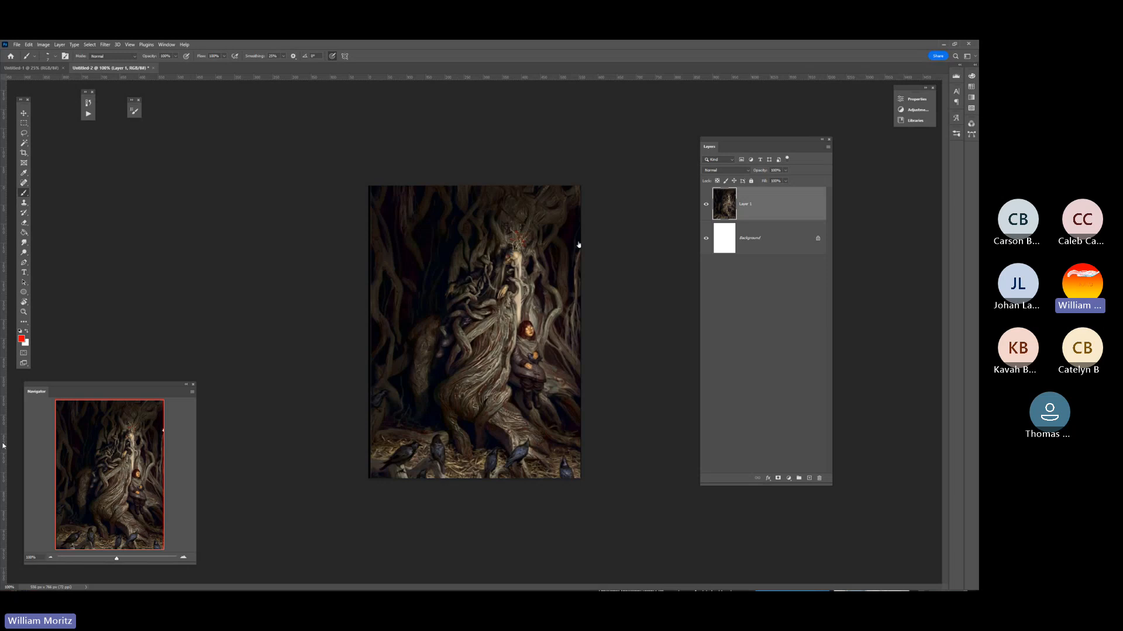
pyautogui.press('z')
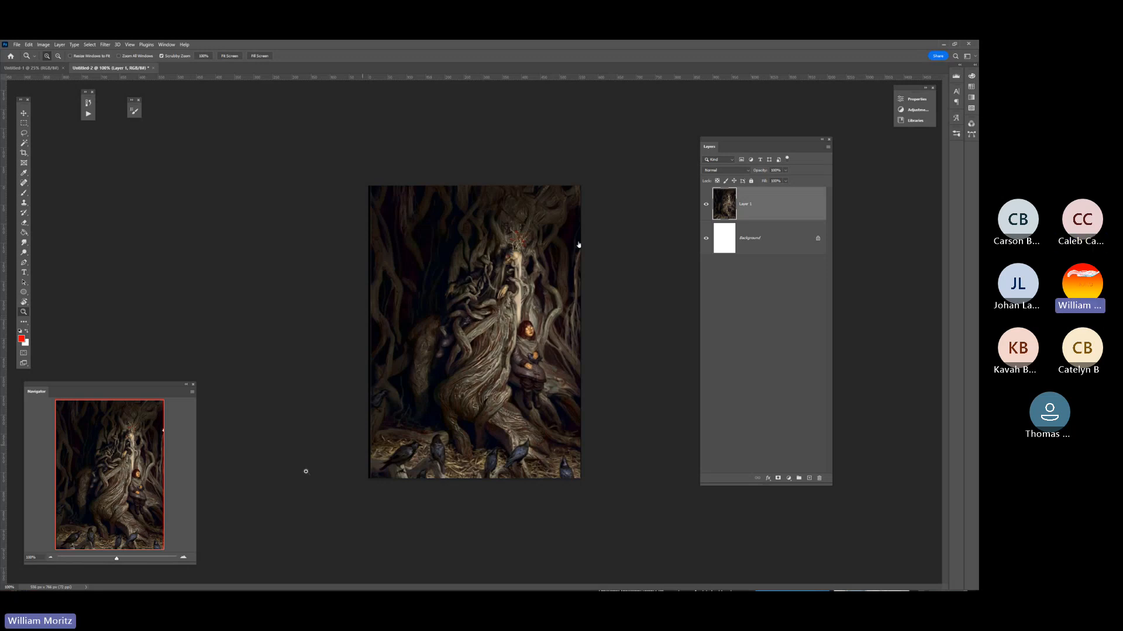
pyautogui.press('super')
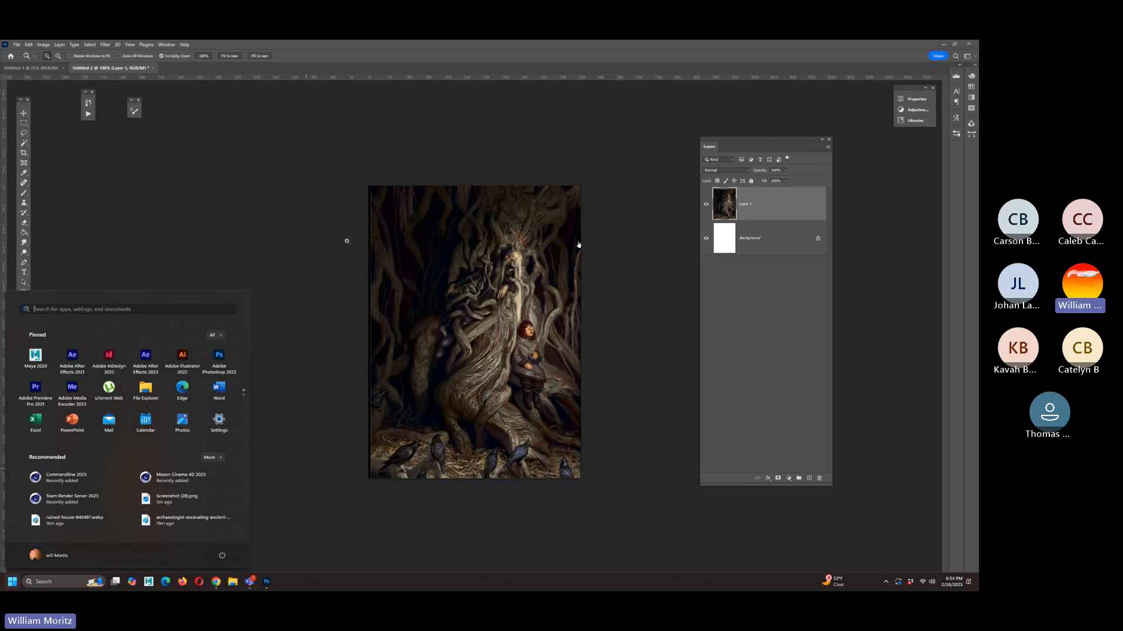
pyautogui.click(360, 59)
pyautogui.press('v')
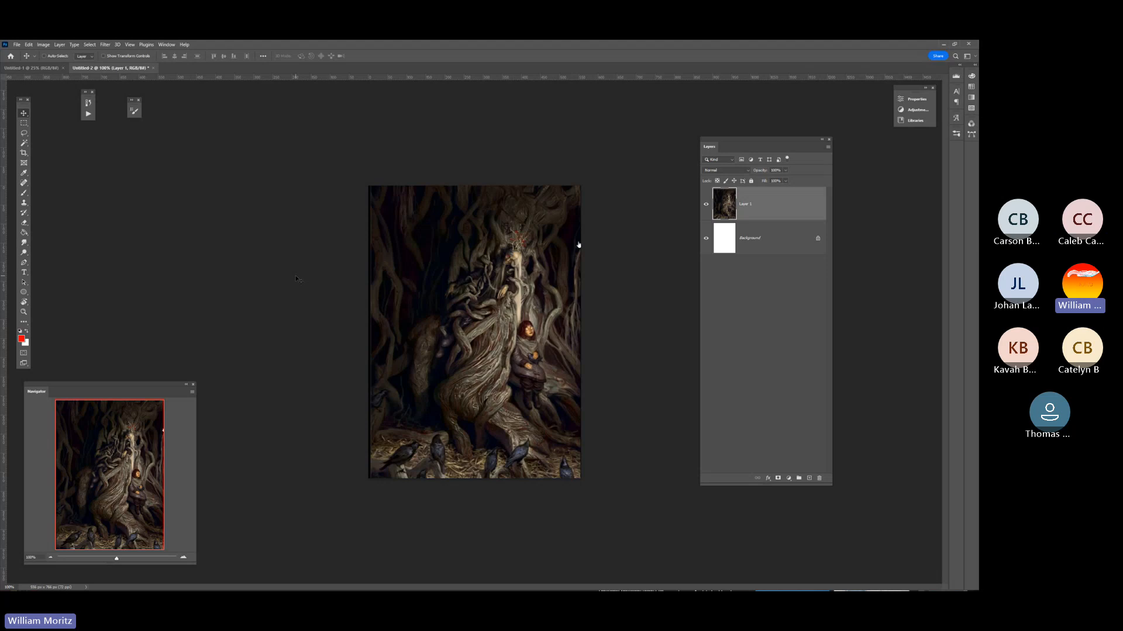
# Switch to Chrome and look through the archaeologist, Arizona barn and archaeological dig site reference images.
pyautogui.press('super')
pyautogui.moveTo(215, 581)
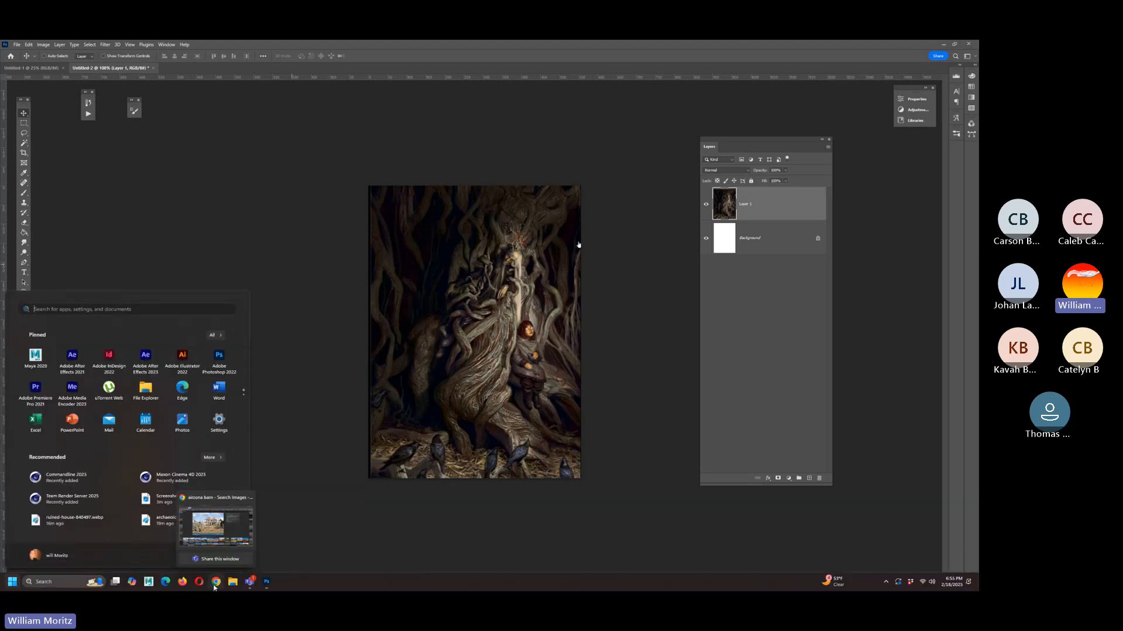
pyautogui.click(216, 527)
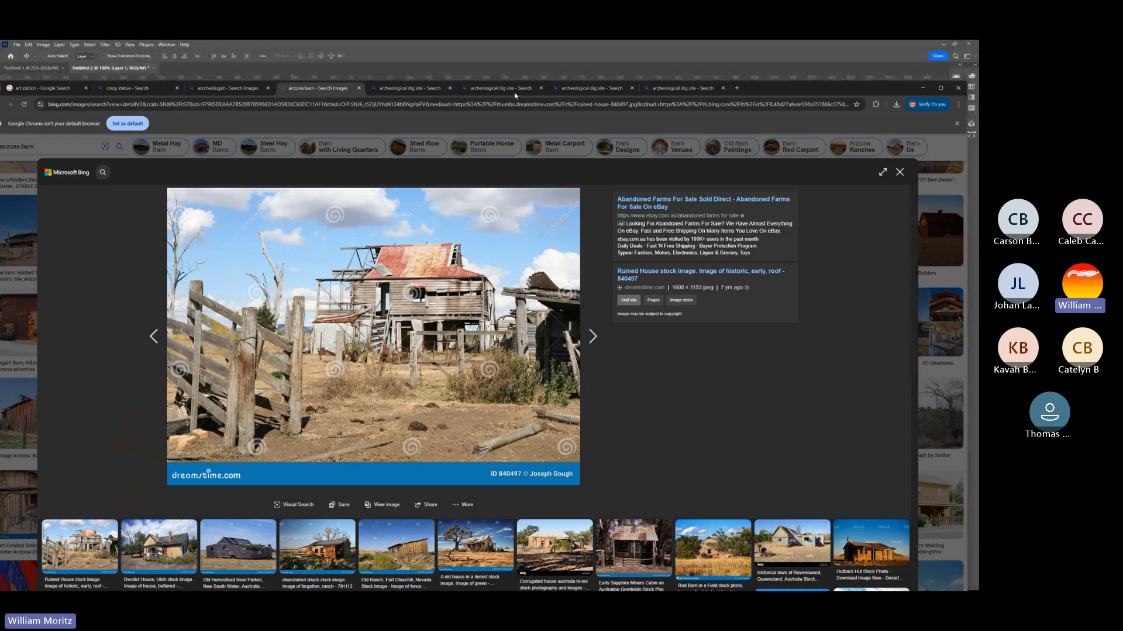
pyautogui.click(226, 89)
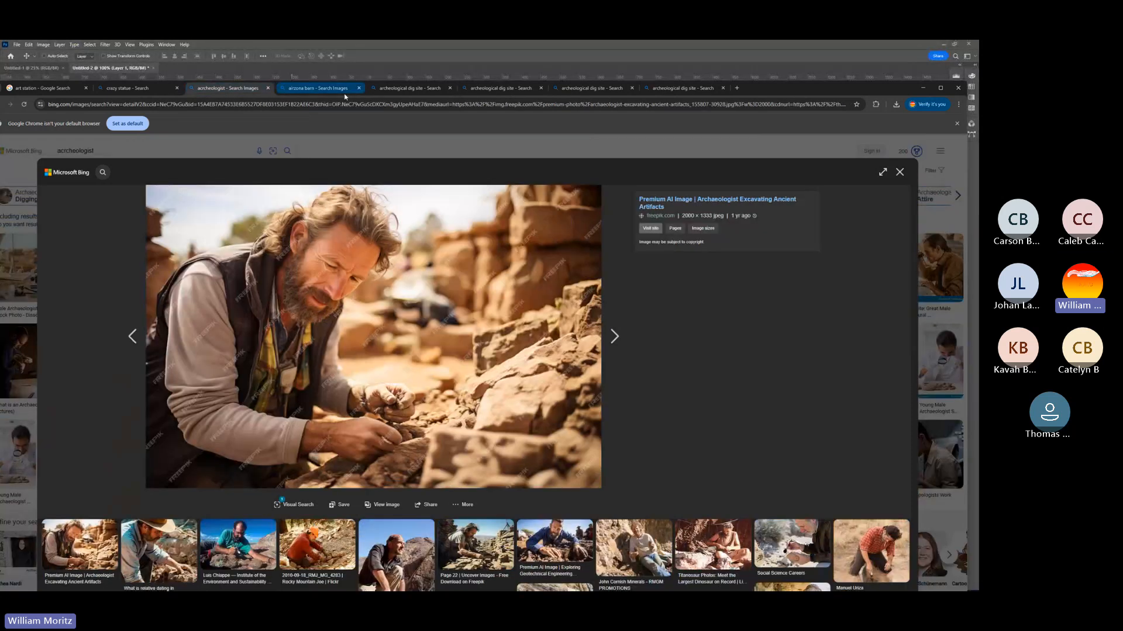
pyautogui.click(342, 89)
pyautogui.click(409, 89)
pyautogui.click(486, 89)
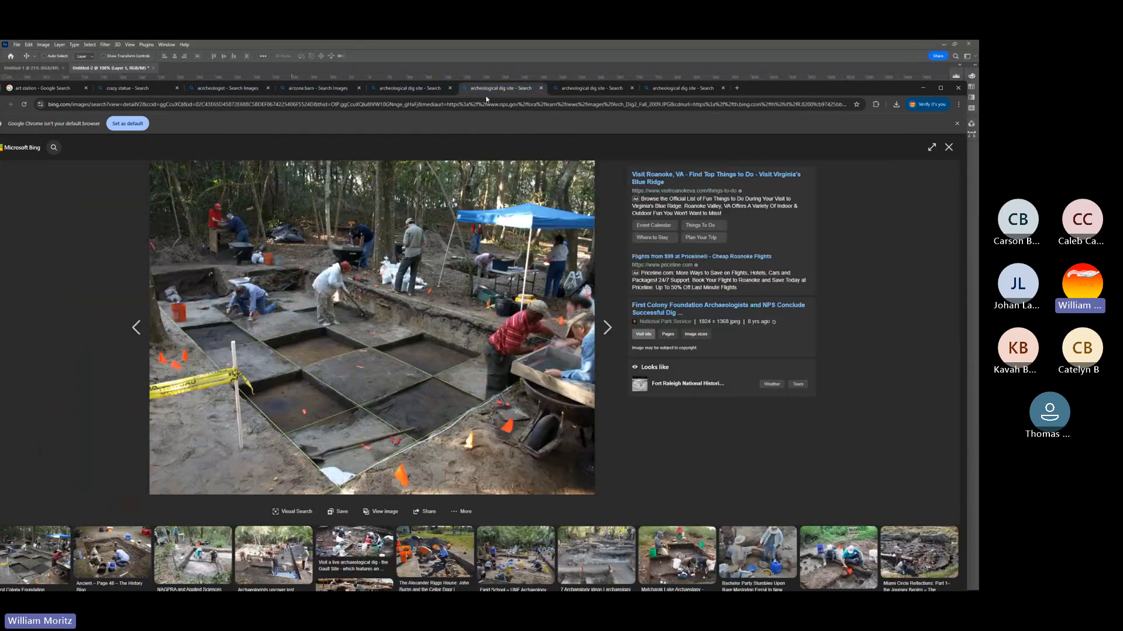
pyautogui.click(592, 88)
pyautogui.click(682, 89)
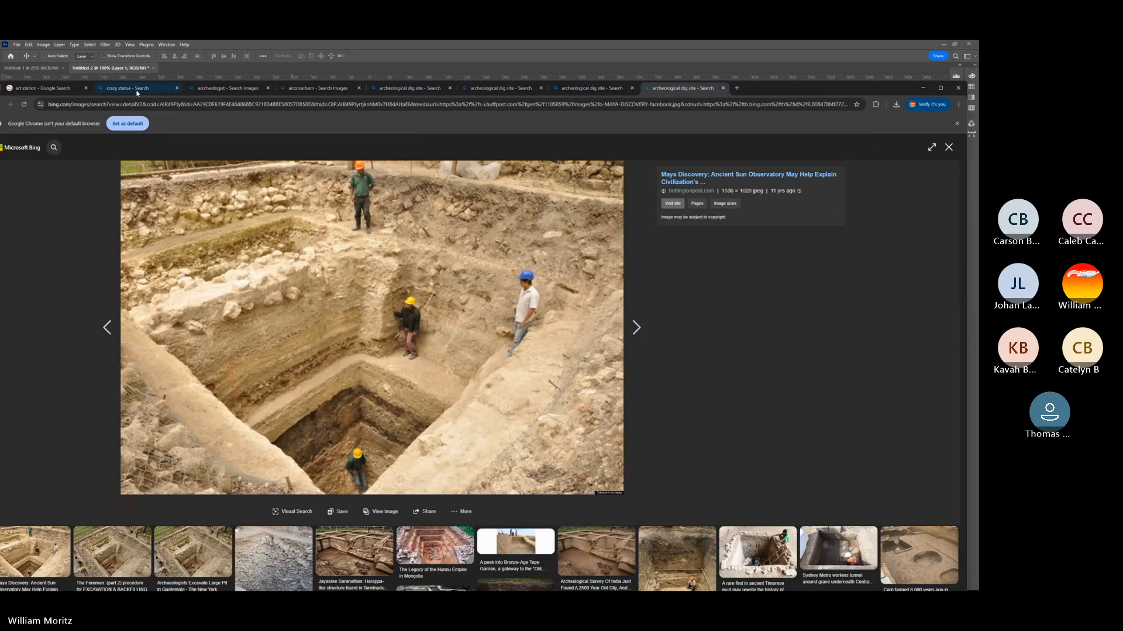
# Revisit the crazy statue and archaeologist searches, and browse the related Arizona barn images.
pyautogui.click(136, 90)
pyautogui.click(233, 89)
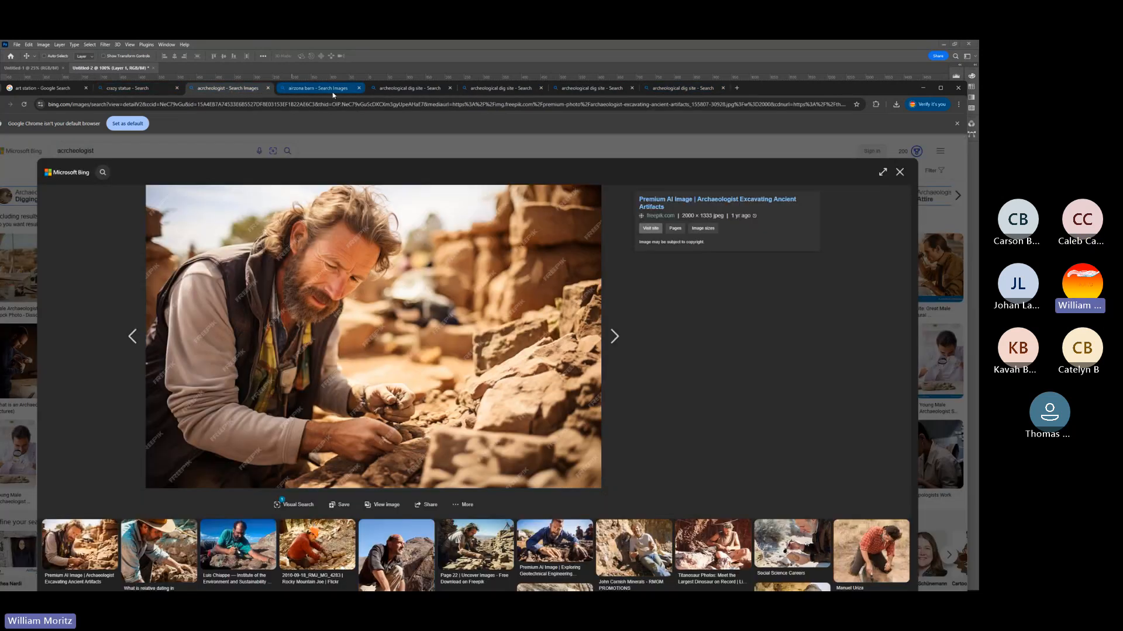
pyautogui.click(332, 91)
pyautogui.scroll(-2, 51, 147)
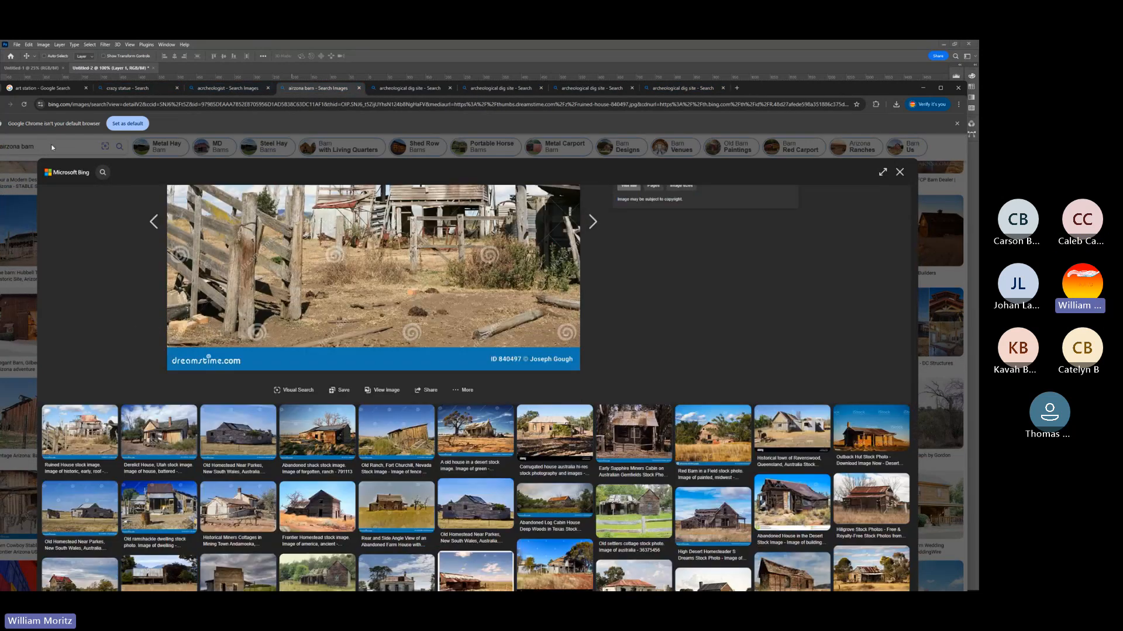
pyautogui.scroll(2, 153, 234)
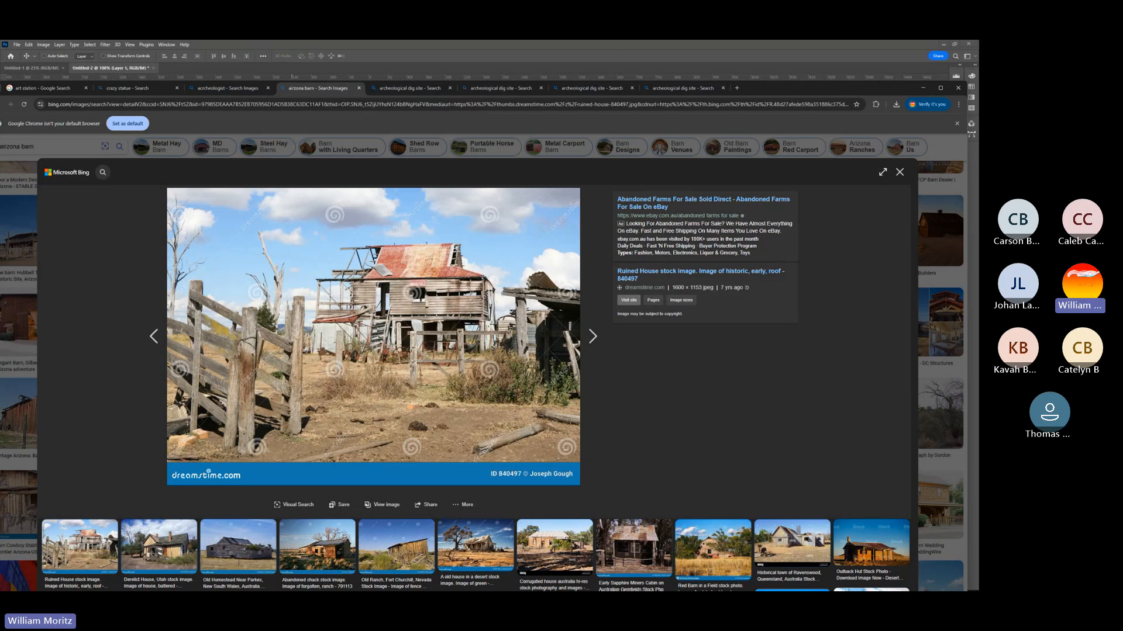
# Return to Photoshop and examine the tree painting up close around the seated child.
pyautogui.press('super')
pyautogui.click(267, 584)
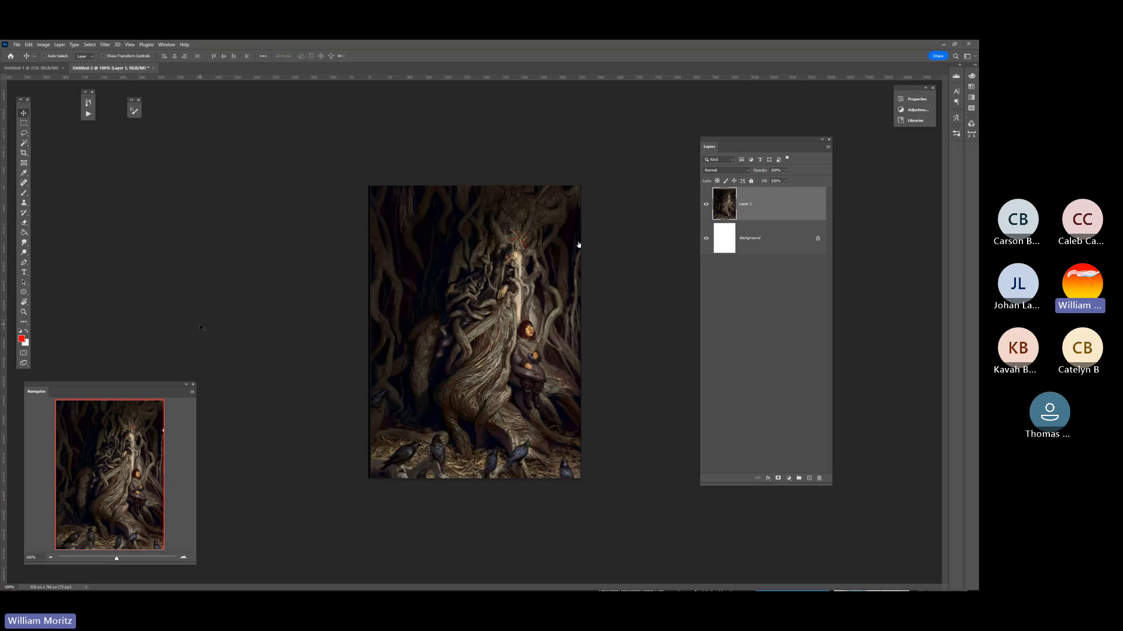
pyautogui.click(24, 311)
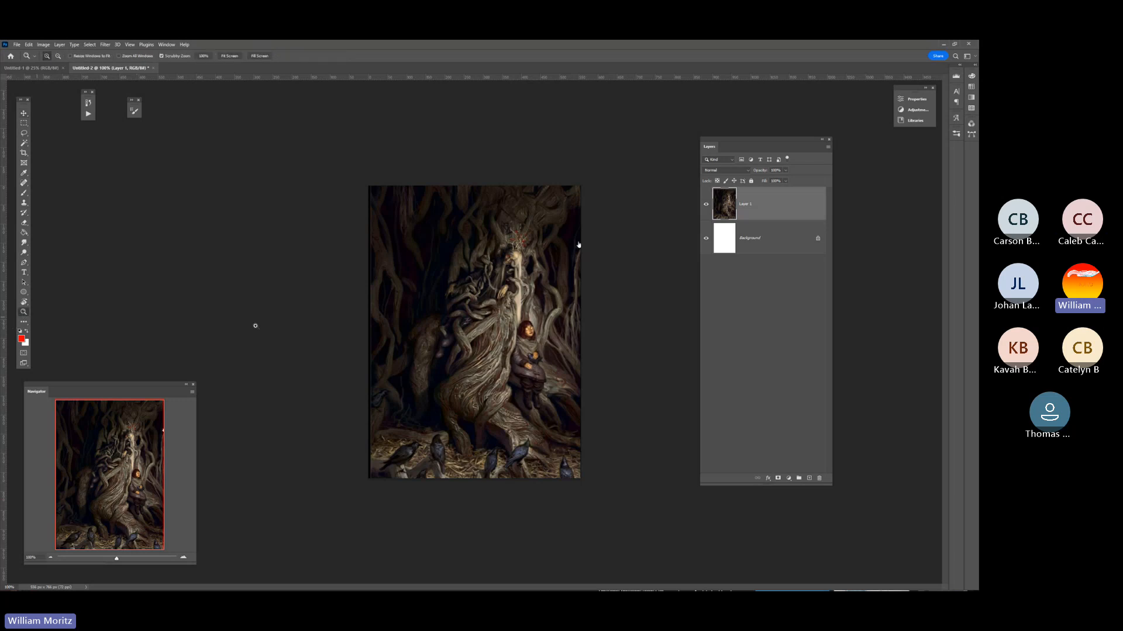
pyautogui.click(513, 331)
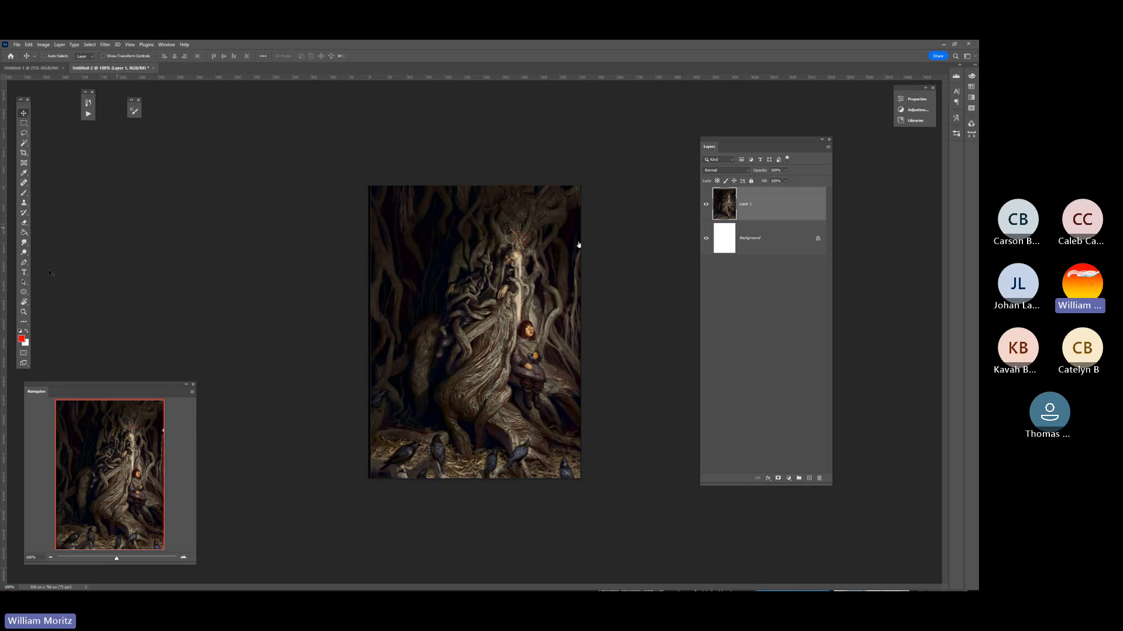
pyautogui.click(24, 312)
pyautogui.click(579, 245)
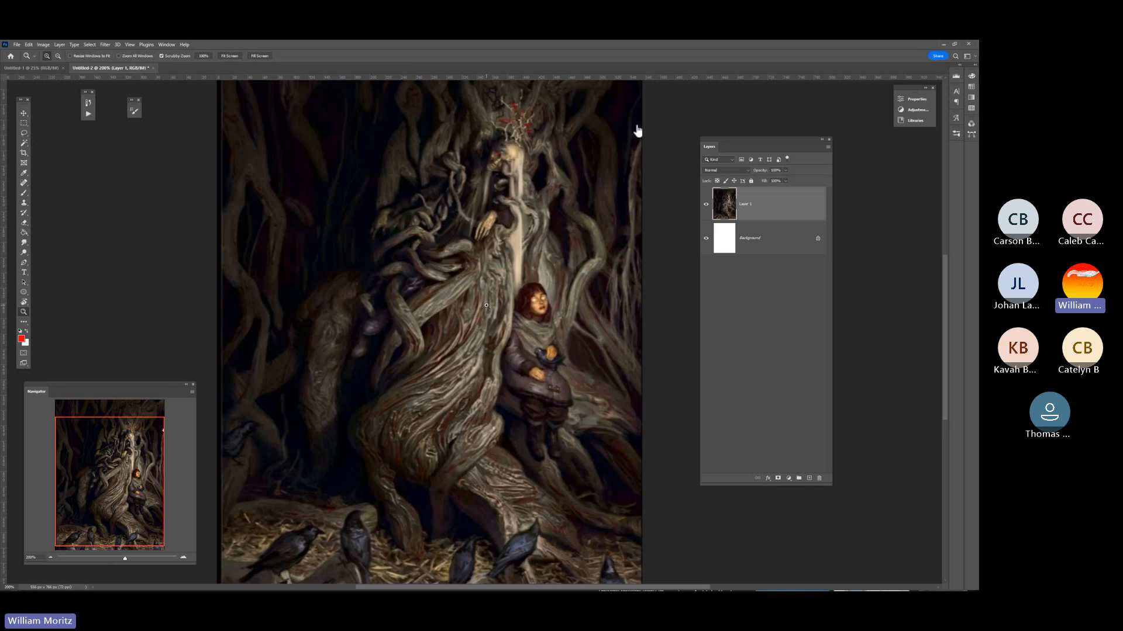
pyautogui.moveTo(637, 130); pyautogui.dragTo(637, 161)
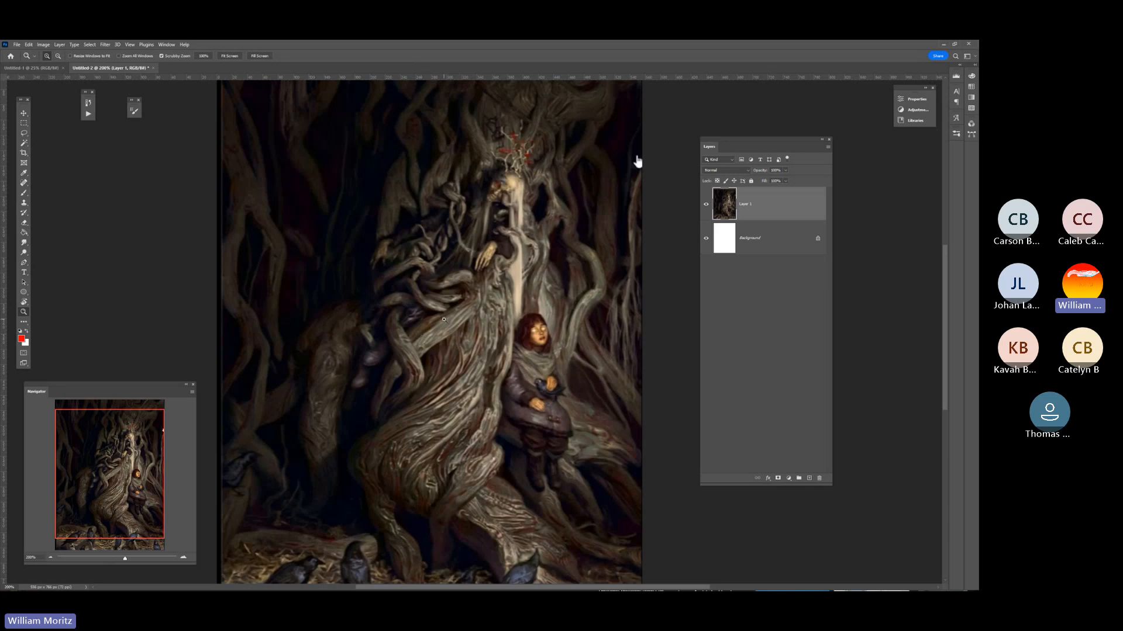
pyautogui.hotkey('ctrl', '+')
pyautogui.hotkey('ctrl', '+')
pyautogui.hotkey('ctrl', '+')
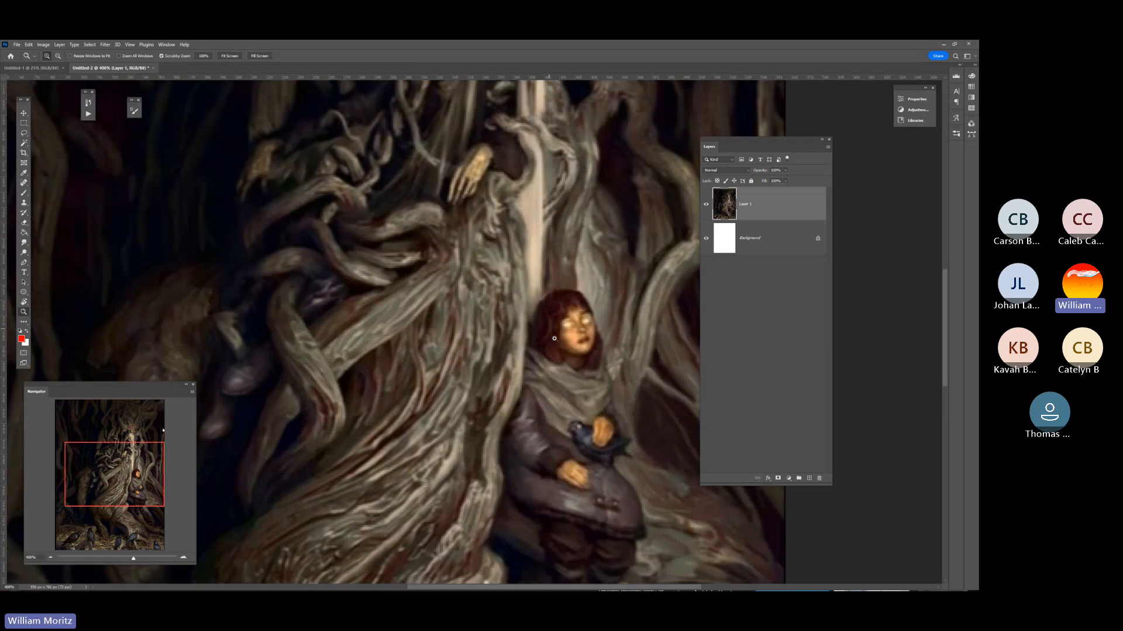
pyautogui.moveTo(596, 353); pyautogui.dragTo(449, 344)
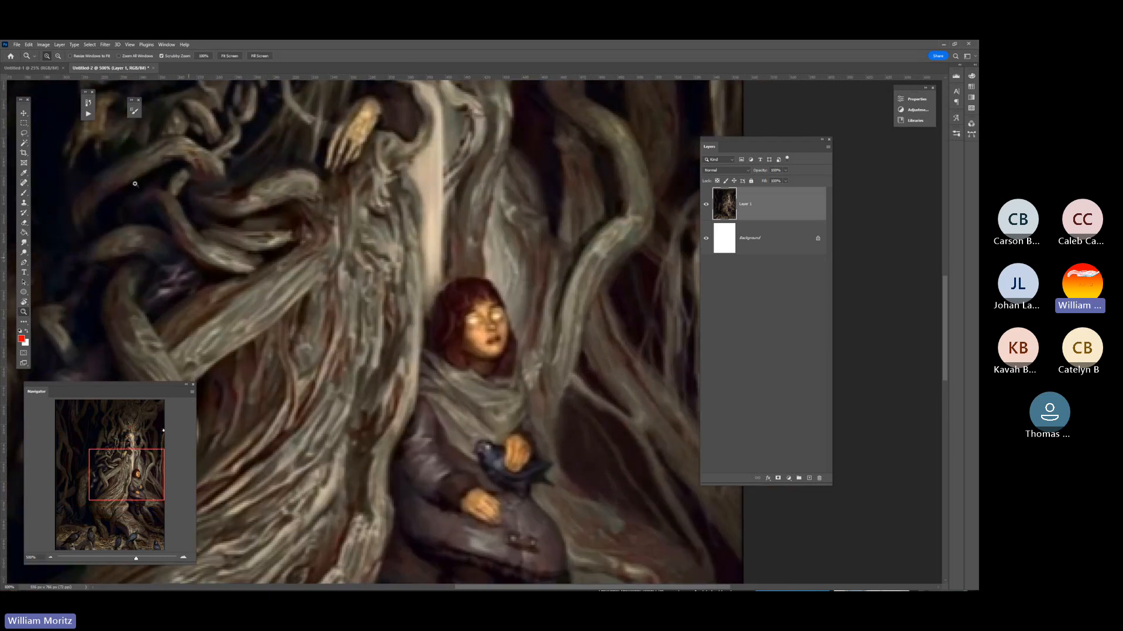
# Desaturate the tree painting layer and inspect its values at full view and closer up.
pyautogui.click(45, 47)
pyautogui.moveTo(70, 66)
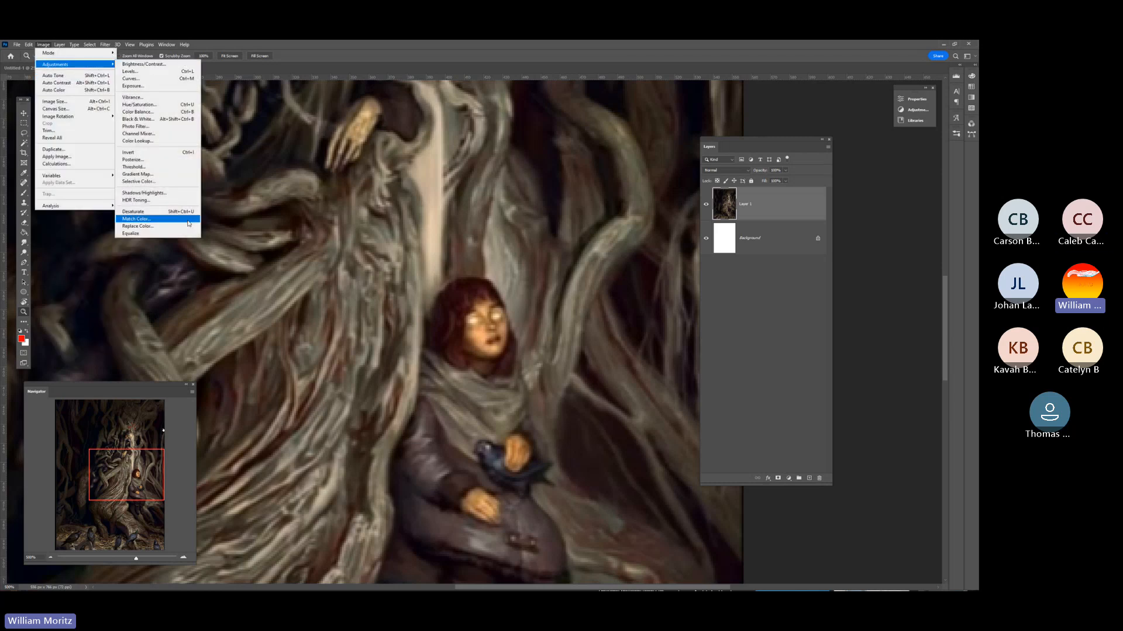
pyautogui.click(157, 213)
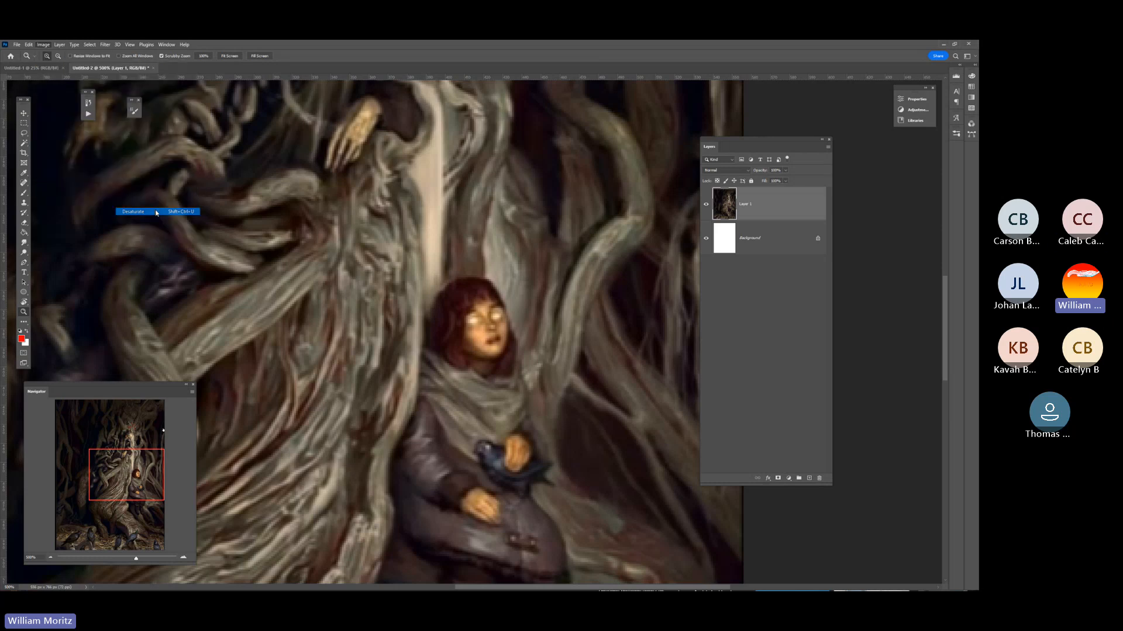
pyautogui.click(58, 56)
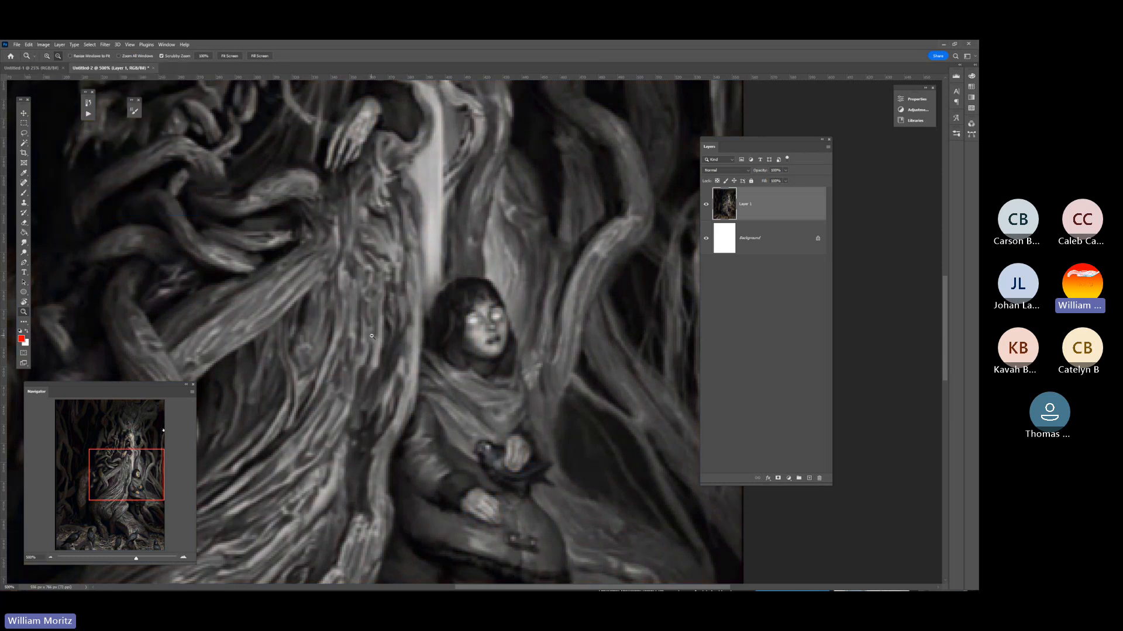
pyautogui.click(370, 329)
pyautogui.keyDown('alt'); pyautogui.click(370, 329); pyautogui.keyUp('alt')
pyautogui.keyDown('alt'); pyautogui.click(370, 329); pyautogui.keyUp('alt')
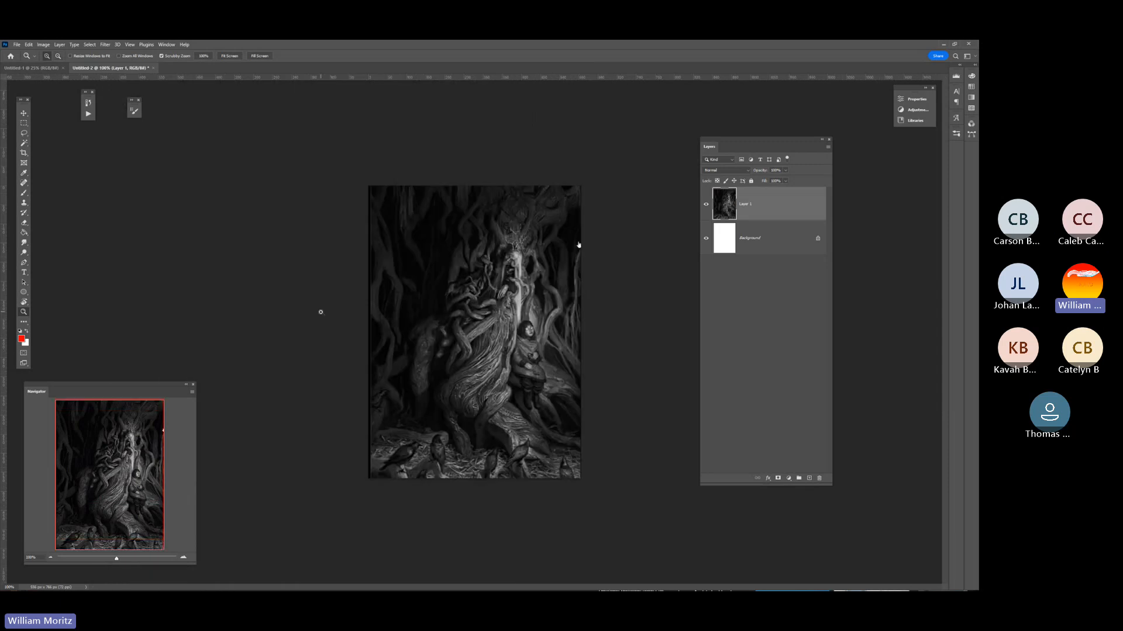
pyautogui.click(501, 357)
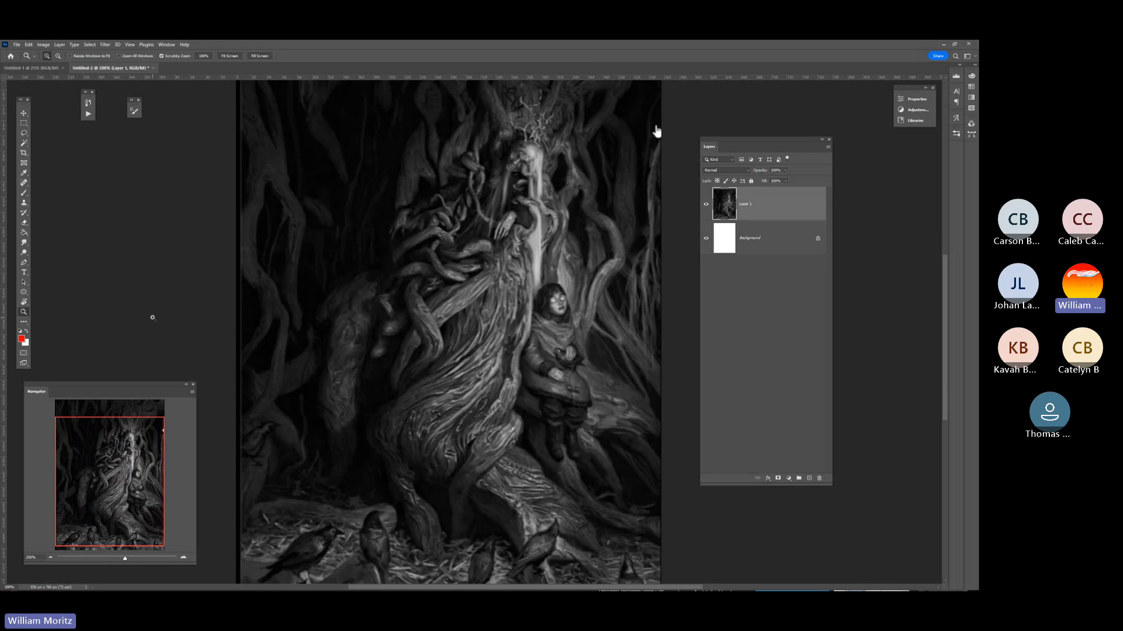
# Set the background colour to dark grey and extend the canvas to the right of the painting with the Crop tool.
pyautogui.press('c')
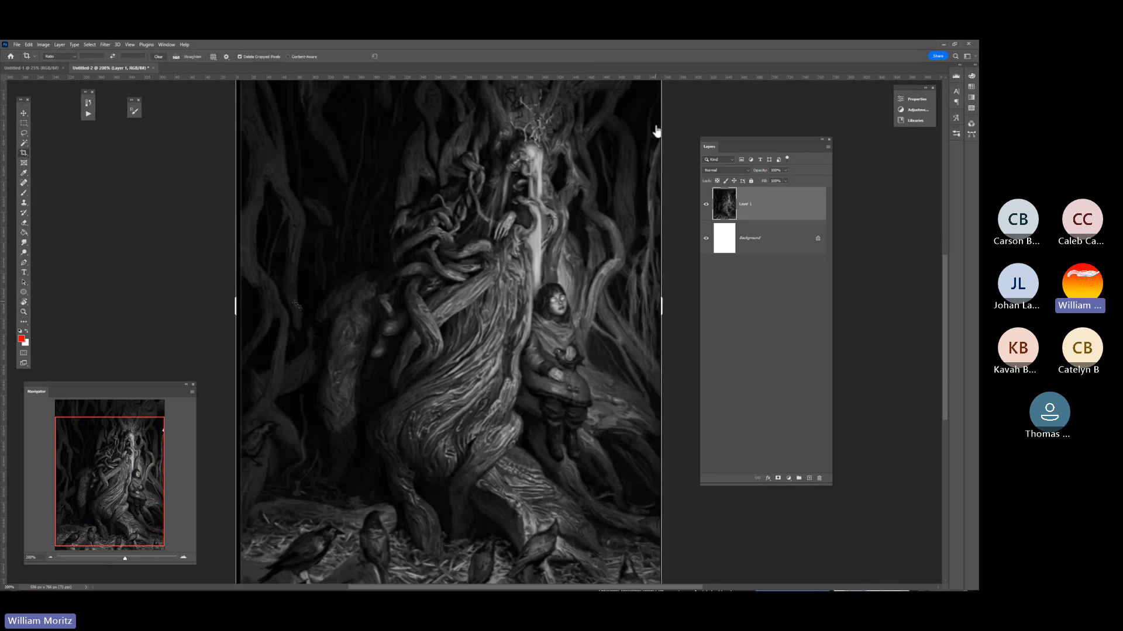
pyautogui.click(25, 343)
pyautogui.click(794, 112)
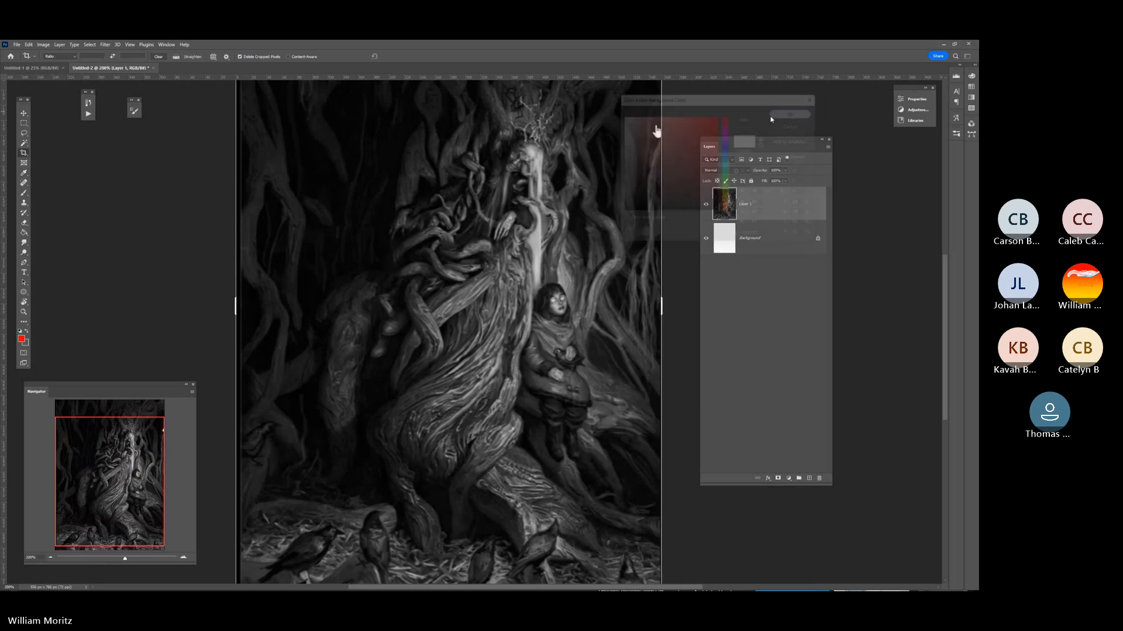
pyautogui.moveTo(662, 311); pyautogui.dragTo(845, 315)
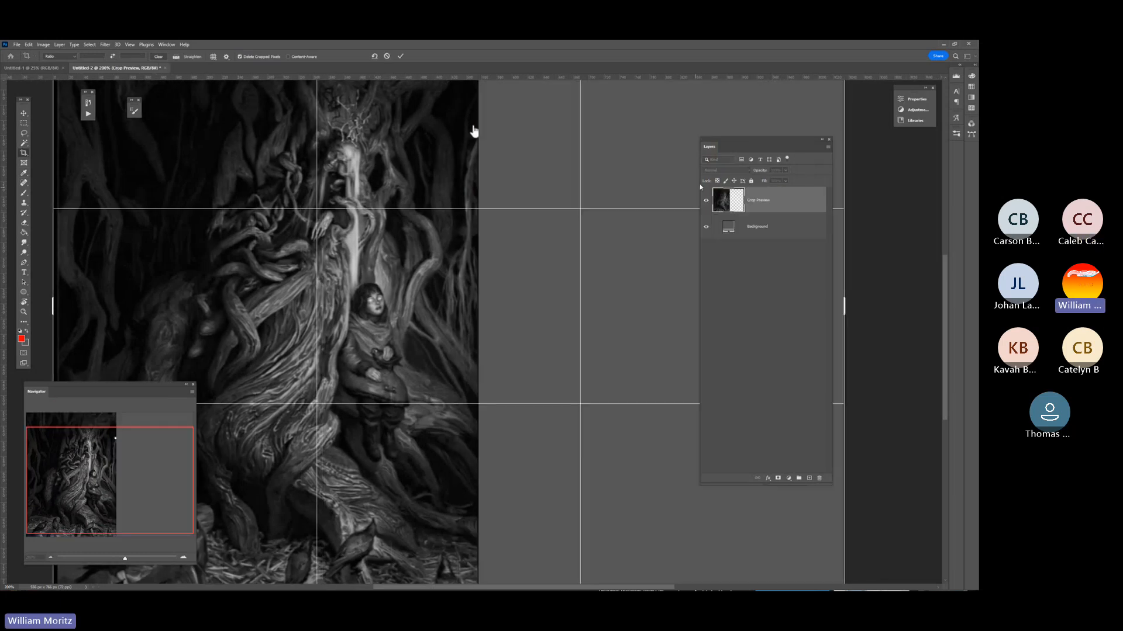
pyautogui.click(24, 312)
pyautogui.keyDown('alt'); pyautogui.click(374, 281); pyautogui.keyUp('alt')
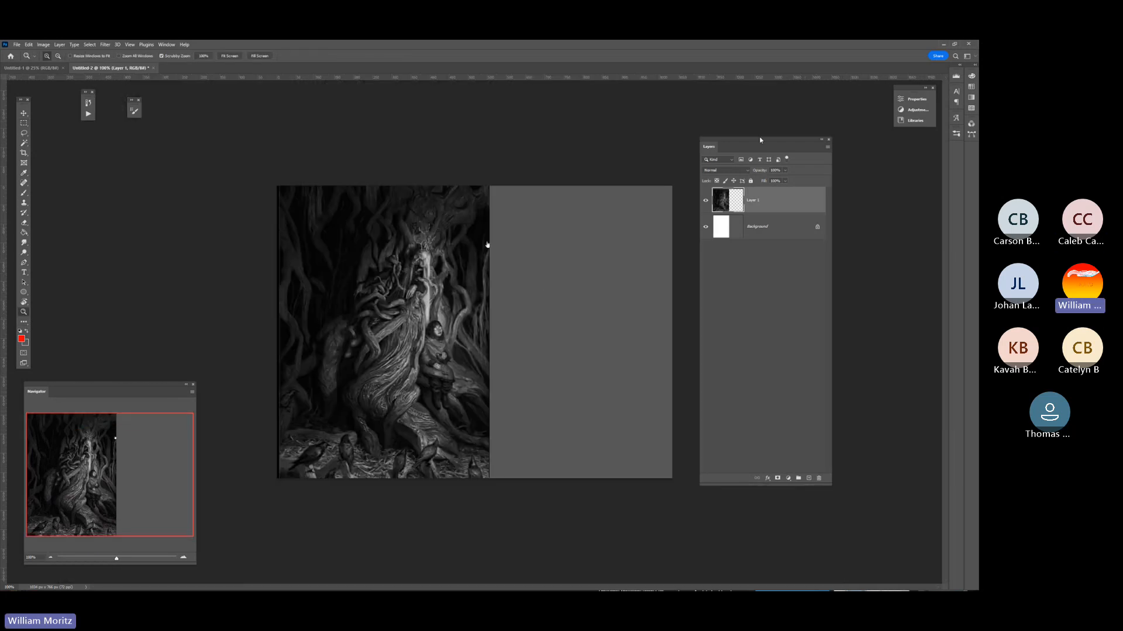
# Move the Layers panel clear of the canvas and add two new empty layers above the painting.
pyautogui.moveTo(761, 141); pyautogui.dragTo(196, 116)
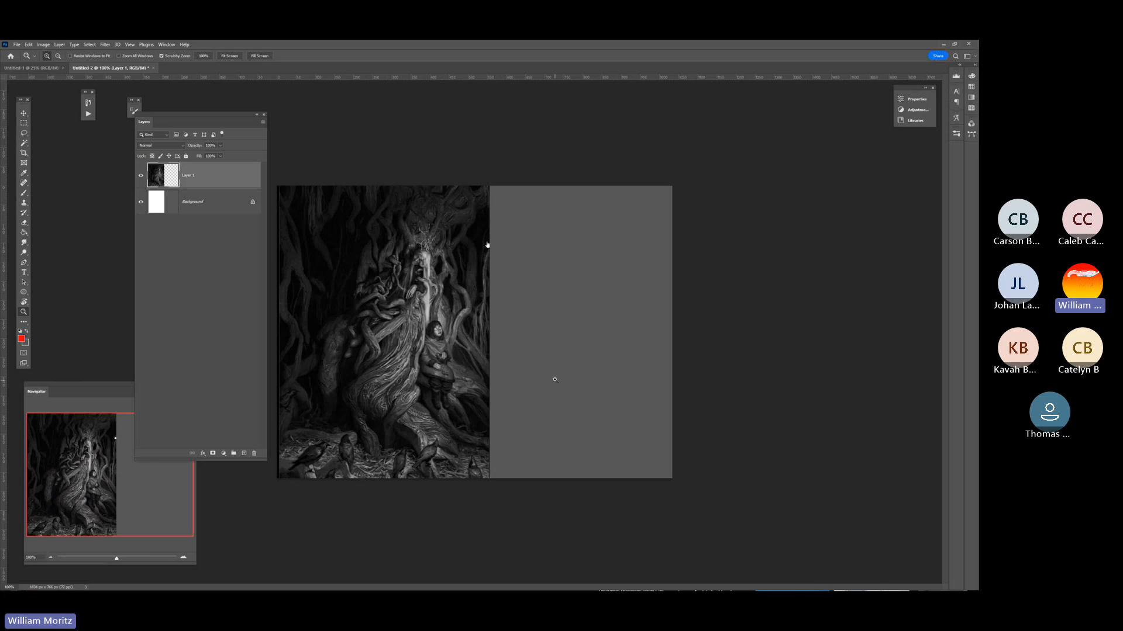
pyautogui.moveTo(189, 118); pyautogui.dragTo(810, 120)
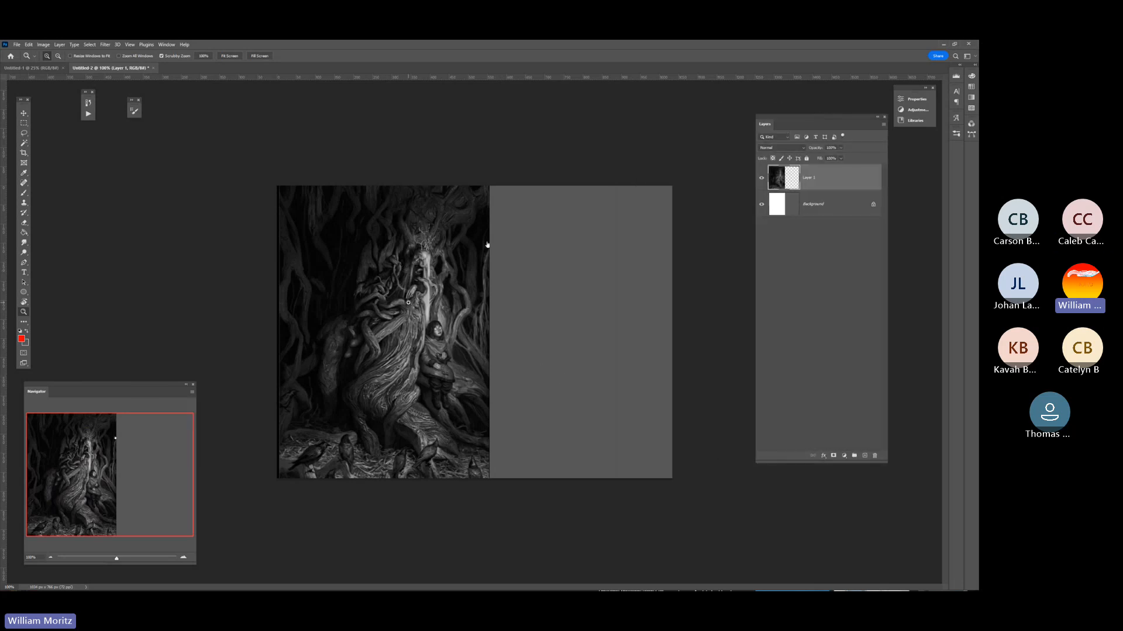
pyautogui.click(865, 456)
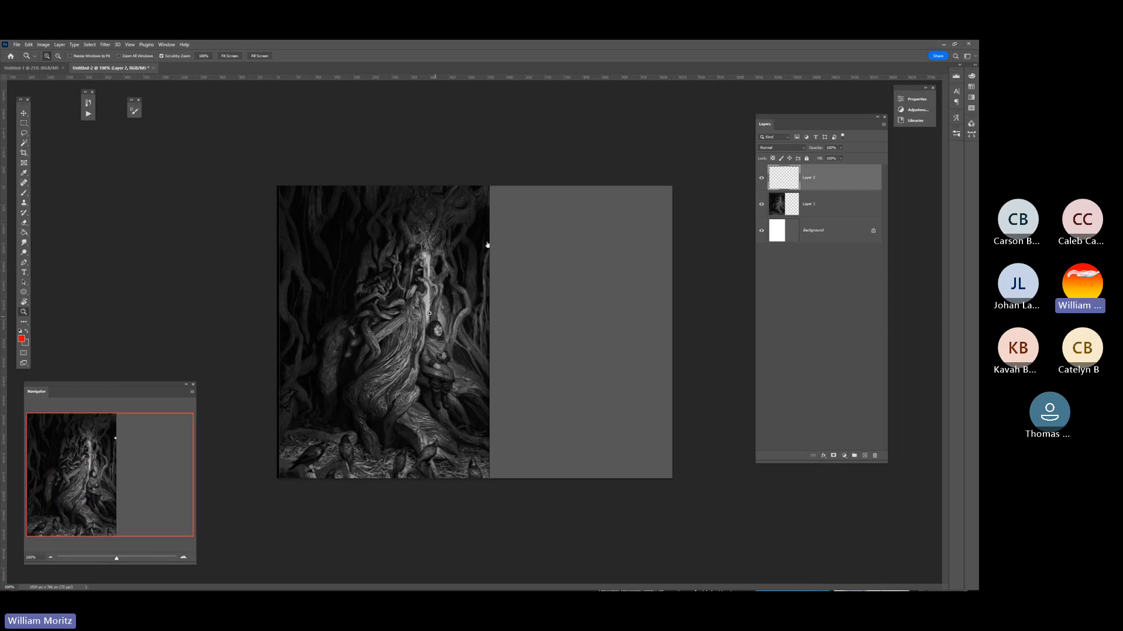
pyautogui.click(865, 456)
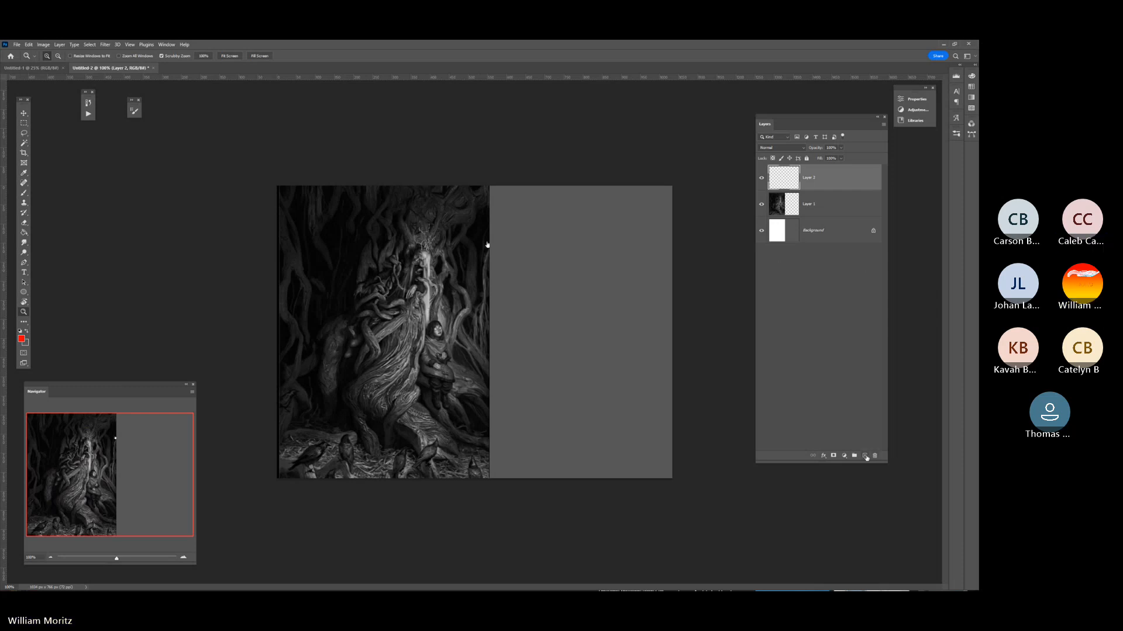
# Brush a red teardrop-shaped outline around the bright tree face, its light streak and the child's head on the top layer.
pyautogui.press('b')
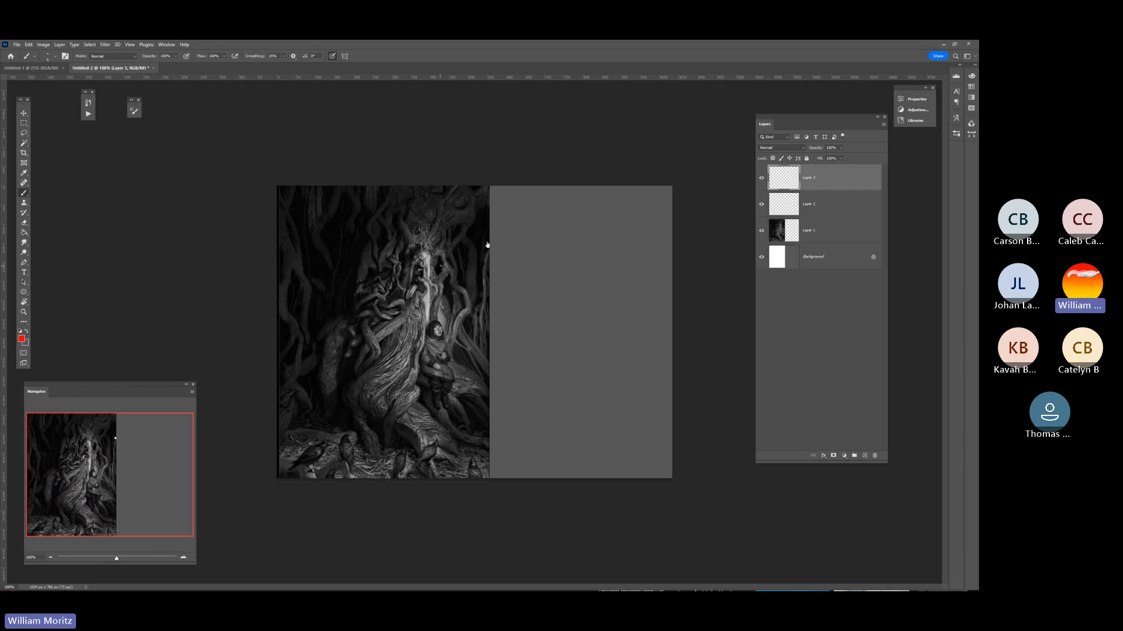
pyautogui.moveTo(403, 239); pyautogui.dragTo(394, 299)
pyautogui.moveTo(435, 338); pyautogui.dragTo(447, 244)
# Set the foreground colour to orange ff7200 and brush a larger outline around the red loop, taking in the child and twisted trunk.
pyautogui.click(24, 341)
pyautogui.moveTo(732, 205); pyautogui.dragTo(732, 198)
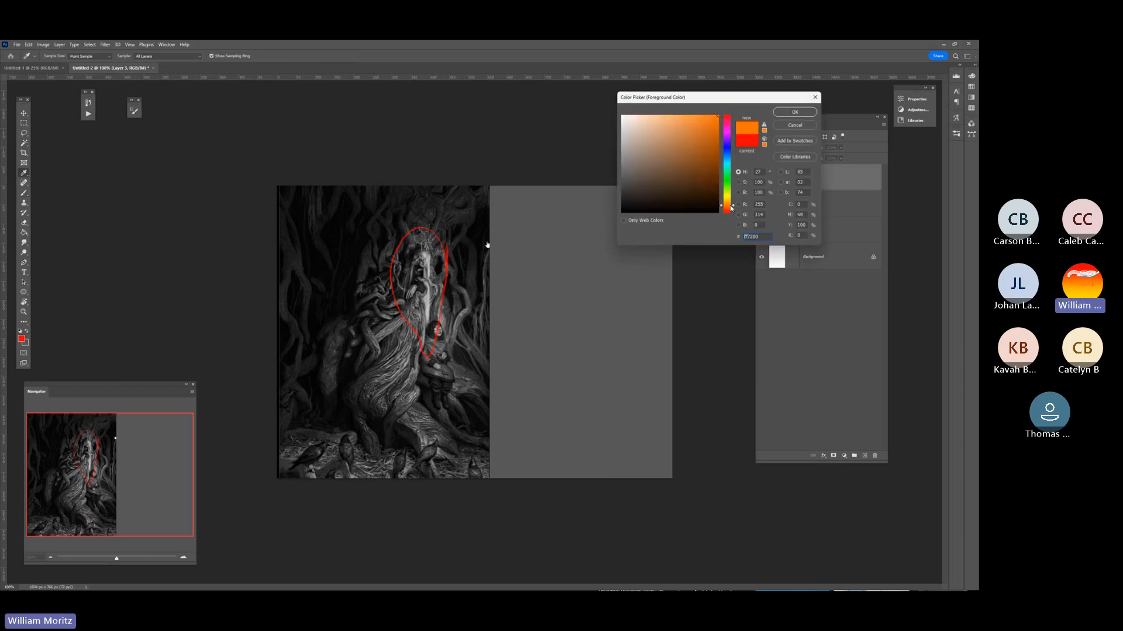
pyautogui.click(774, 110)
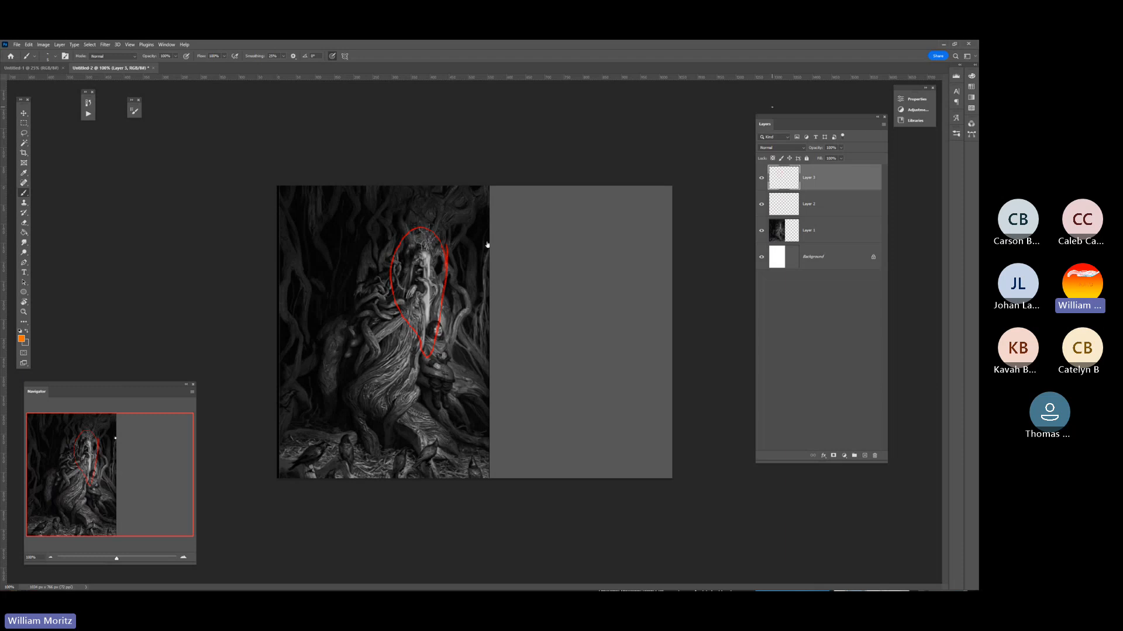
pyautogui.moveTo(461, 239)
pyautogui.mouseDown()
pyautogui.moveTo(410, 207)
pyautogui.moveTo(377, 247)
pyautogui.moveTo(358, 380)
pyautogui.moveTo(416, 419)
pyautogui.moveTo(463, 326)
pyautogui.moveTo(457, 221)
pyautogui.mouseUp()
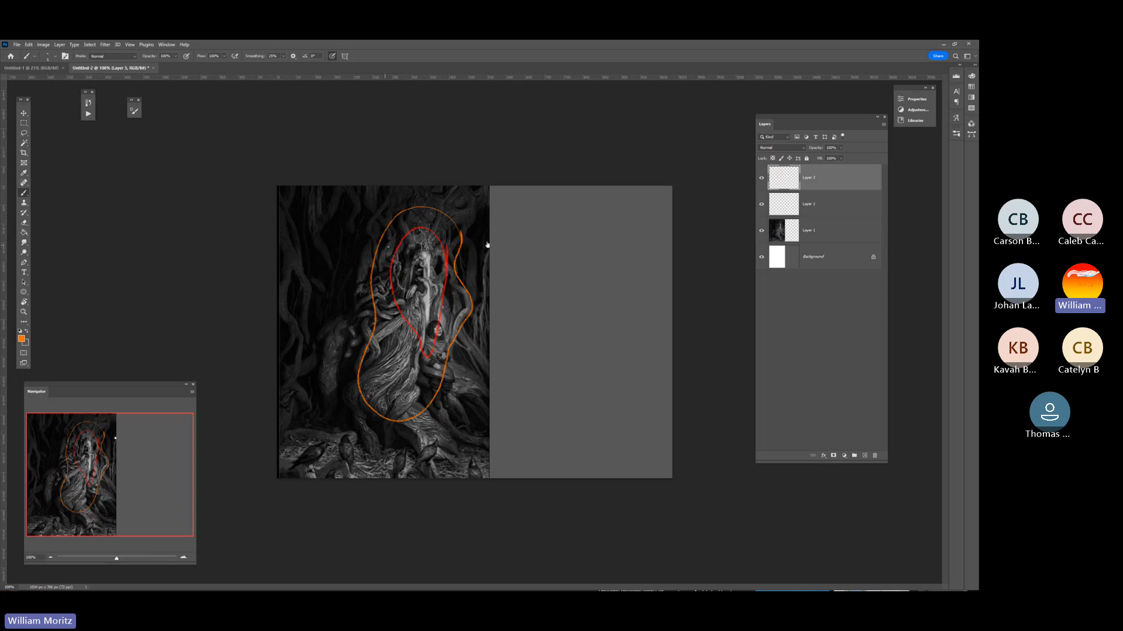
# Sample the dark grey 2d2d2d from the painting inside the top of the orange outline and open the foreground colour for editing.
pyautogui.click(24, 312)
pyautogui.click(393, 228)
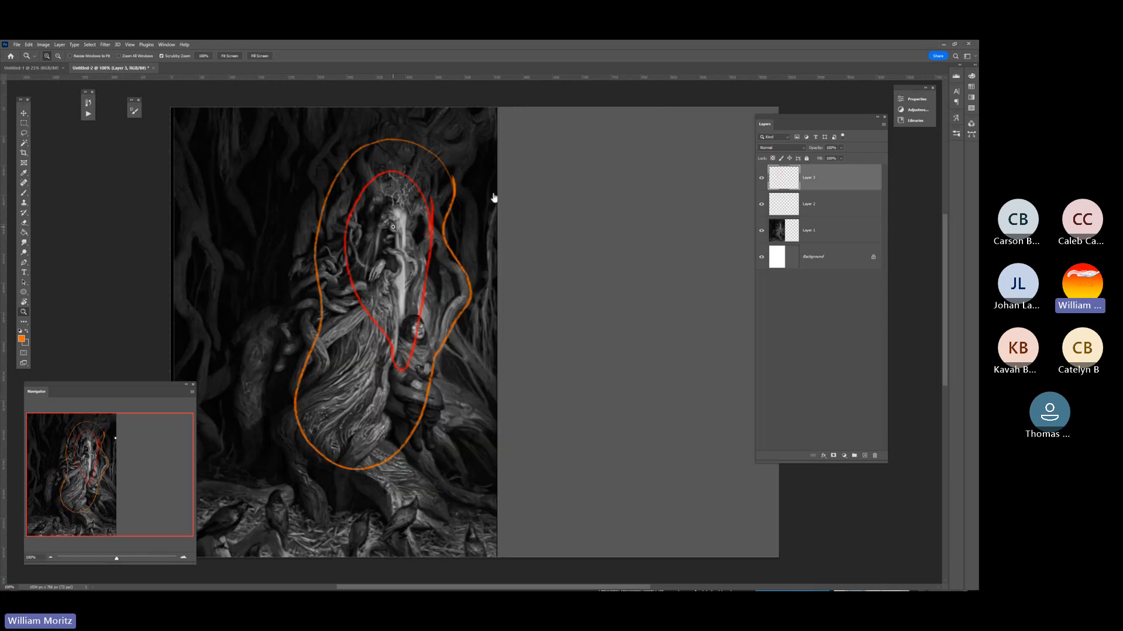
pyautogui.click(388, 223)
pyautogui.press('i')
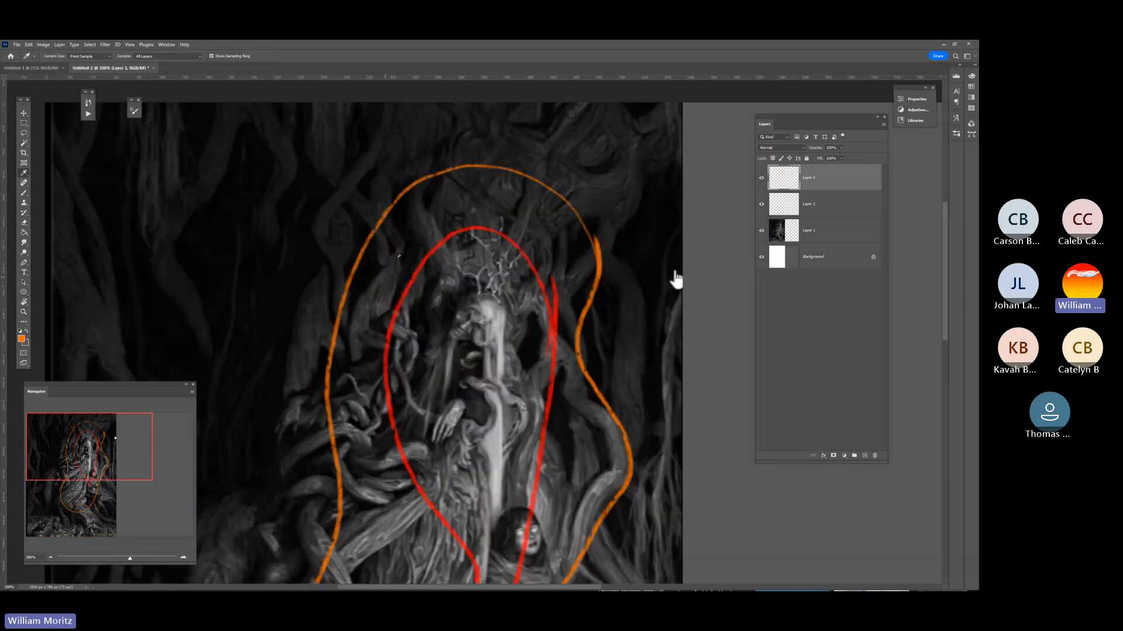
pyautogui.click(462, 203)
pyautogui.click(21, 338)
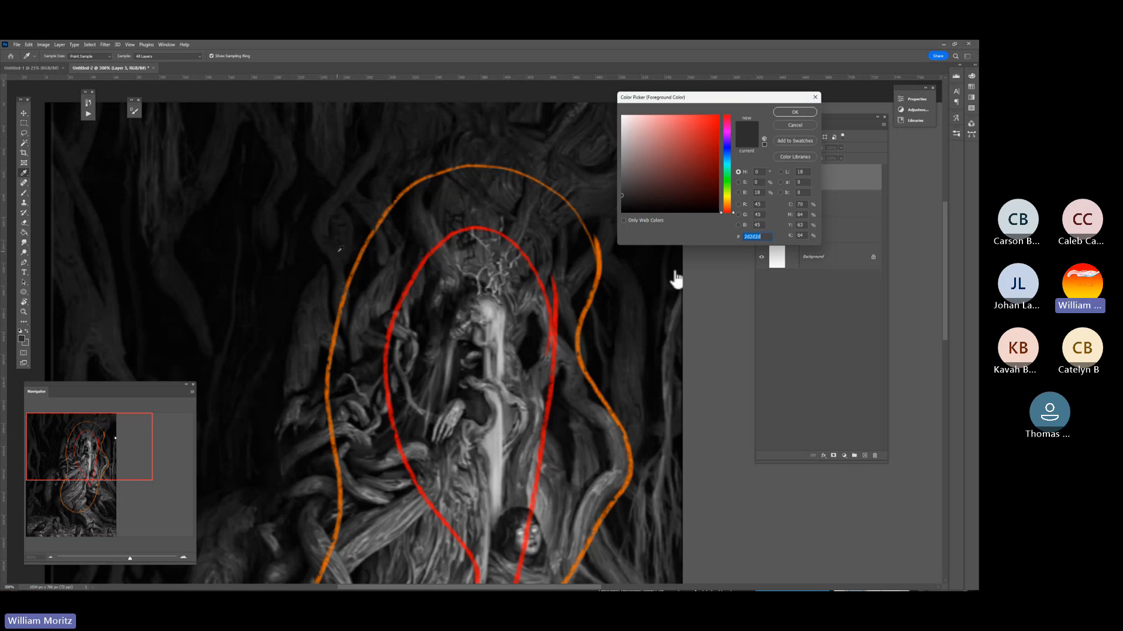
# Sample dark values inside and outside the orange outline, and accept the tone just inside its top as the foreground colour.
pyautogui.click(338, 251)
pyautogui.click(296, 262)
pyautogui.moveTo(647, 99); pyautogui.dragTo(321, 150)
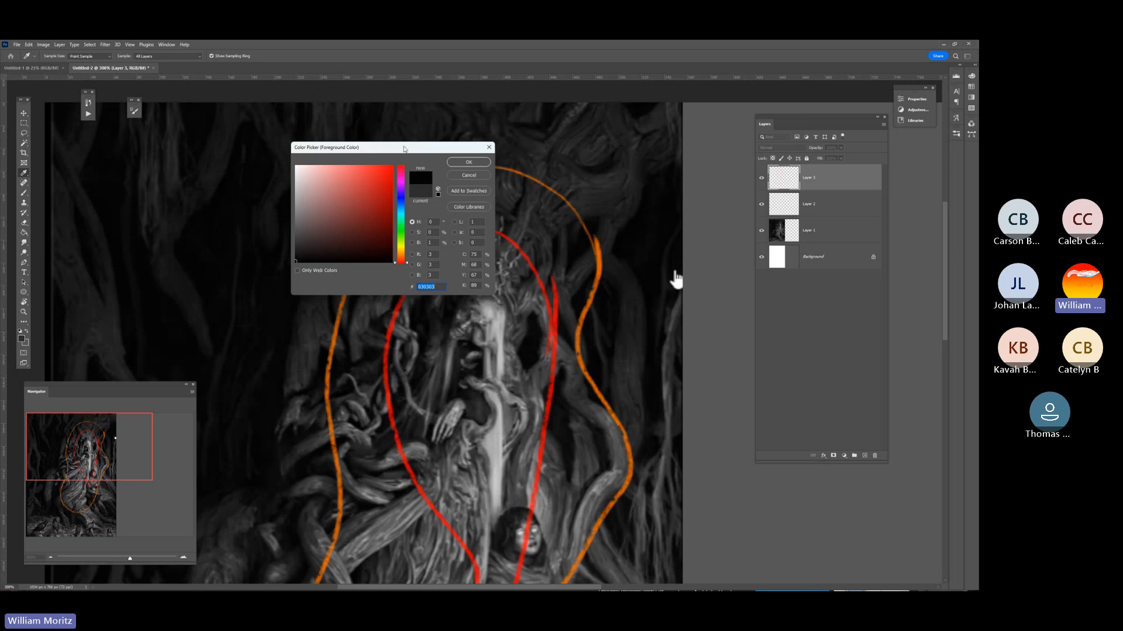
pyautogui.moveTo(404, 149); pyautogui.dragTo(666, 120)
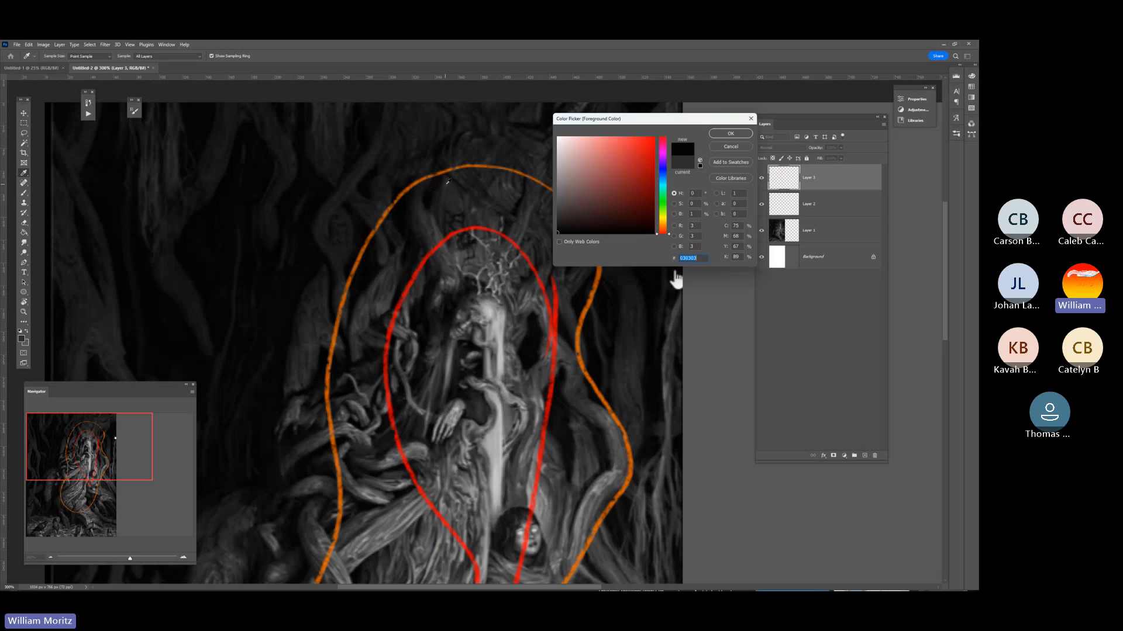
pyautogui.click(449, 182)
pyautogui.click(343, 249)
pyautogui.click(265, 267)
pyautogui.click(143, 305)
pyautogui.click(219, 439)
pyautogui.click(449, 180)
pyautogui.click(738, 131)
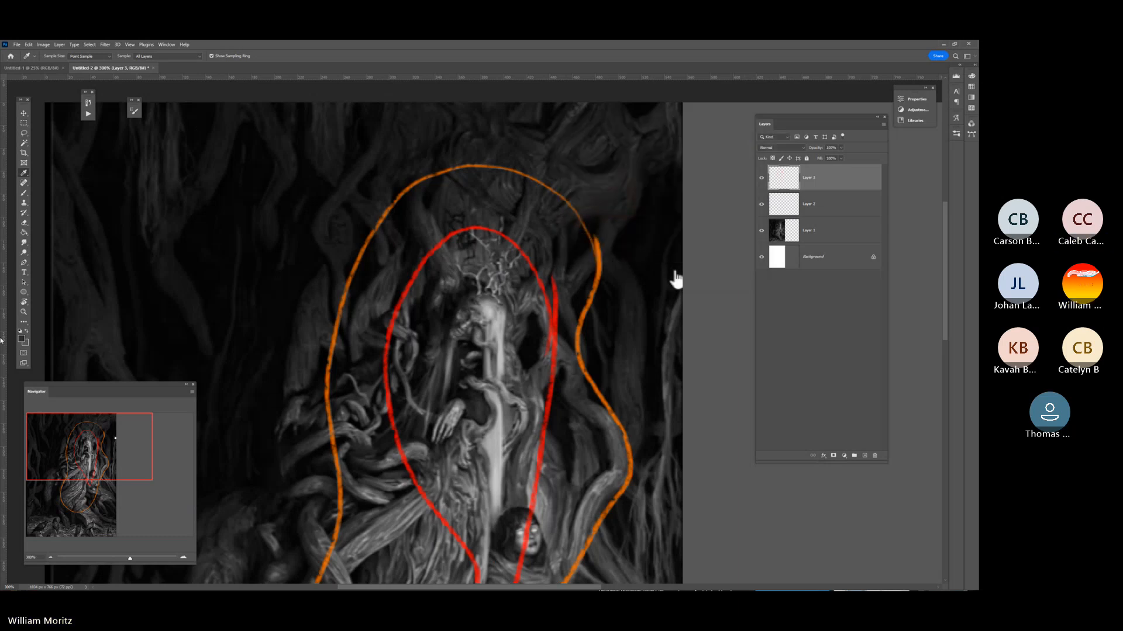
# On the empty layer just above the painting, brush the trunk's outer left contour and its lower bend and roots in the grey area.
pyautogui.press('z')
pyautogui.keyDown('alt'); pyautogui.click(477, 311); pyautogui.keyUp('alt')
pyautogui.keyDown('alt'); pyautogui.click(477, 311); pyautogui.keyUp('alt')
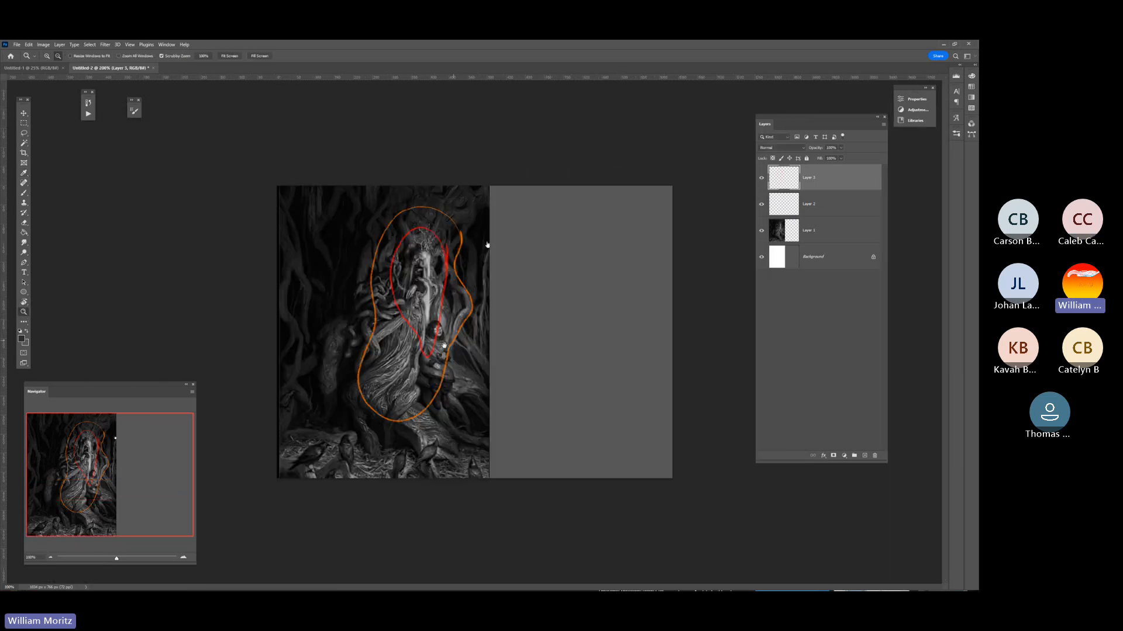
pyautogui.press('b')
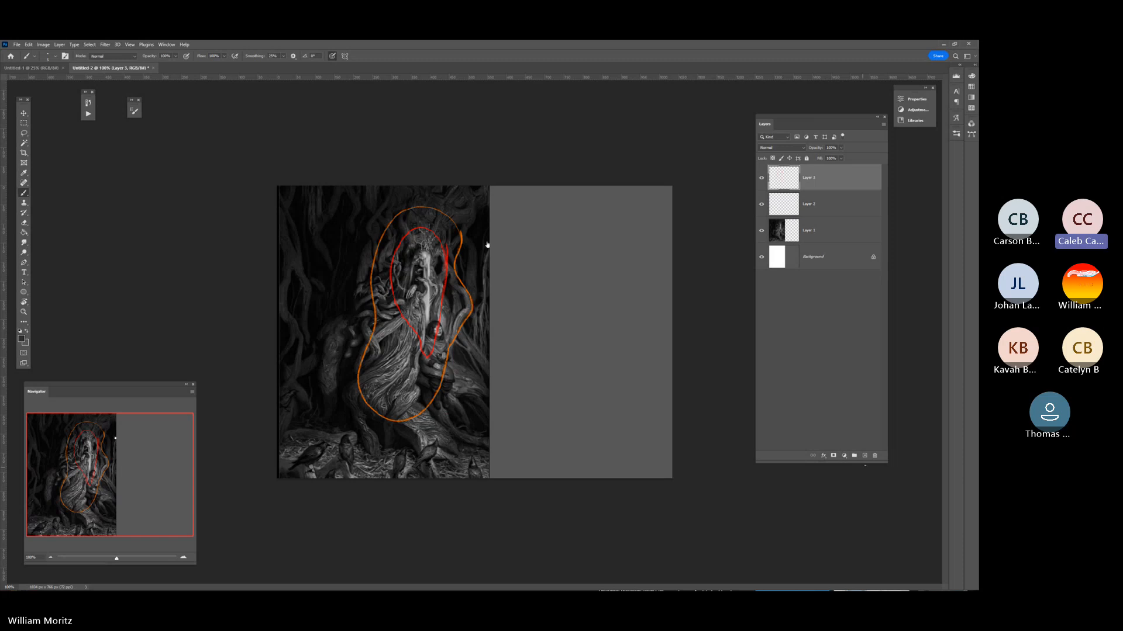
pyautogui.click(830, 210)
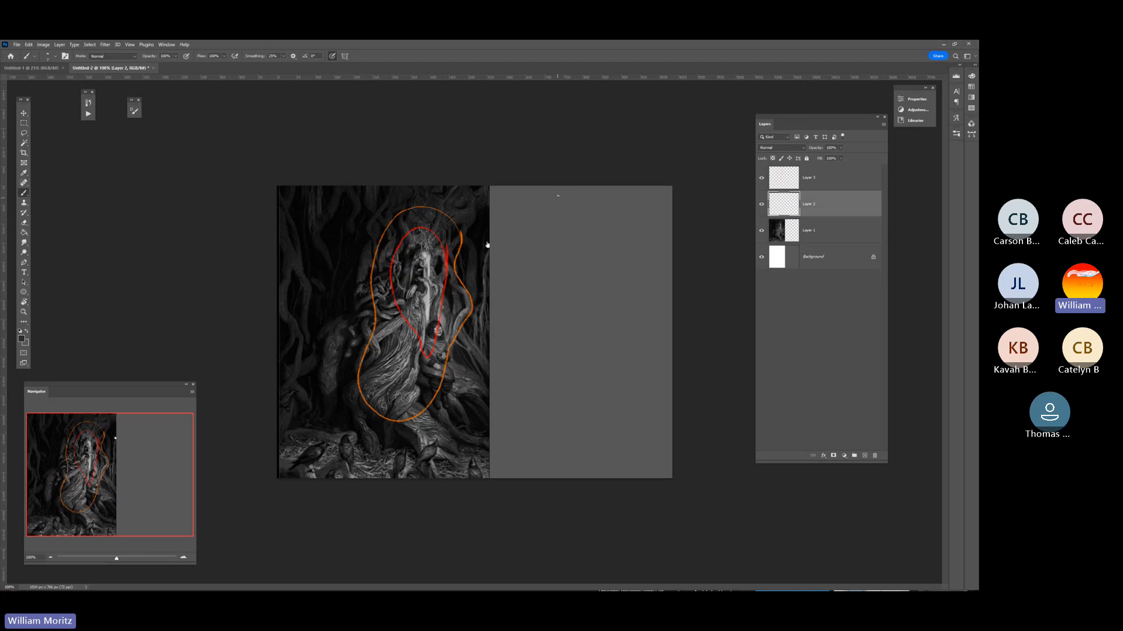
pyautogui.moveTo(550, 214); pyautogui.dragTo(548, 221)
pyautogui.moveTo(534, 302); pyautogui.dragTo(546, 355)
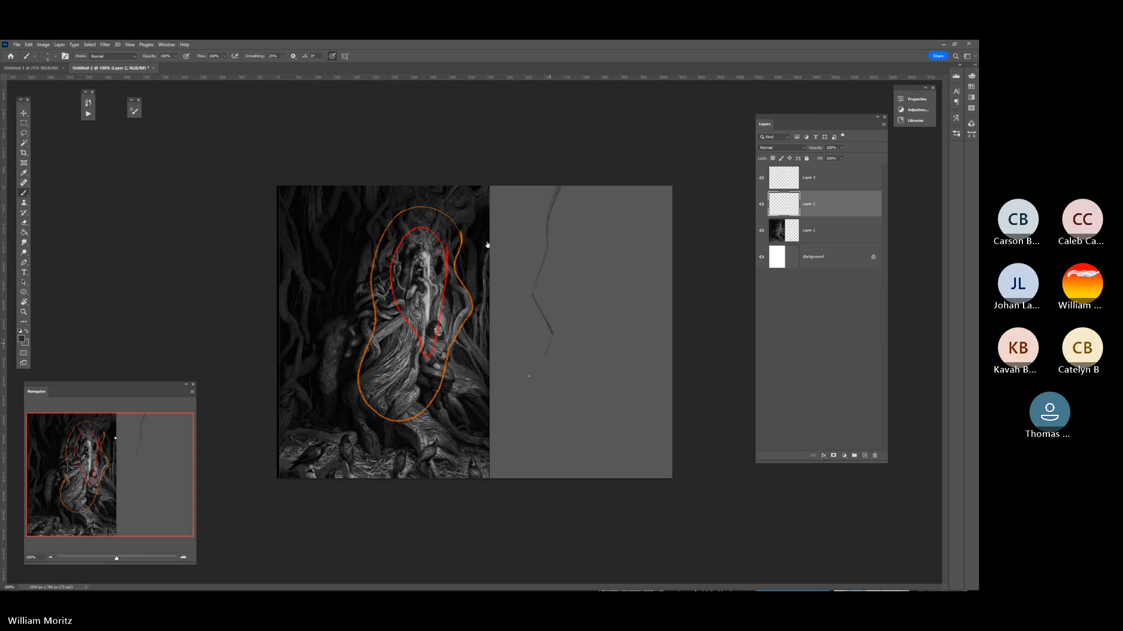
pyautogui.moveTo(544, 298)
pyautogui.mouseDown()
pyautogui.moveTo(570, 366)
pyautogui.moveTo(530, 399)
pyautogui.moveTo(514, 394)
pyautogui.moveTo(517, 426)
pyautogui.moveTo(529, 415)
pyautogui.moveTo(587, 467)
pyautogui.mouseUp()
pyautogui.moveTo(517, 425)
pyautogui.mouseDown()
pyautogui.moveTo(570, 471)
pyautogui.moveTo(614, 459)
pyautogui.moveTo(618, 476)
pyautogui.mouseUp()
pyautogui.moveTo(563, 398)
pyautogui.mouseDown()
pyautogui.moveTo(667, 473)
pyautogui.moveTo(638, 452)
pyautogui.mouseUp()
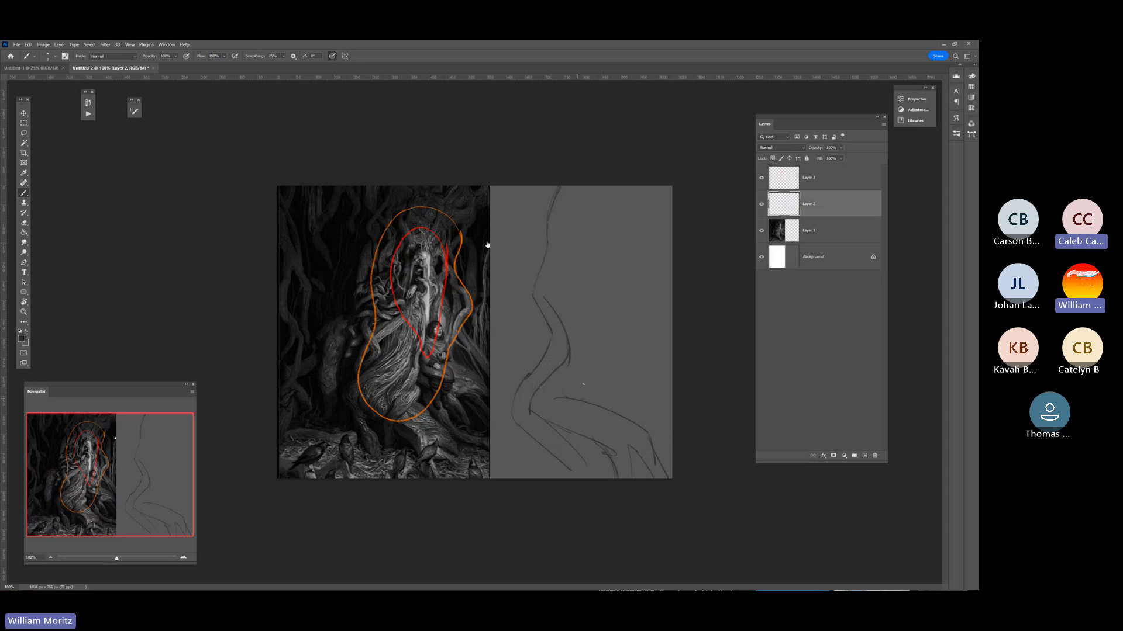
# Sketch the trunk's inner fold lines, its right contour and the roots running off the right edge of the canvas.
pyautogui.moveTo(580, 382); pyautogui.dragTo(585, 398)
pyautogui.moveTo(592, 342); pyautogui.dragTo(581, 381)
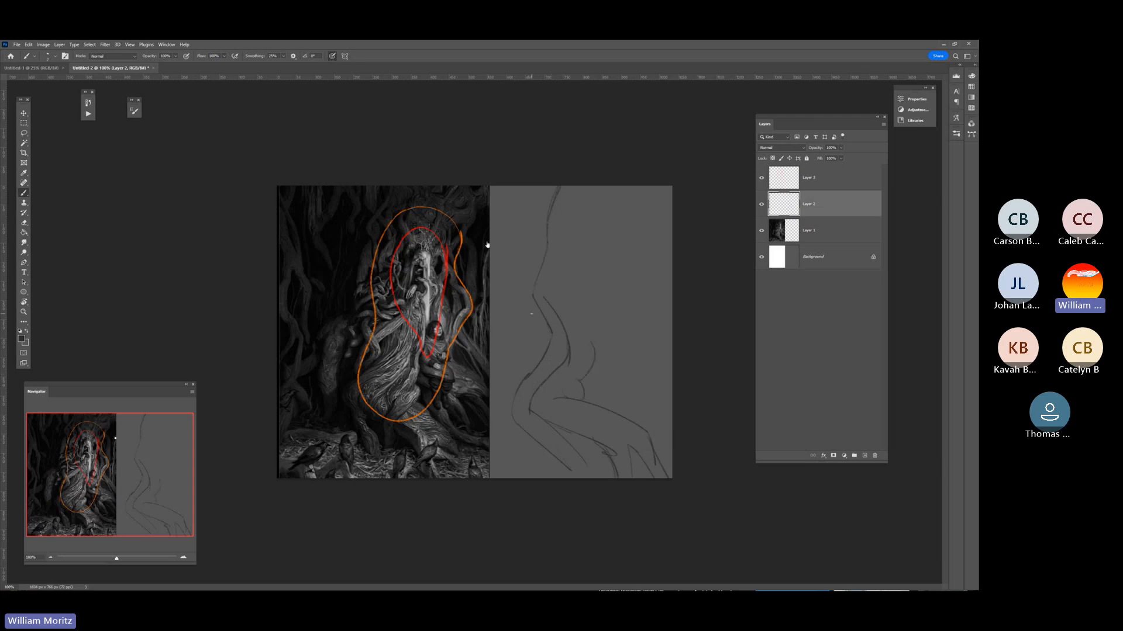
pyautogui.moveTo(592, 343); pyautogui.dragTo(594, 320)
pyautogui.moveTo(585, 261); pyautogui.dragTo(581, 228)
pyautogui.moveTo(609, 193); pyautogui.dragTo(610, 302)
pyautogui.moveTo(612, 350); pyautogui.dragTo(604, 378)
pyautogui.moveTo(610, 369); pyautogui.dragTo(672, 386)
pyautogui.moveTo(642, 421)
pyautogui.mouseDown()
pyautogui.moveTo(672, 448)
pyautogui.moveTo(672, 435)
pyautogui.mouseUp()
# Select the inside of the sketched trunk and roots with the Magic Wand and expand the selection over the sketch lines.
pyautogui.press('w')
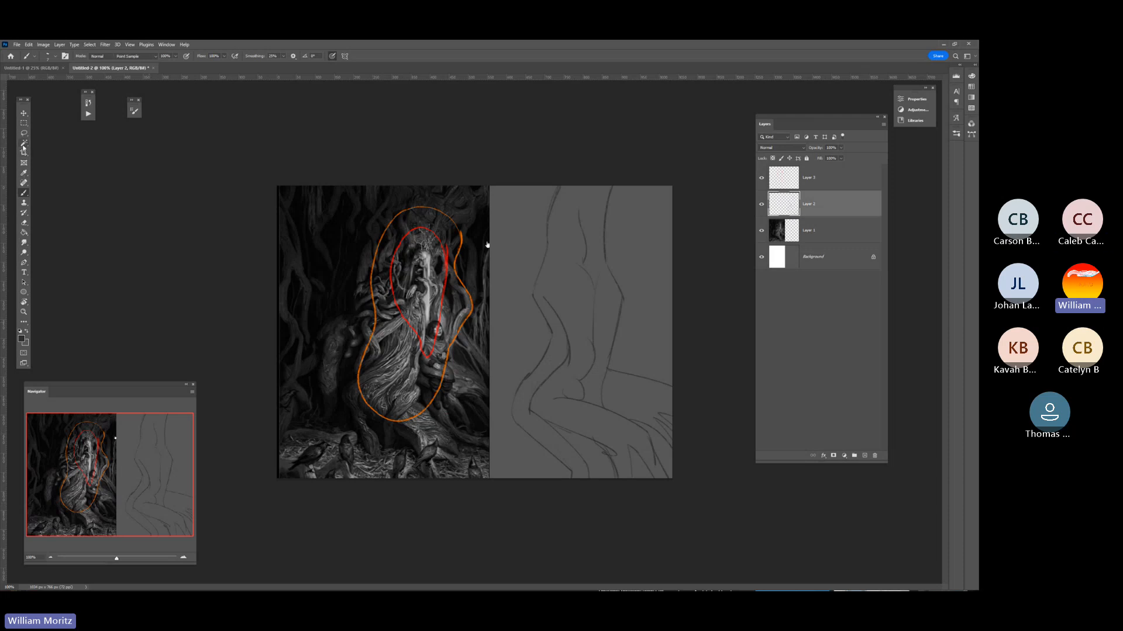
pyautogui.click(558, 282)
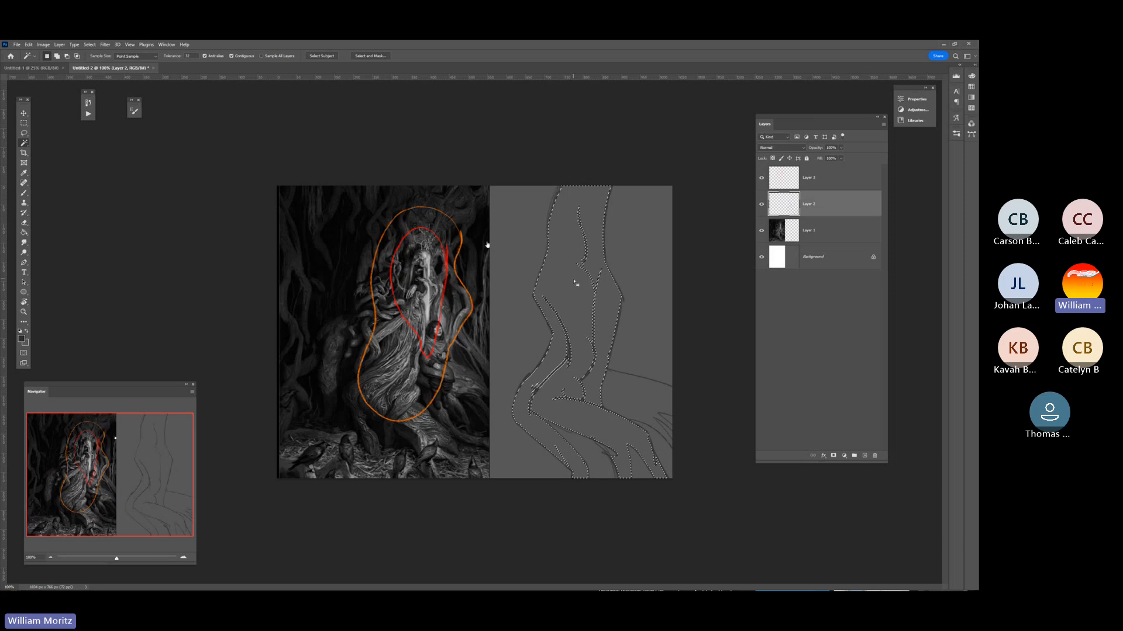
pyautogui.keyDown('shift'); pyautogui.click(626, 408); pyautogui.keyUp('shift')
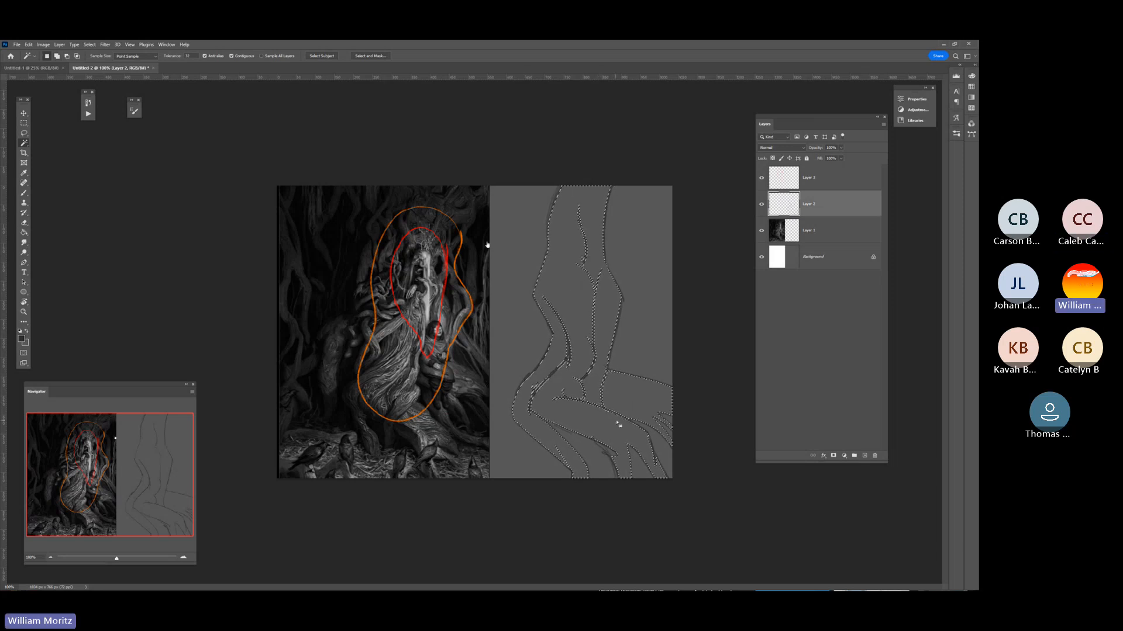
pyautogui.click(90, 44)
pyautogui.moveTo(122, 160)
pyautogui.click(184, 173)
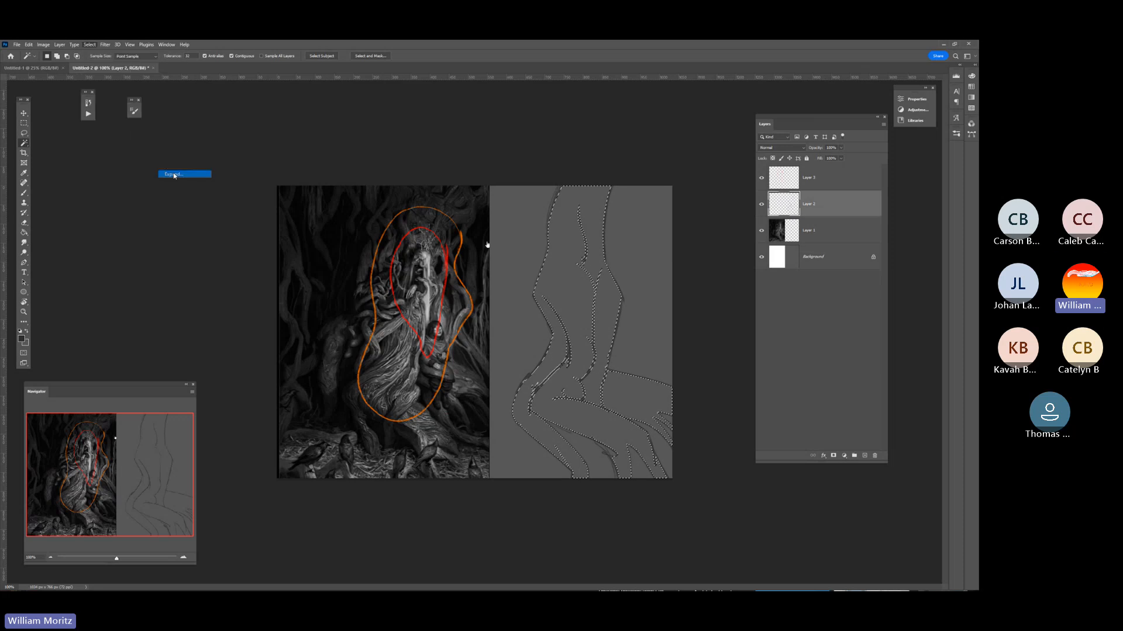
# Fill the selected trunk and roots with the dark grey foreground colour using the Paint Bucket, and deselect.
pyautogui.click(24, 233)
pyautogui.click(576, 336)
pyautogui.click(624, 401)
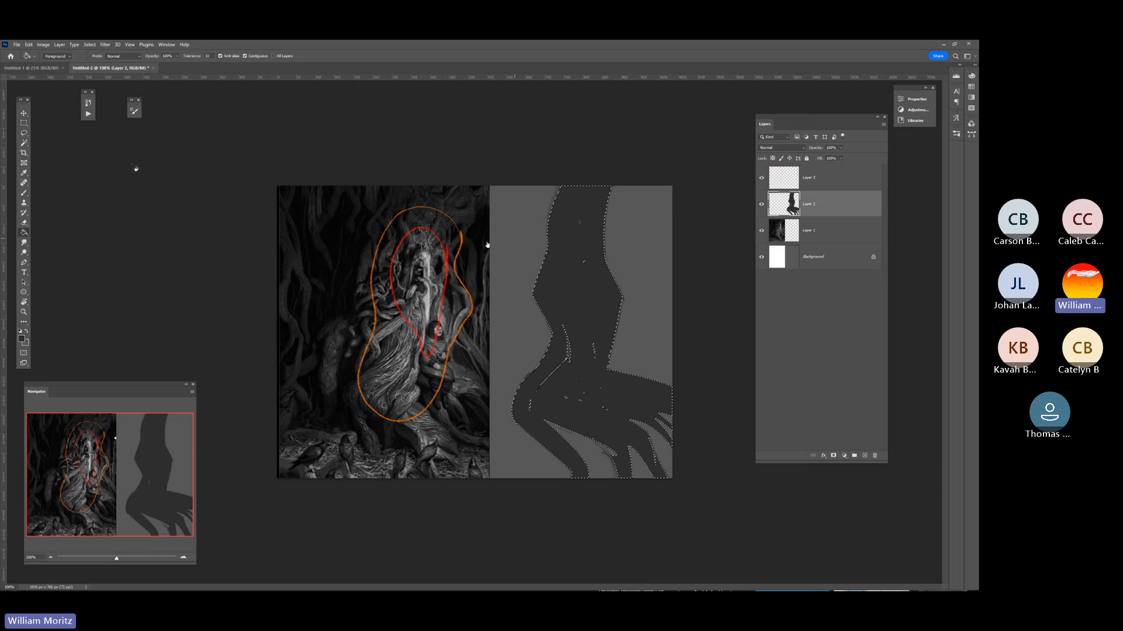
pyautogui.click(24, 133)
pyautogui.click(159, 222)
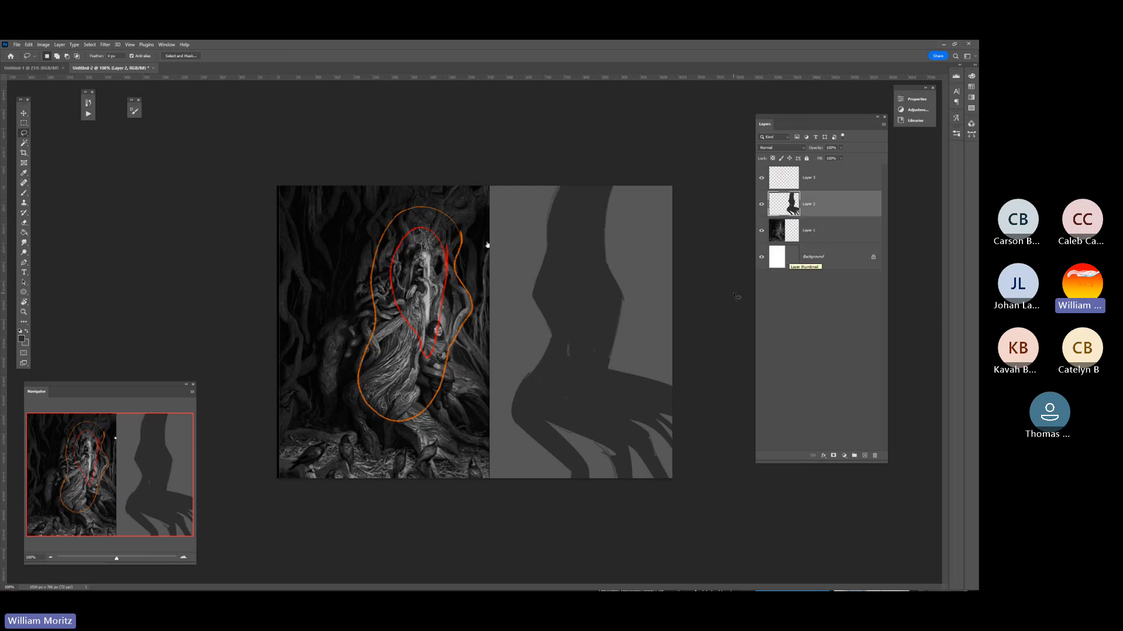
# Load the filled trunk silhouette as a selection and sample a dark tone beside the tree face inside the red outline.
pyautogui.keyDown('ctrl'); pyautogui.click(777, 208); pyautogui.keyUp('ctrl')
pyautogui.press('i')
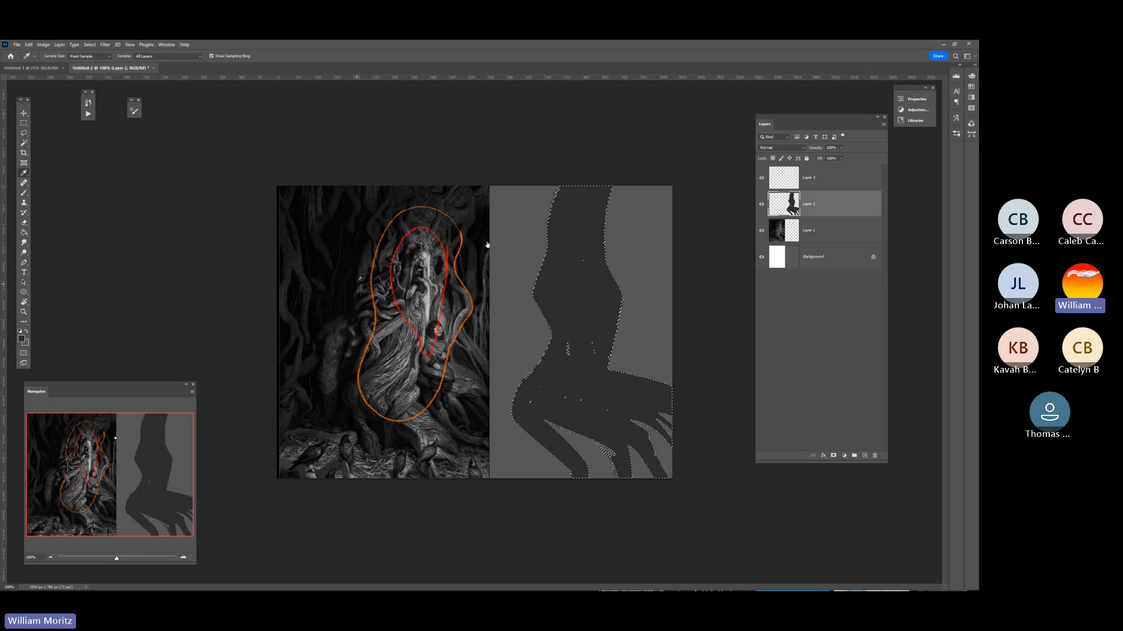
pyautogui.click(23, 312)
pyautogui.click(399, 221)
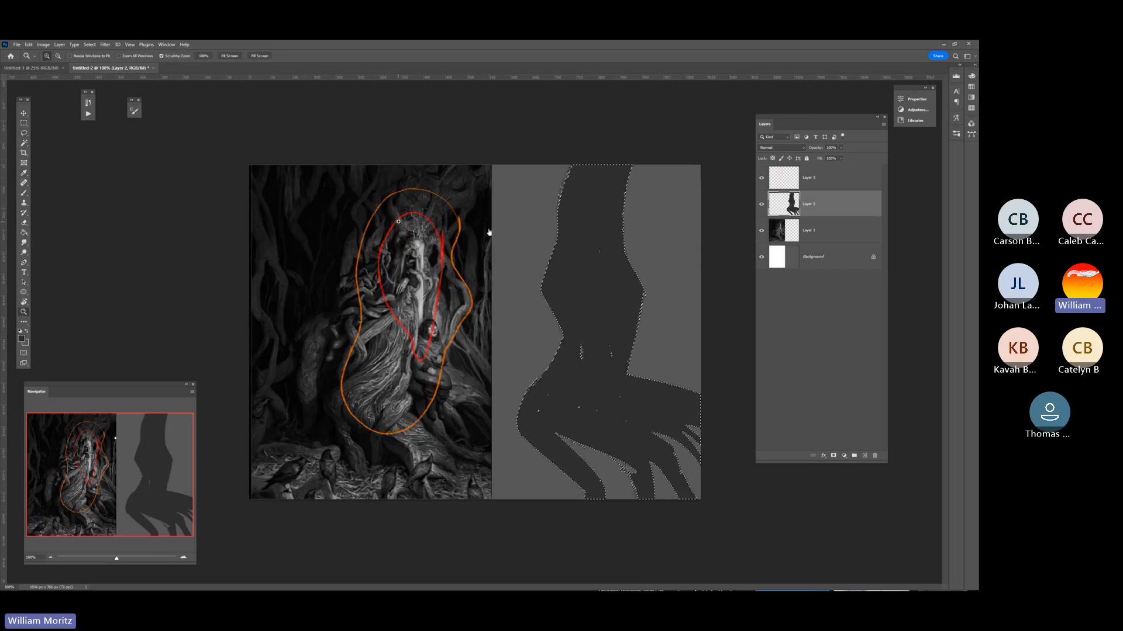
pyautogui.click(400, 222)
pyautogui.click(400, 222)
pyautogui.press('i')
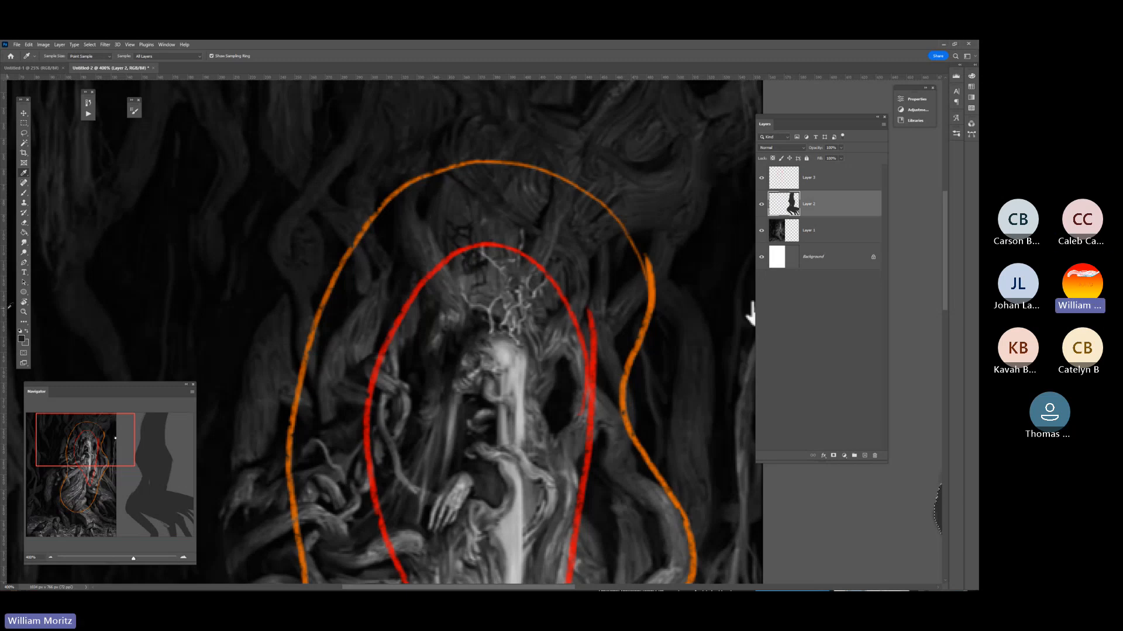
pyautogui.keyDown('alt'); pyautogui.click(428, 306); pyautogui.keyUp('alt')
pyautogui.keyDown('alt'); pyautogui.click(428, 305); pyautogui.keyUp('alt')
pyautogui.keyDown('alt'); pyautogui.click(428, 305); pyautogui.keyUp('alt')
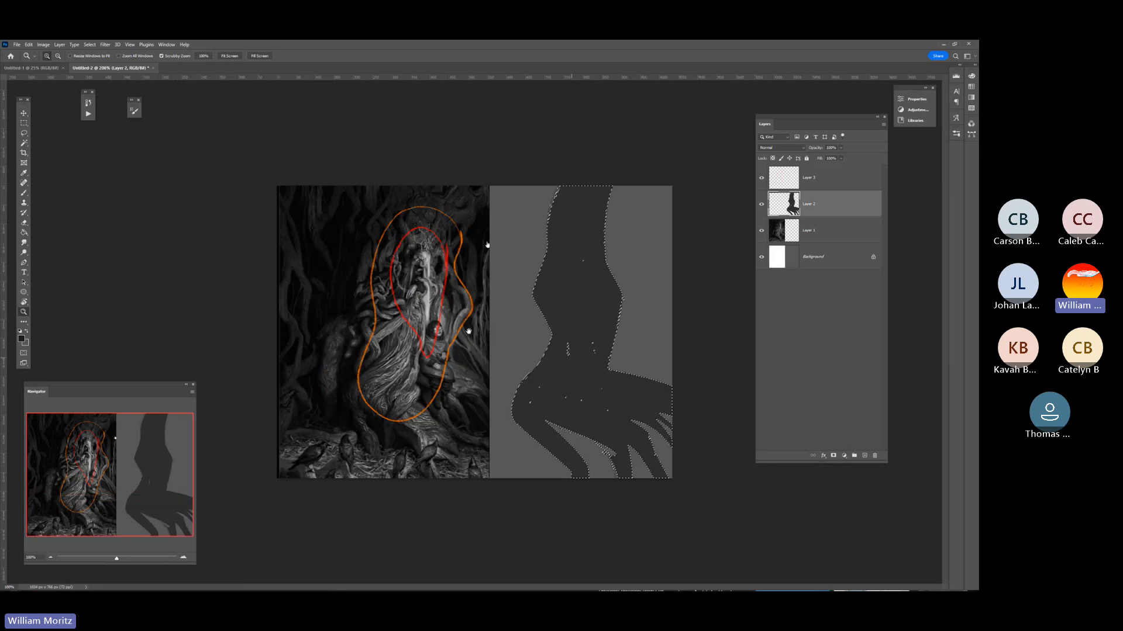
# Add a new layer above the trunk silhouette and lower the brush opacity.
pyautogui.click(587, 278)
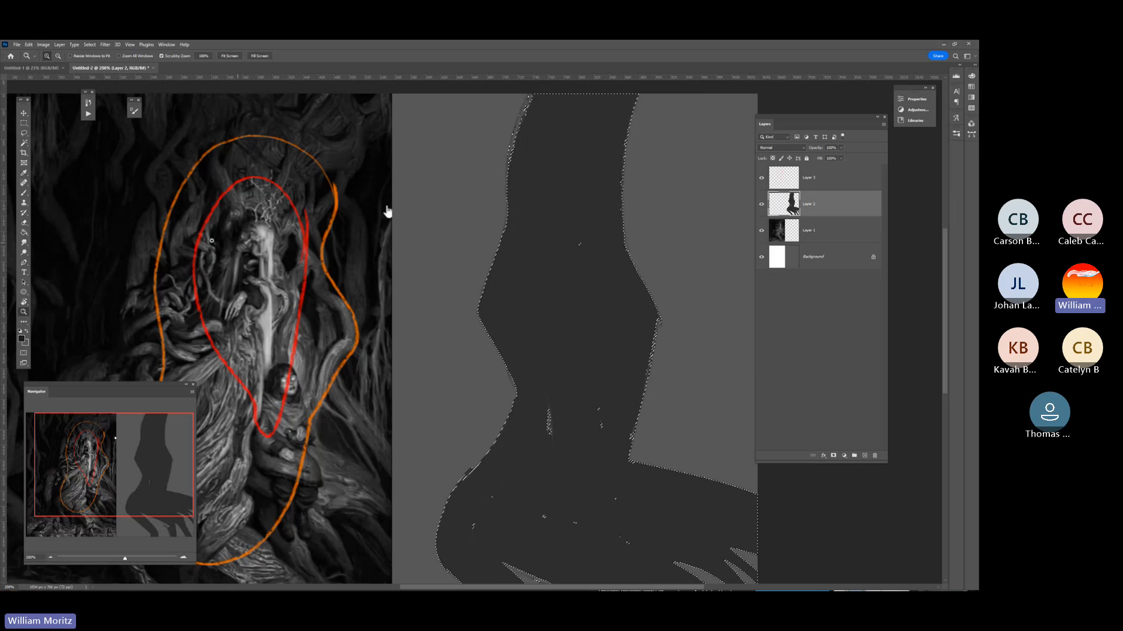
pyautogui.moveTo(388, 211); pyautogui.dragTo(553, 225)
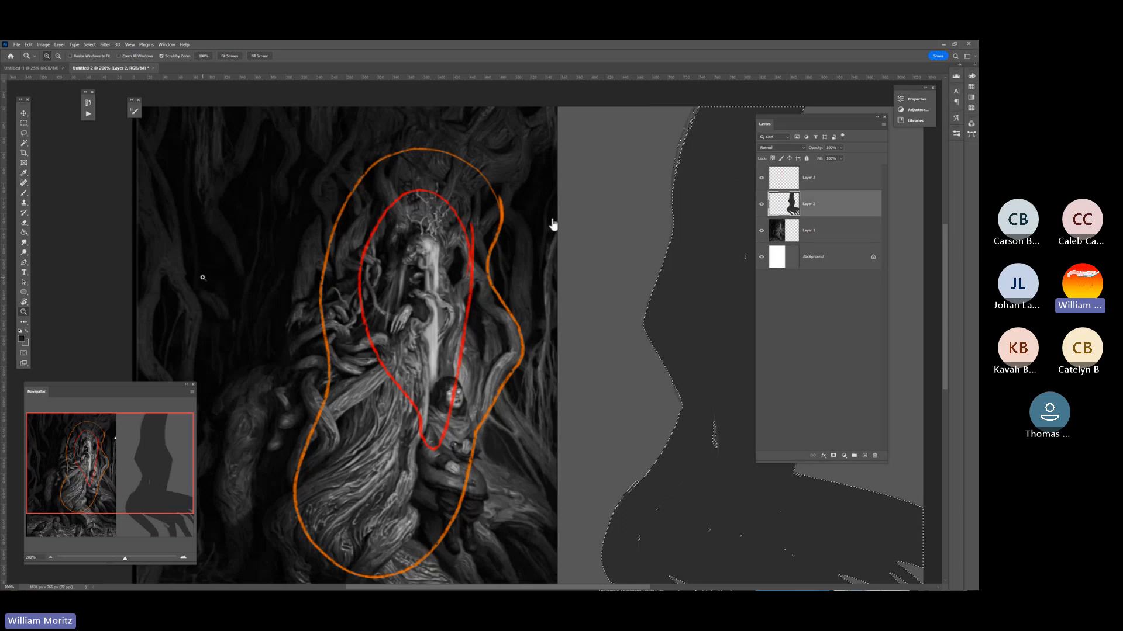
pyautogui.moveTo(553, 224)
pyautogui.mouseDown()
pyautogui.moveTo(310, 226)
pyautogui.moveTo(310, 256)
pyautogui.mouseUp()
pyautogui.press('b')
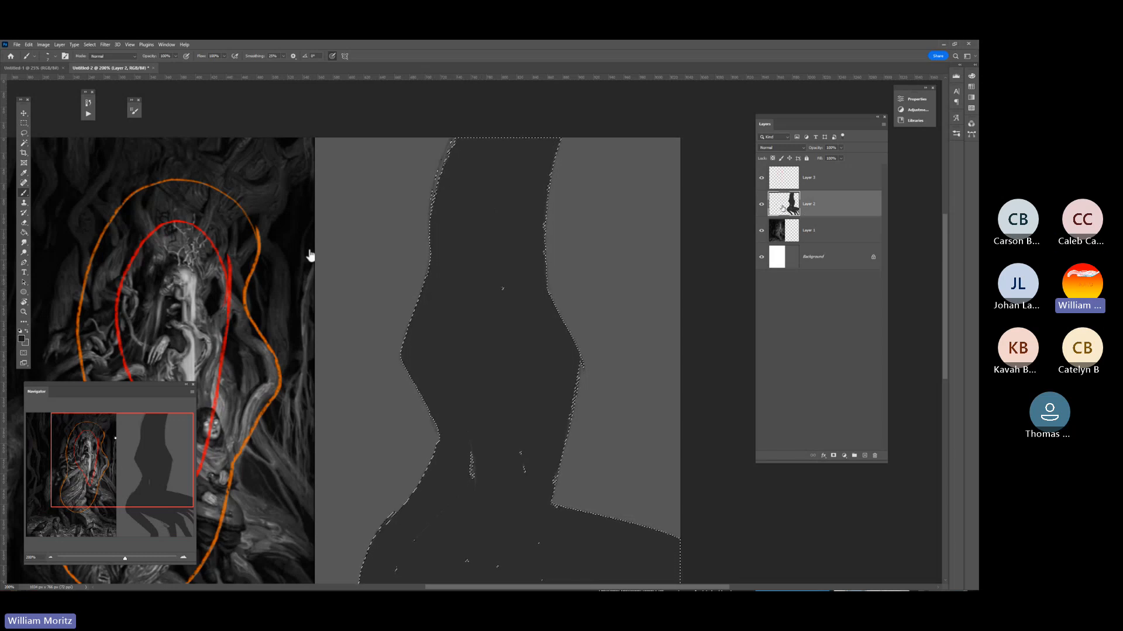
pyautogui.click(864, 456)
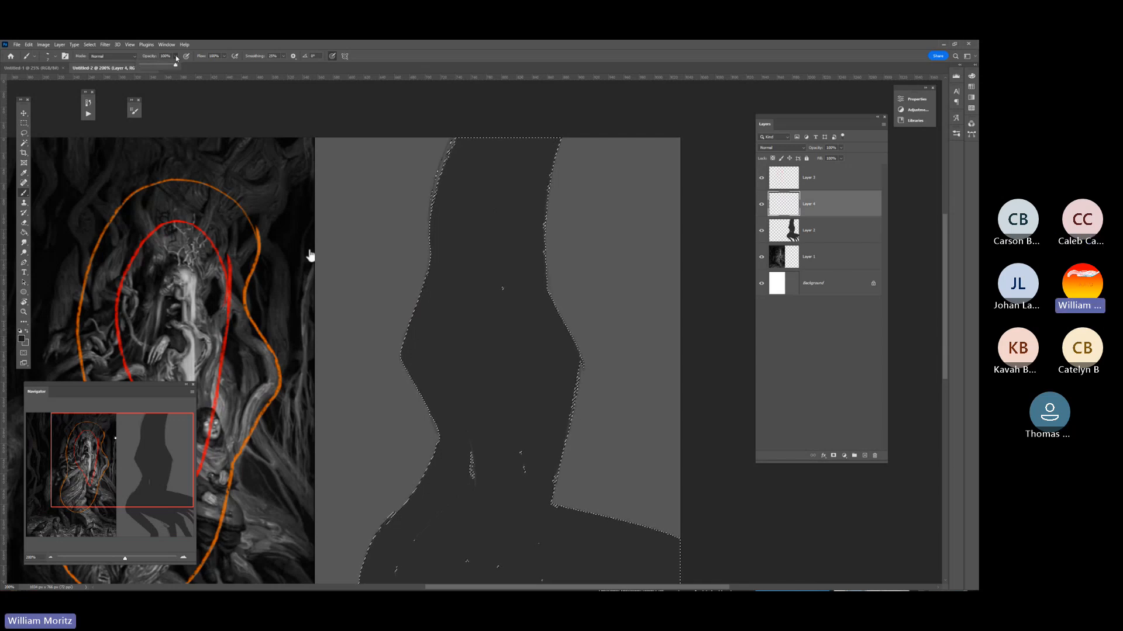
pyautogui.moveTo(175, 55)
pyautogui.mouseDown()
pyautogui.moveTo(156, 64)
pyautogui.moveTo(168, 66)
pyautogui.mouseUp()
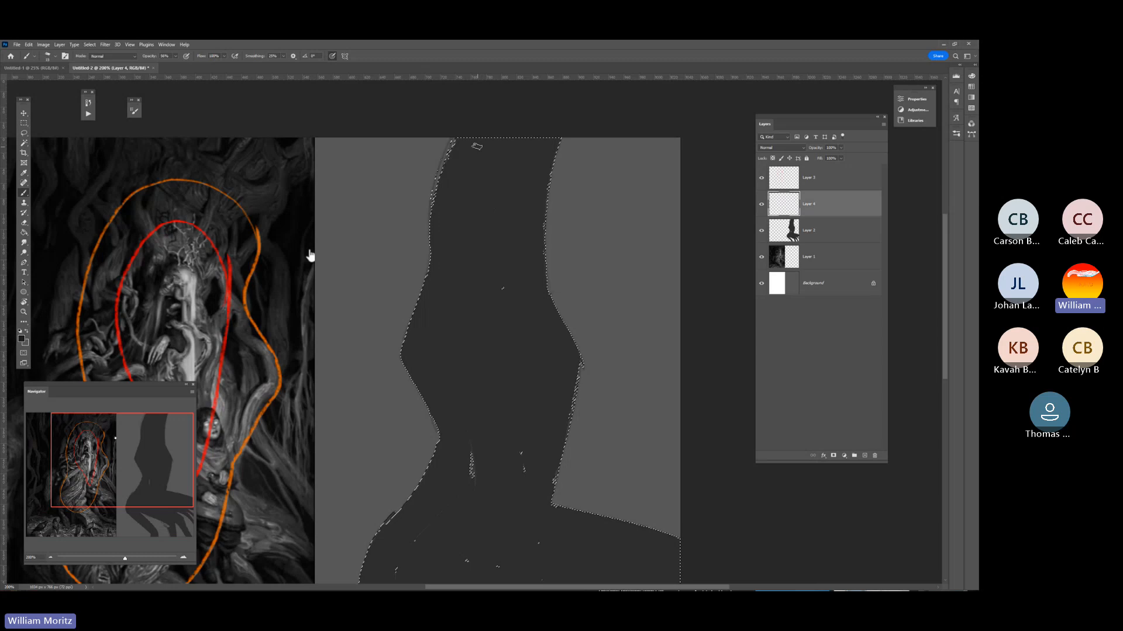
# Brush darker bark shading along the trunk's edges, folds and roots inside the selection on the new layer.
pyautogui.moveTo(476, 144)
pyautogui.mouseDown()
pyautogui.moveTo(458, 263)
pyautogui.moveTo(474, 126)
pyautogui.moveTo(449, 144)
pyautogui.moveTo(431, 268)
pyautogui.mouseUp()
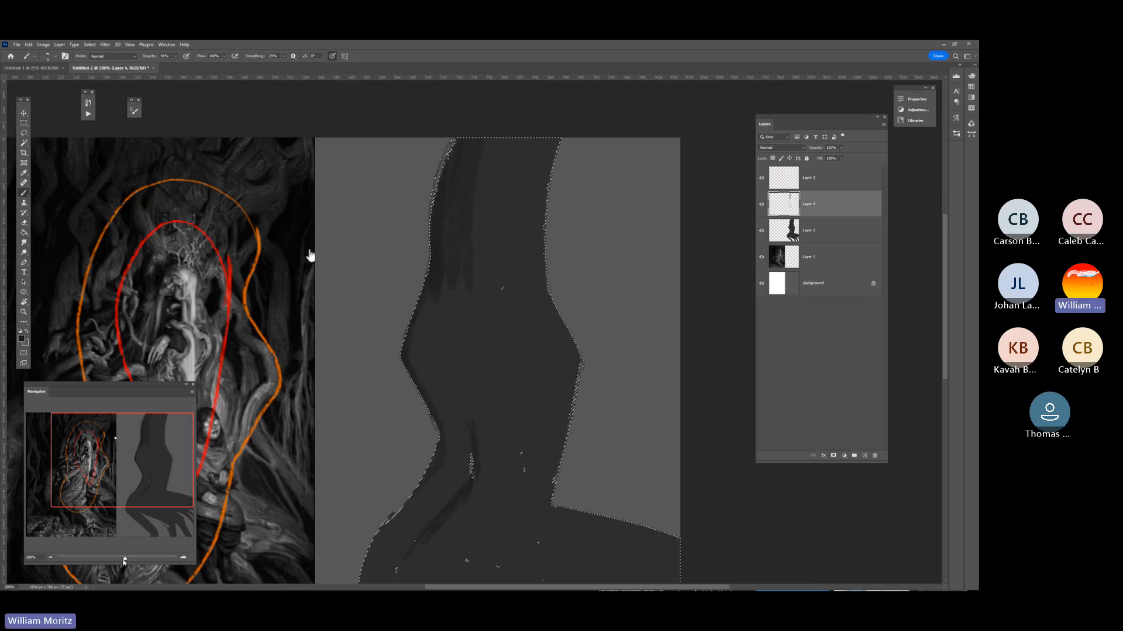
pyautogui.moveTo(125, 558); pyautogui.dragTo(122, 561)
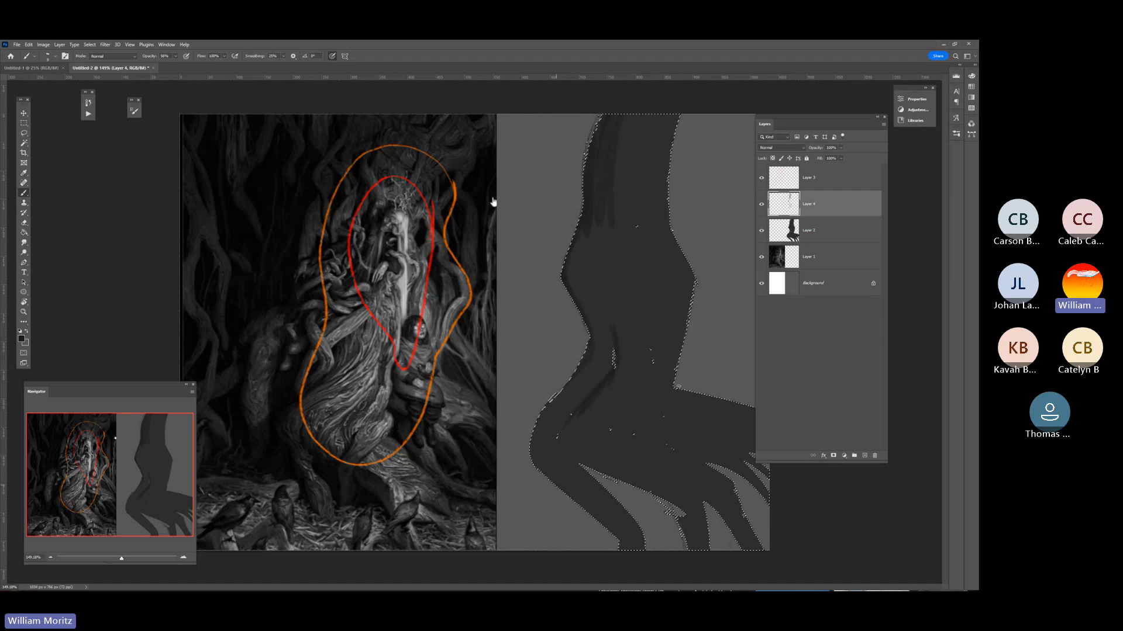
pyautogui.moveTo(793, 122); pyautogui.dragTo(819, 141)
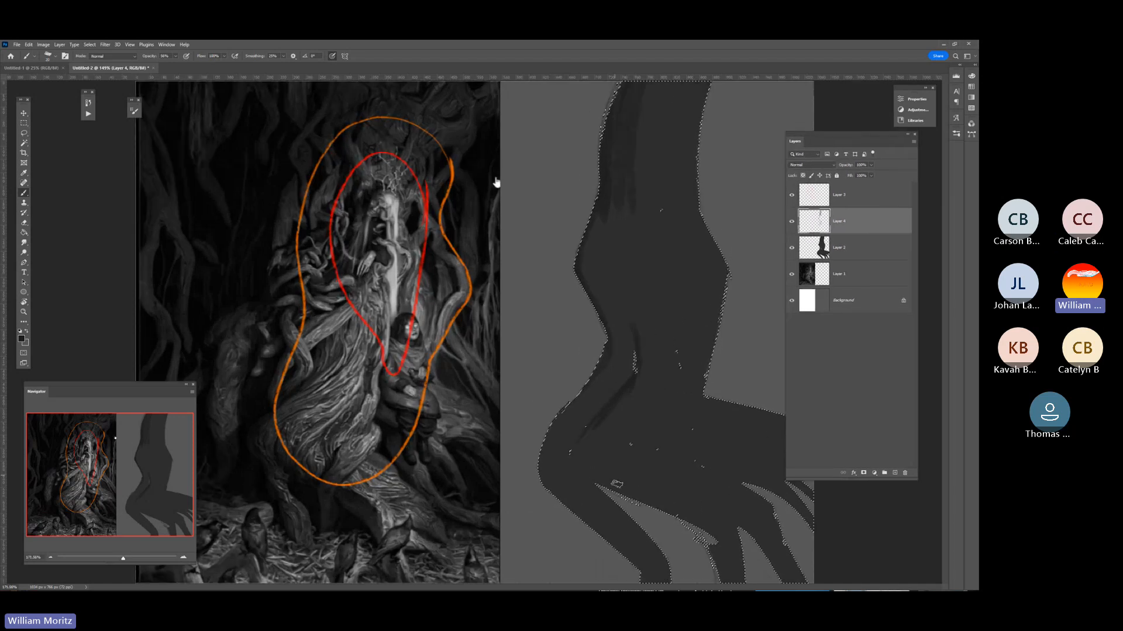
pyautogui.moveTo(607, 475); pyautogui.dragTo(717, 524)
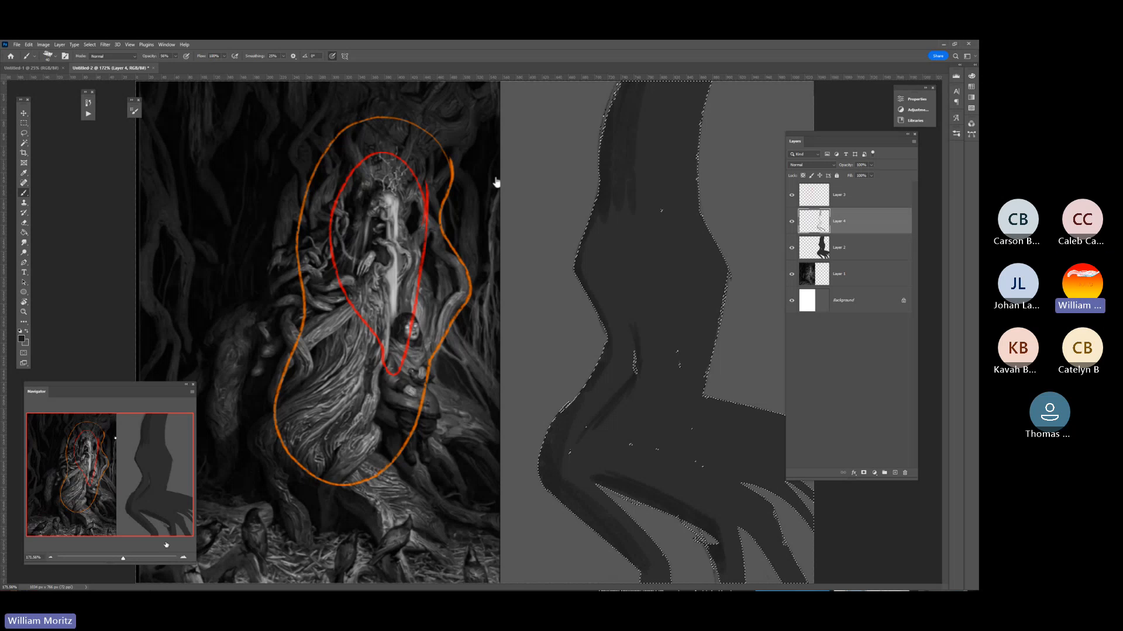
pyautogui.moveTo(122, 559); pyautogui.dragTo(121, 560)
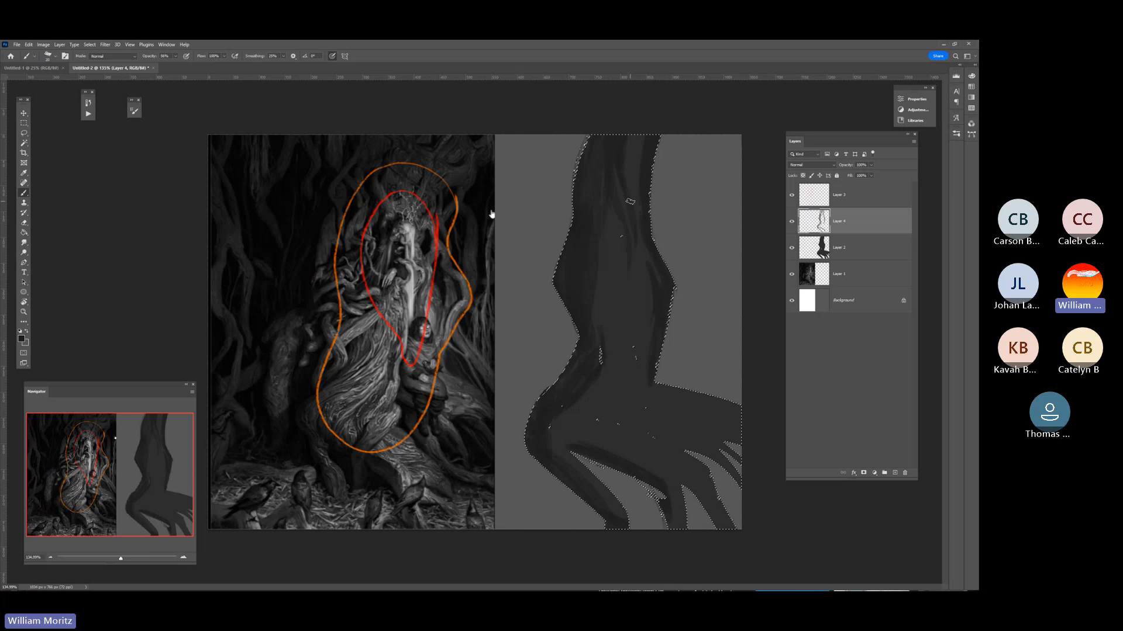
pyautogui.scroll(2, 630, 201)
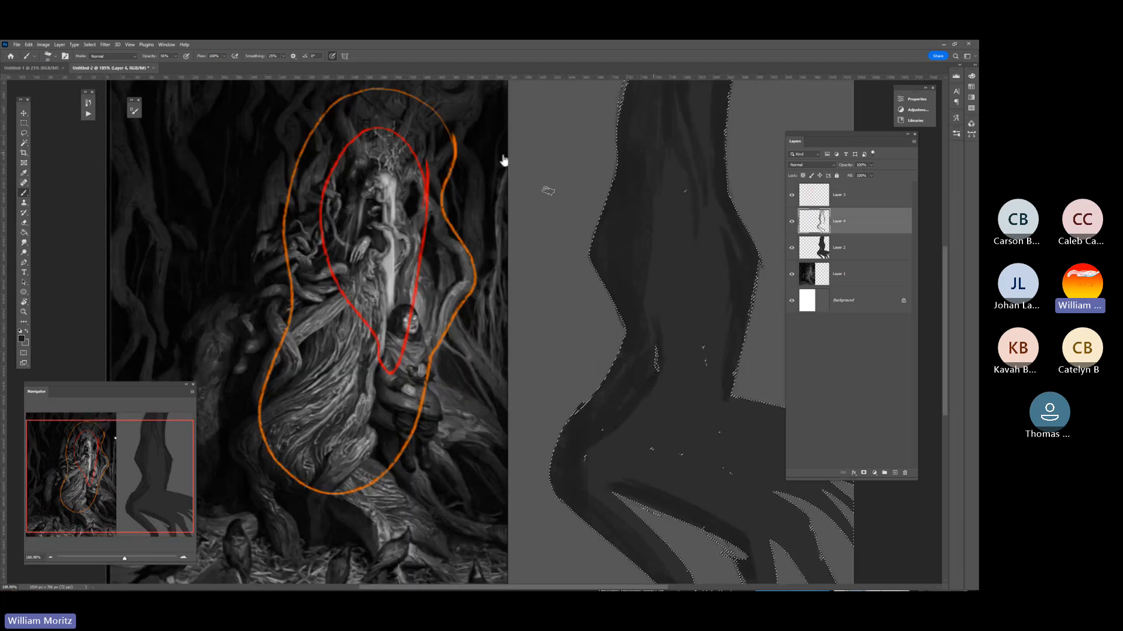
pyautogui.moveTo(124, 559); pyautogui.dragTo(120, 560)
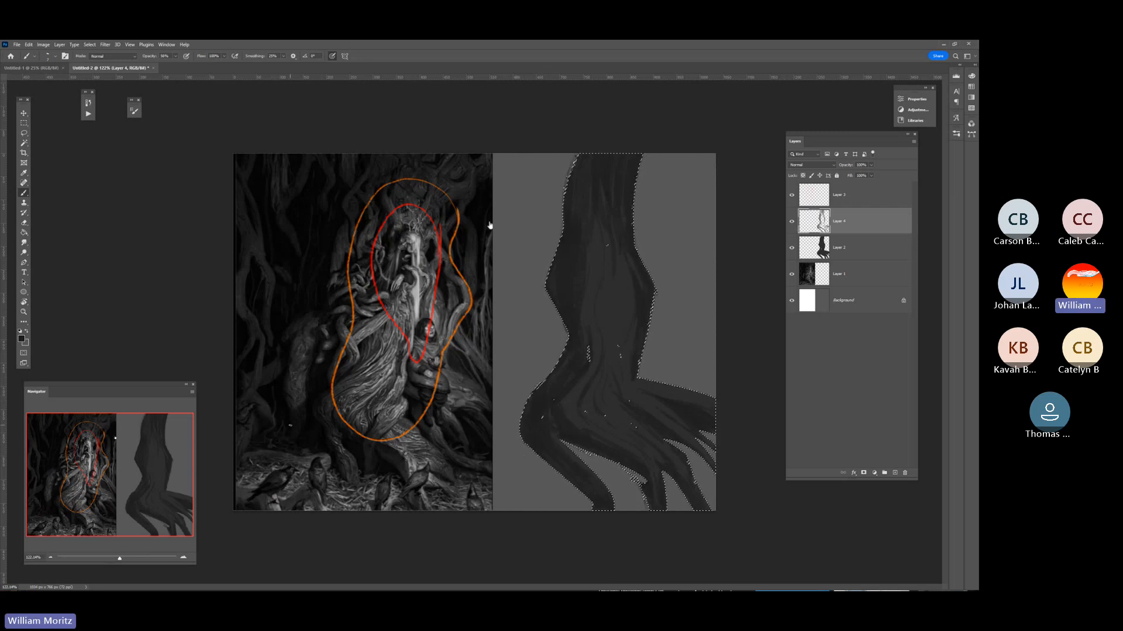
# Sample a near-black tone from the shadows at the lower left of the reference painting and deselect the trunk.
pyautogui.press('i')
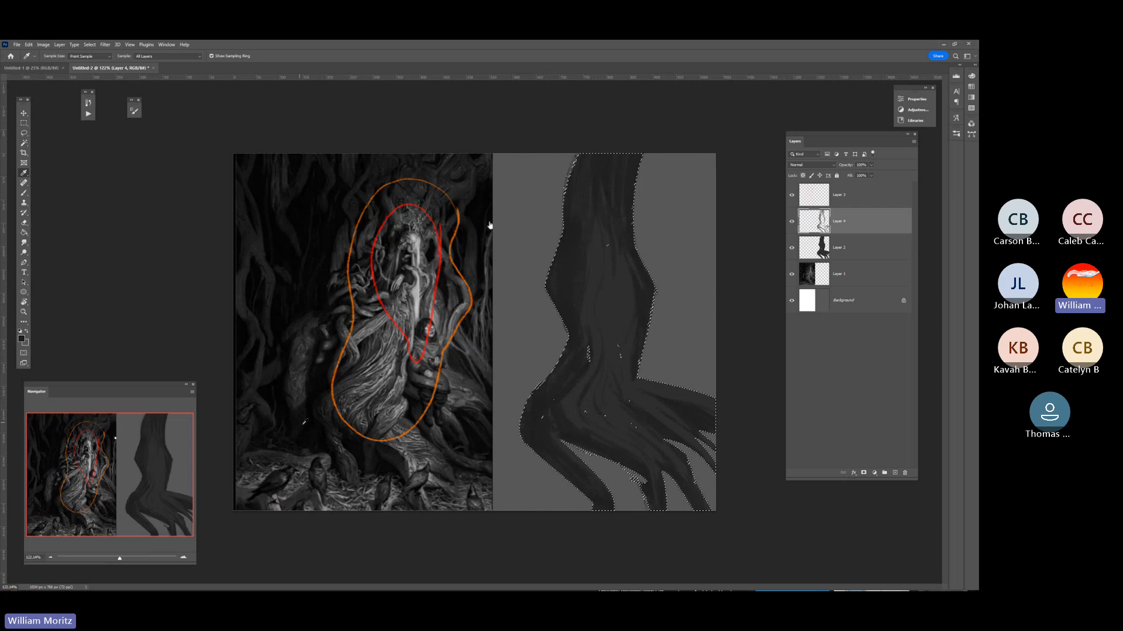
pyautogui.click(308, 429)
pyautogui.press('l')
pyautogui.hotkey('ctrl', 'd')
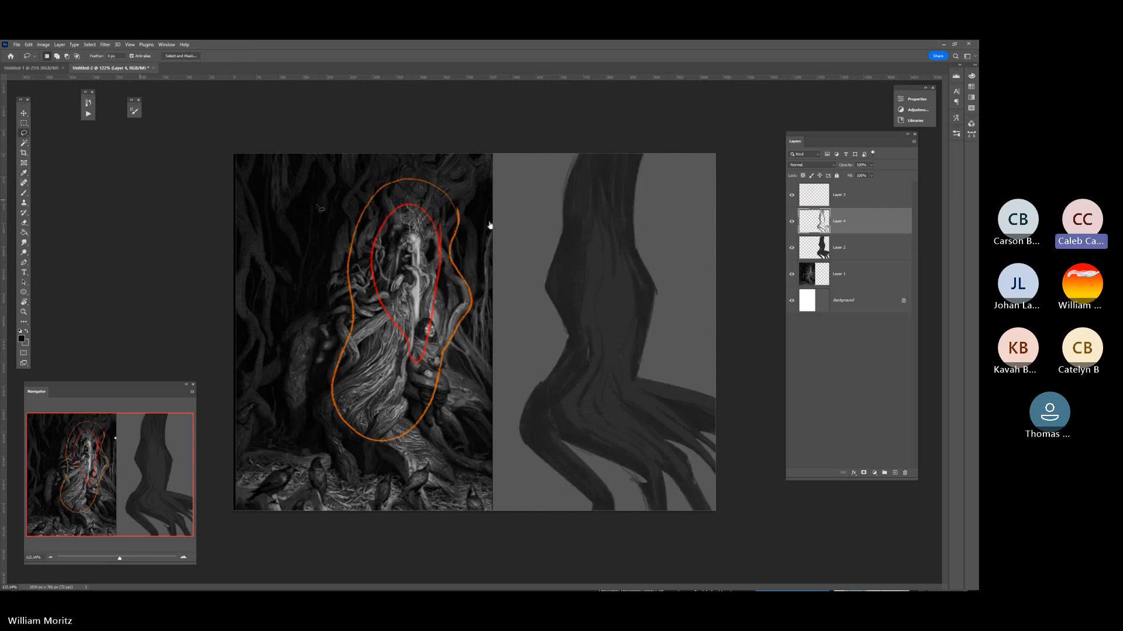
# Add a new layer directly above the reference painting's layer, beneath the trunk silhouette.
pyautogui.click(869, 250)
pyautogui.click(870, 282)
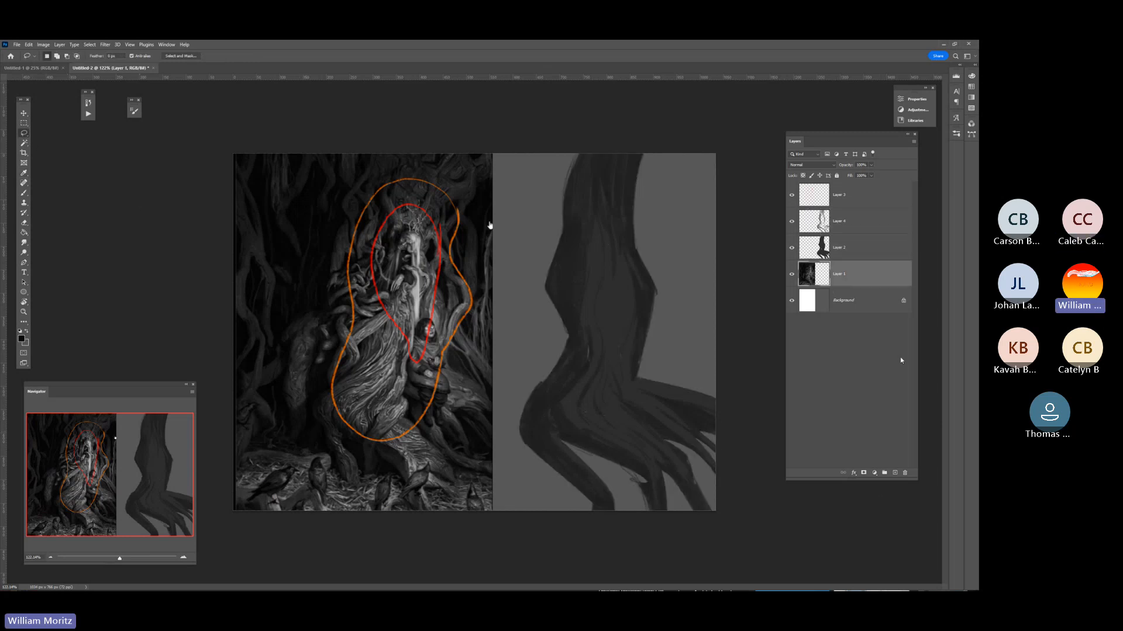
pyautogui.moveTo(871, 136); pyautogui.dragTo(846, 133)
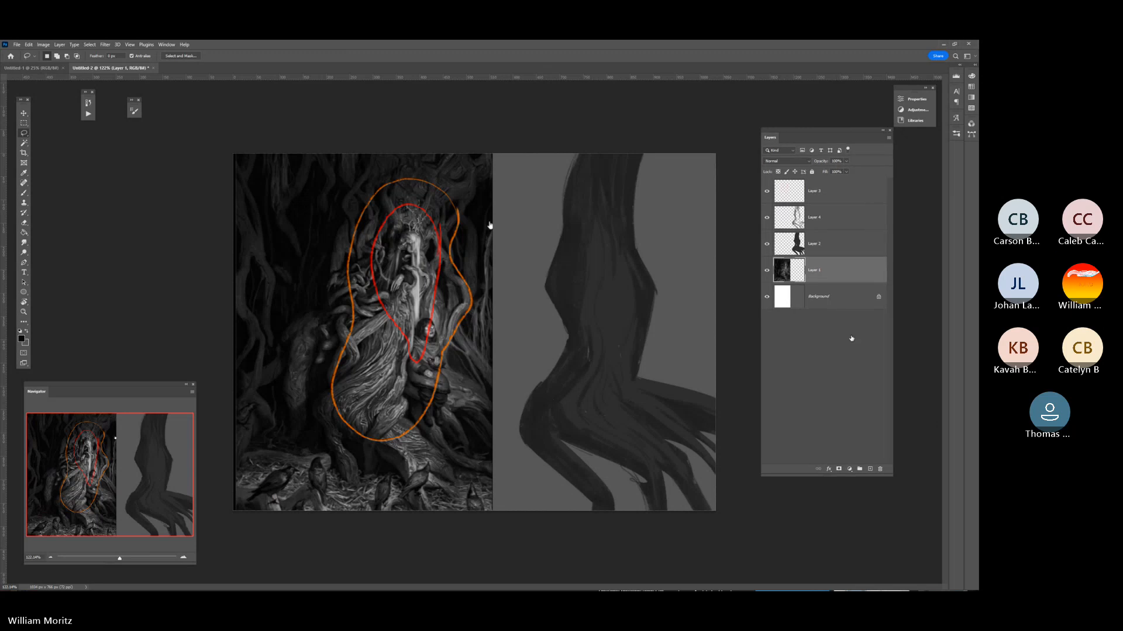
pyautogui.click(870, 469)
# Fill a rectangular area behind the trunk, from the study's upper edge down to the lower roots, with the near-black tone, and deselect.
pyautogui.press('m')
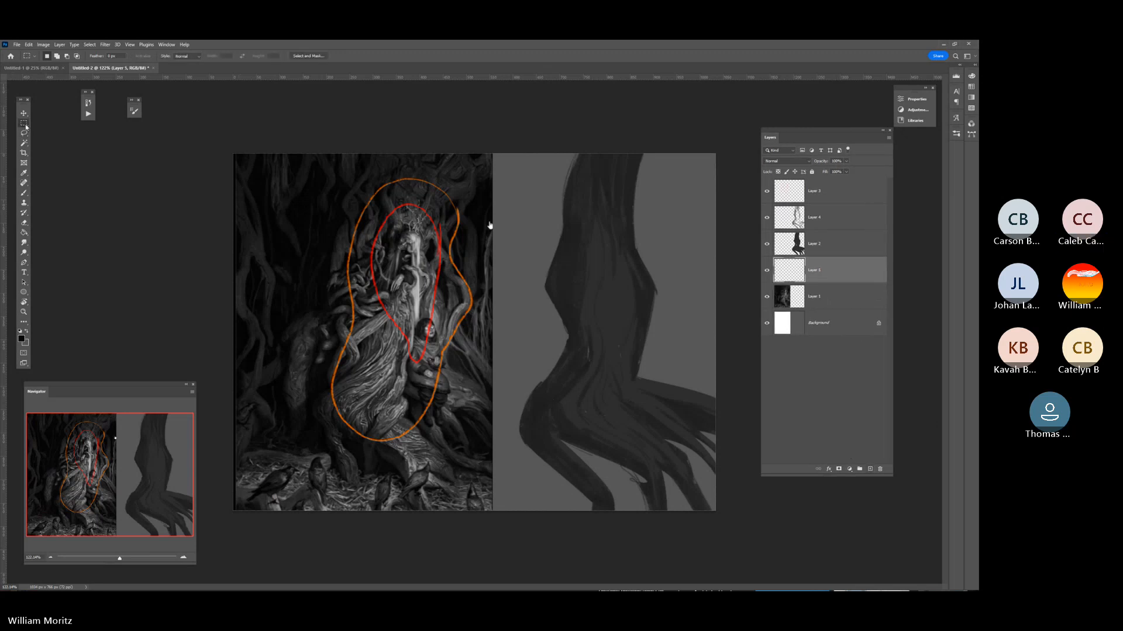
pyautogui.moveTo(493, 153); pyautogui.dragTo(721, 459)
pyautogui.click(23, 233)
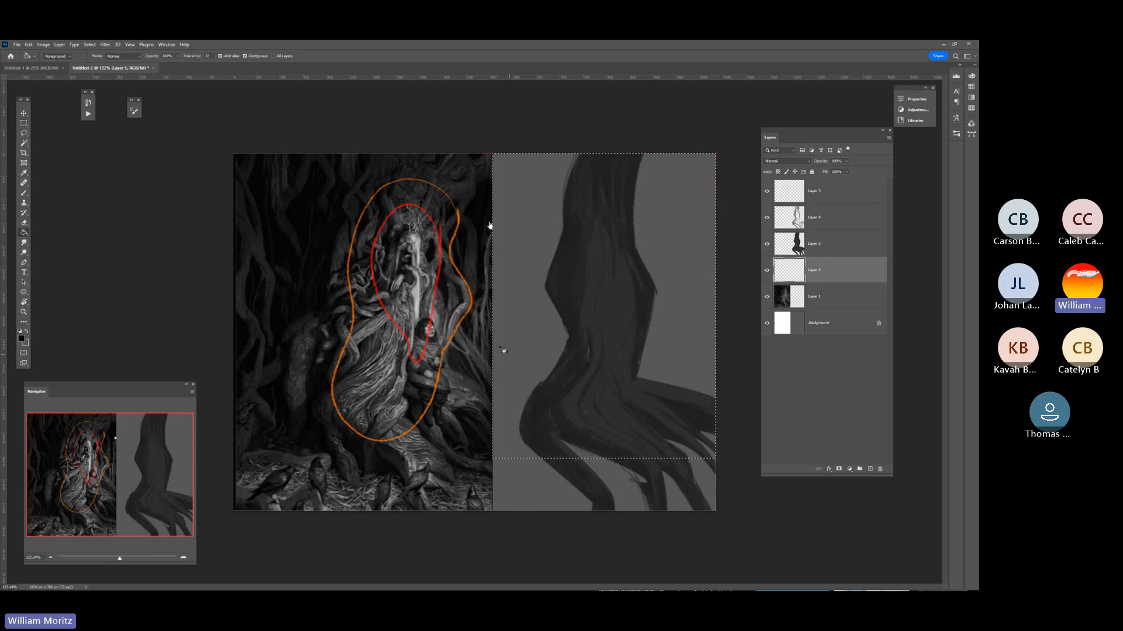
pyautogui.click(505, 348)
pyautogui.click(24, 134)
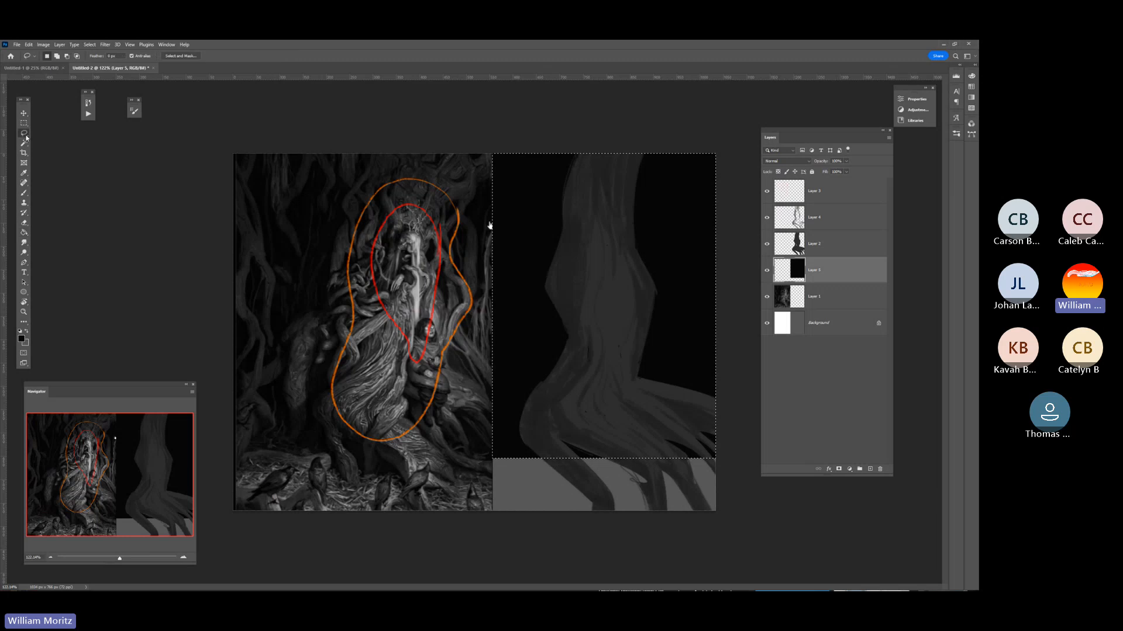
pyautogui.hotkey('ctrl', 'd')
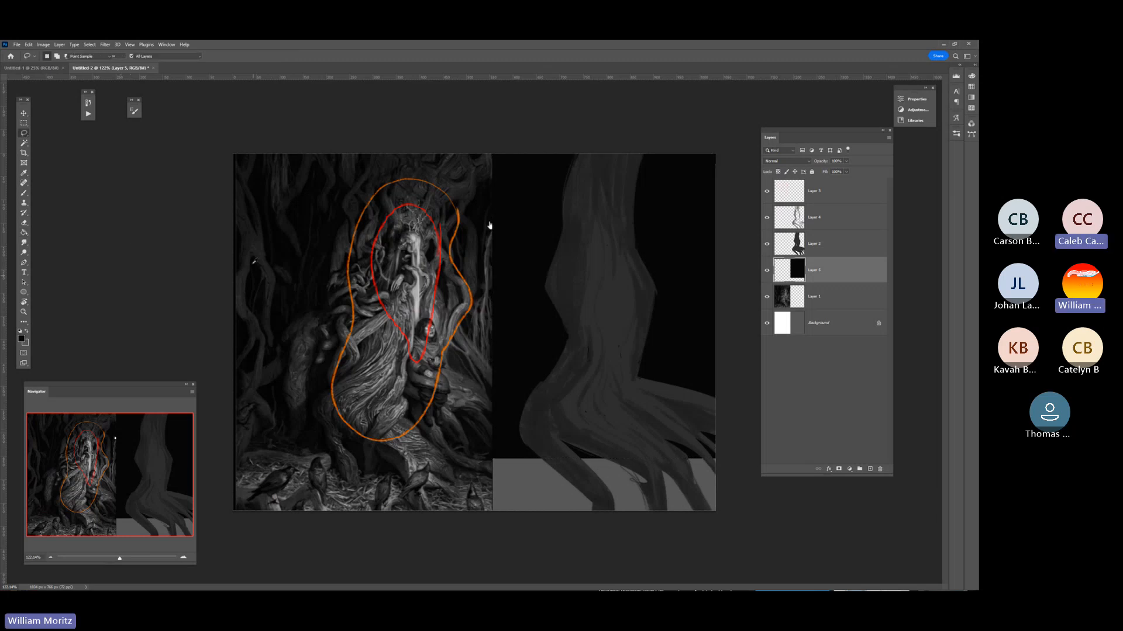
# Sample the tone of a faint background tree at the painting's far left and add a new layer above the black fill.
pyautogui.press('i')
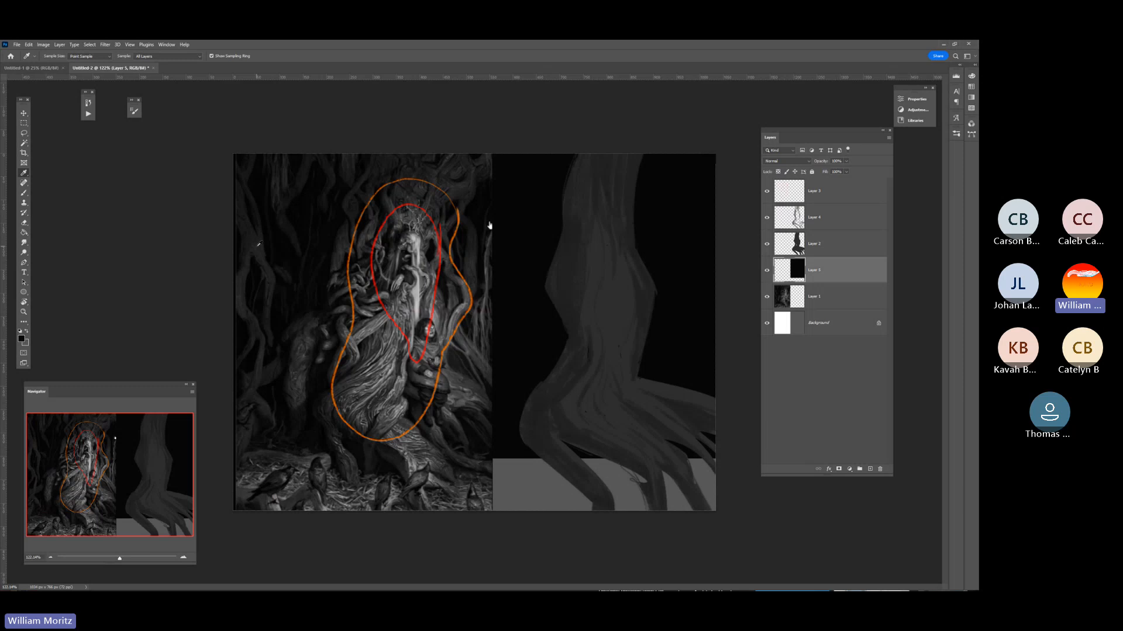
pyautogui.click(259, 240)
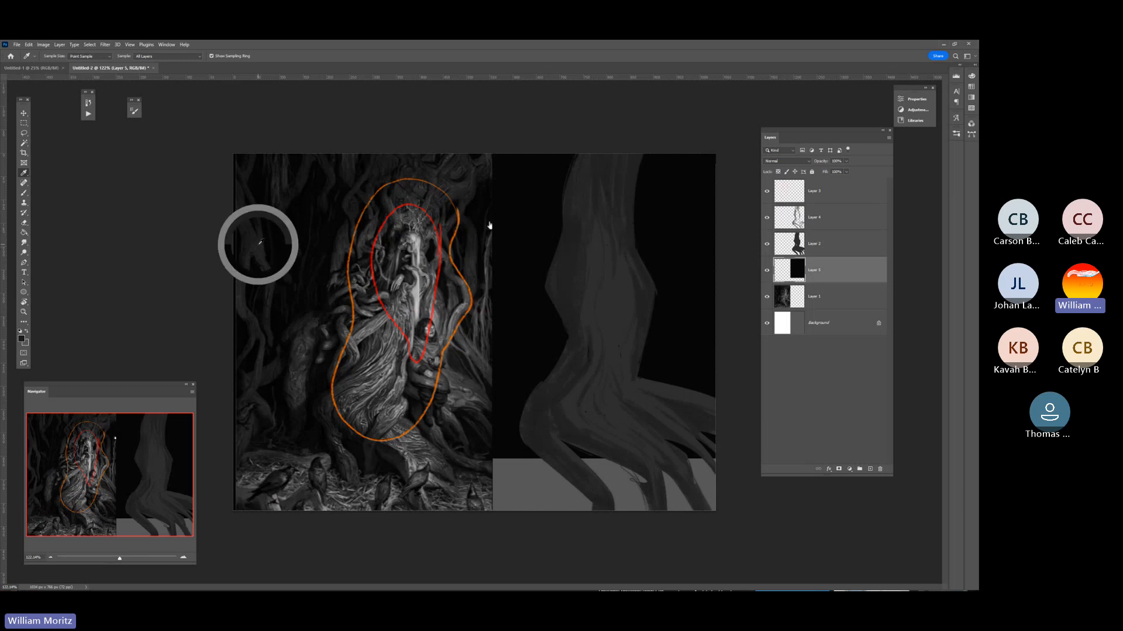
pyautogui.click(860, 469)
# Brush faint, narrow background trees on both sides of the trunk over the black fill, using a smaller brush for finer strokes.
pyautogui.press('b')
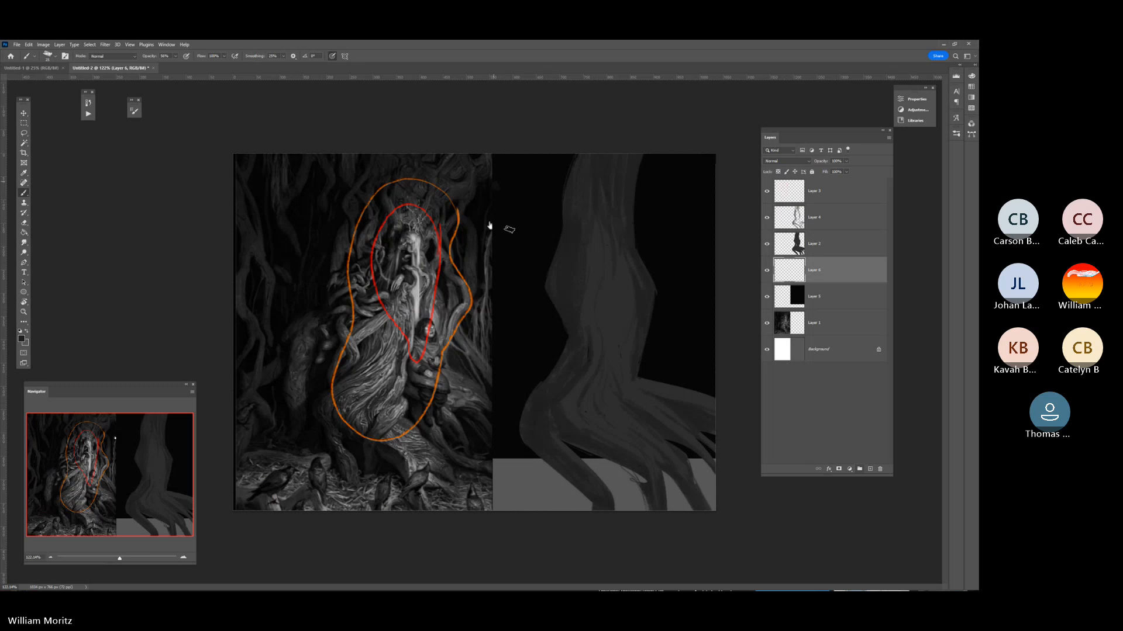
pyautogui.moveTo(494, 183); pyautogui.dragTo(512, 298)
pyautogui.press('[')
pyautogui.moveTo(529, 207); pyautogui.dragTo(515, 289)
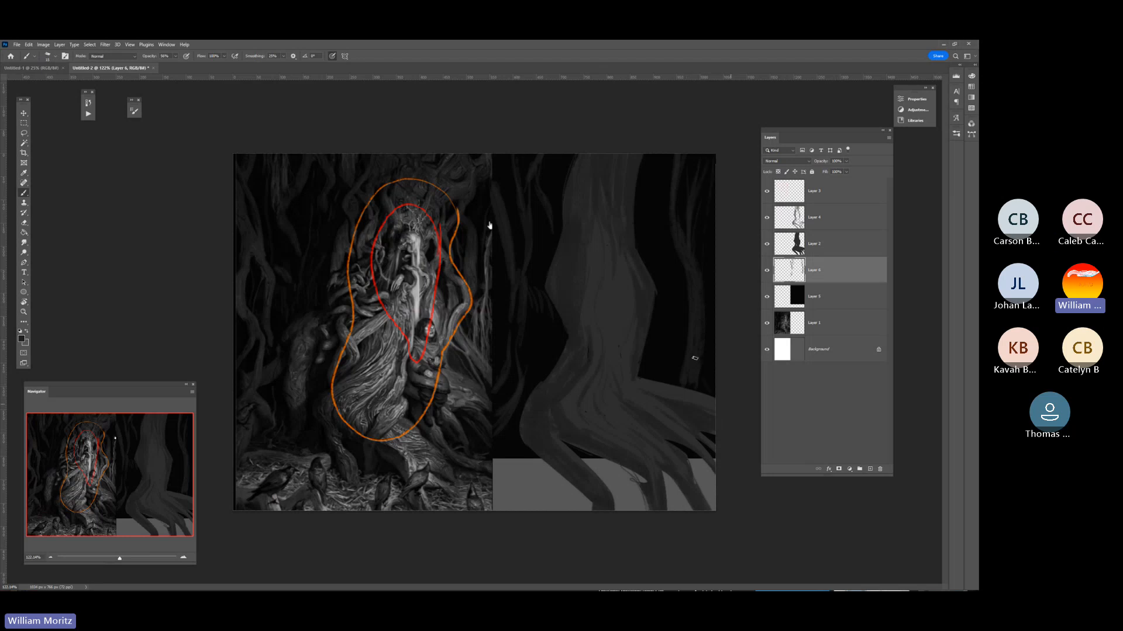
# Sample the ground tone from the straw between the crows in the foreground of the reference painting.
pyautogui.press('i')
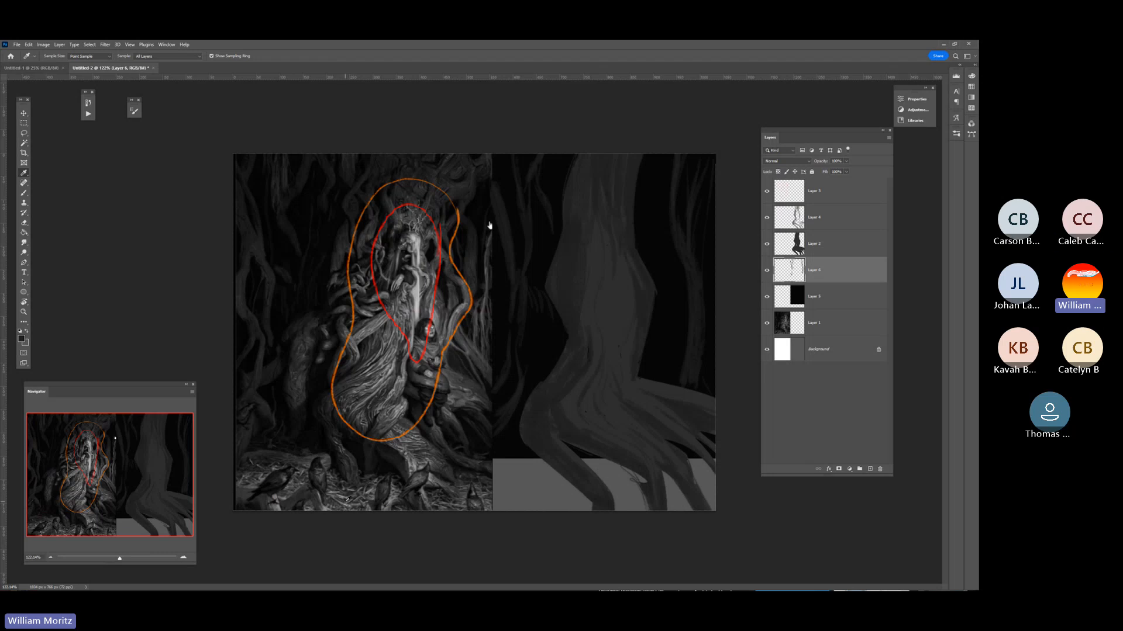
pyautogui.moveTo(120, 559); pyautogui.dragTo(124, 559)
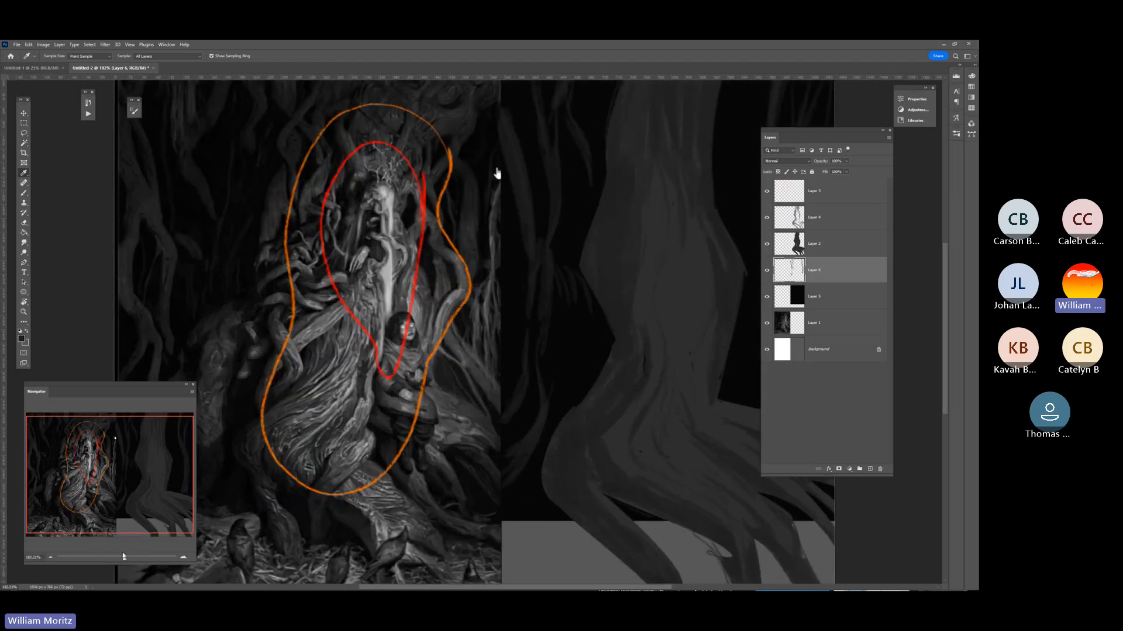
pyautogui.moveTo(99, 488); pyautogui.dragTo(85, 517)
pyautogui.moveTo(124, 560); pyautogui.dragTo(127, 559)
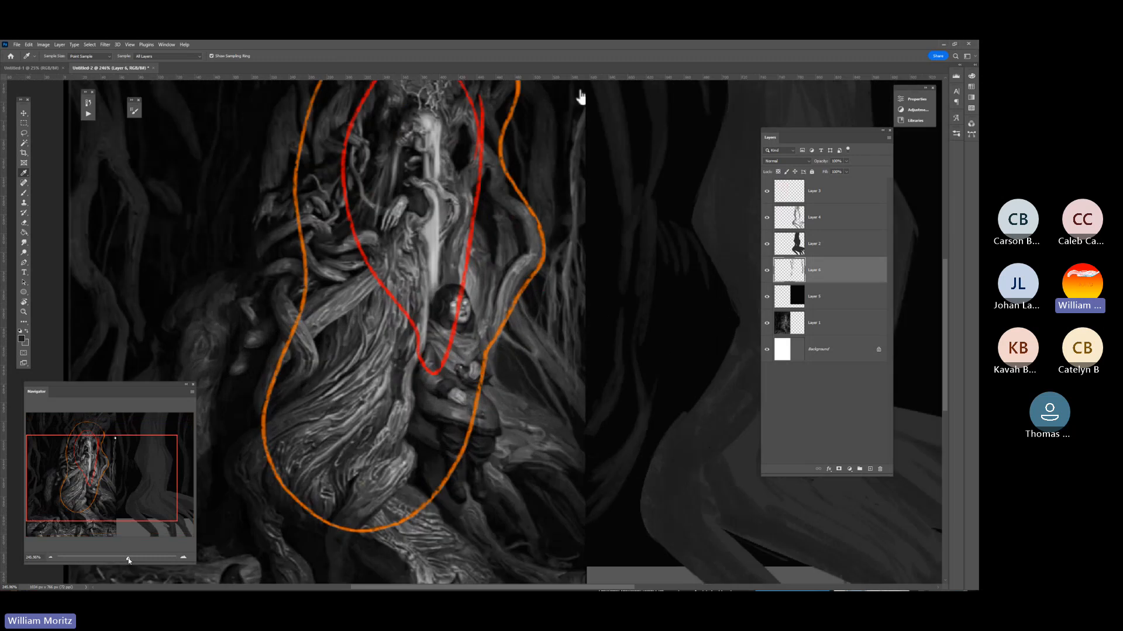
pyautogui.moveTo(108, 477); pyautogui.dragTo(118, 492)
pyautogui.scroll(-3, 324, 539)
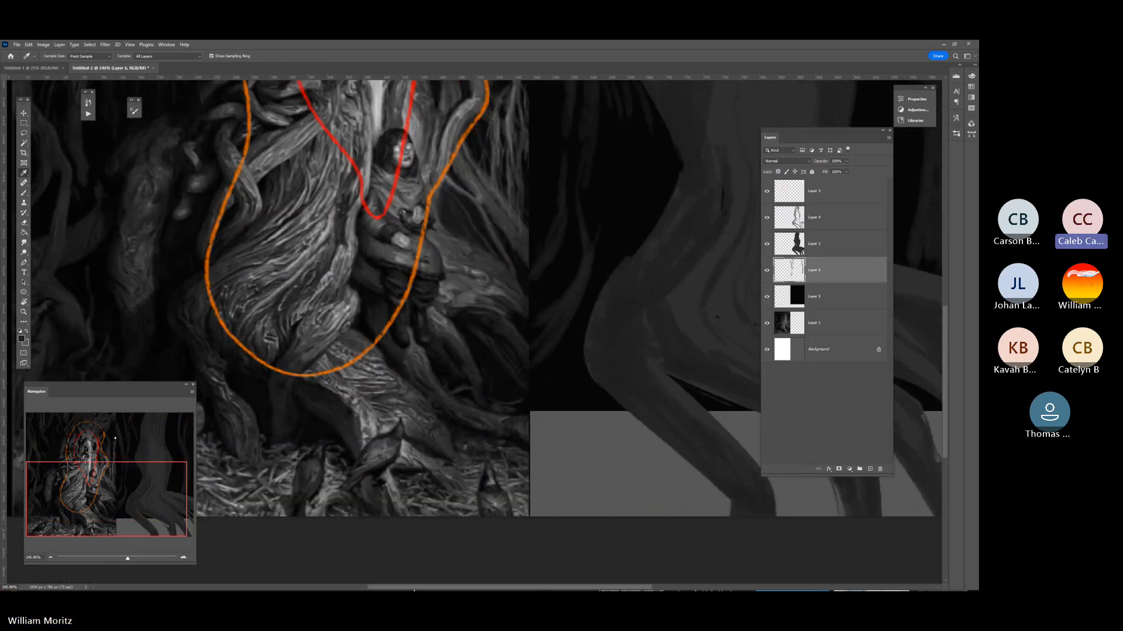
pyautogui.hscroll(-5, 349, 579)
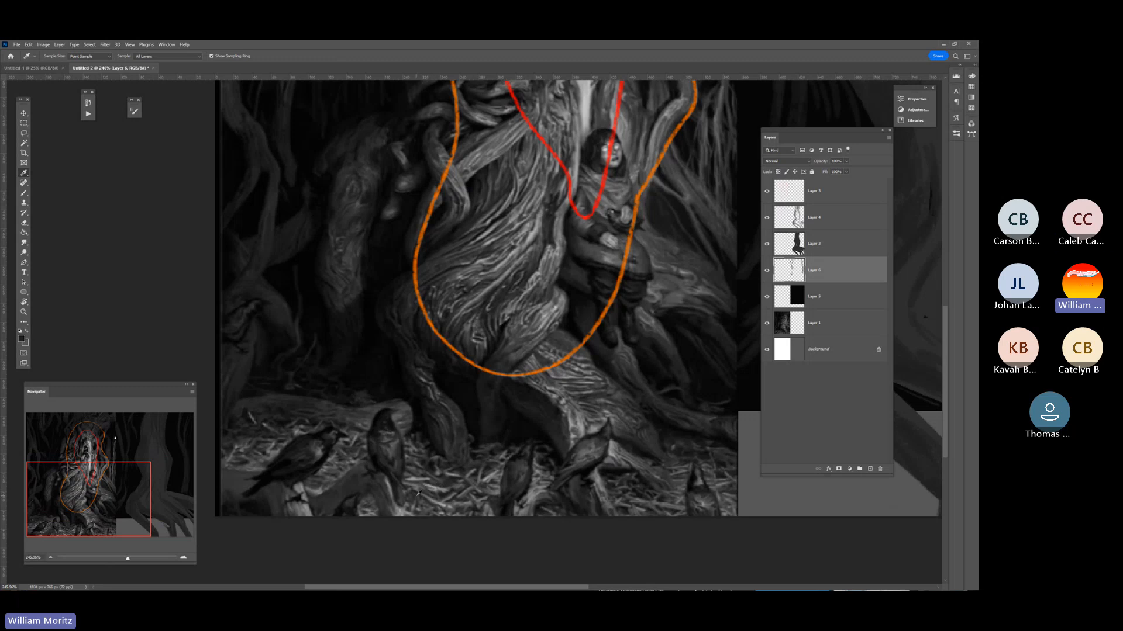
pyautogui.click(418, 494)
# Add a new layer directly above the black background fill, beneath the background trees.
pyautogui.click(23, 322)
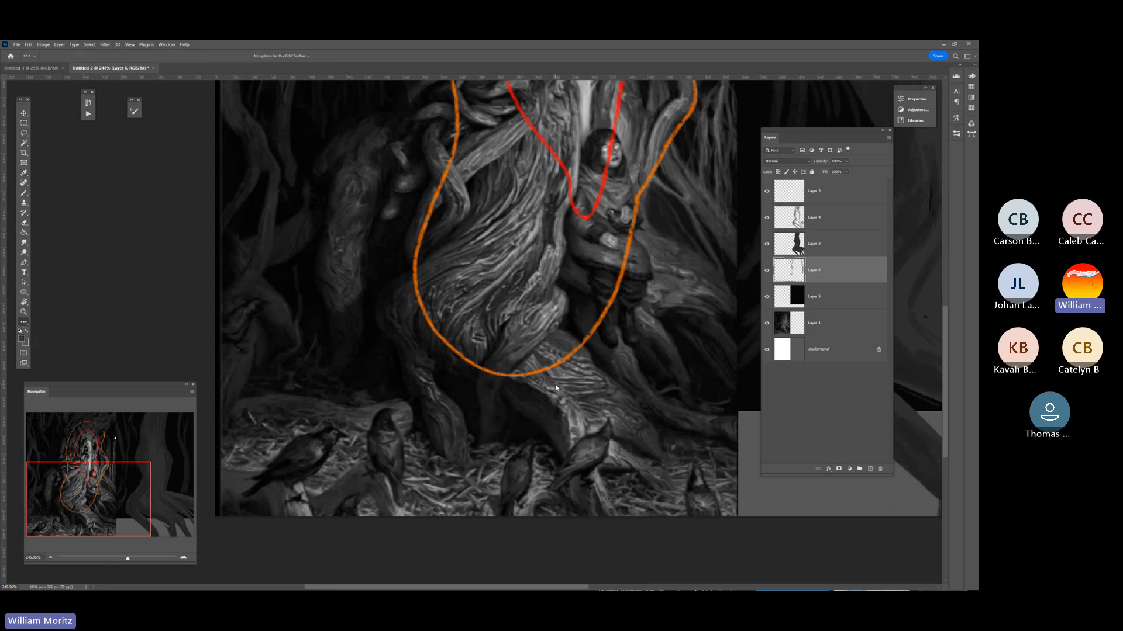
pyautogui.click(24, 312)
pyautogui.scroll(-3, 537, 361)
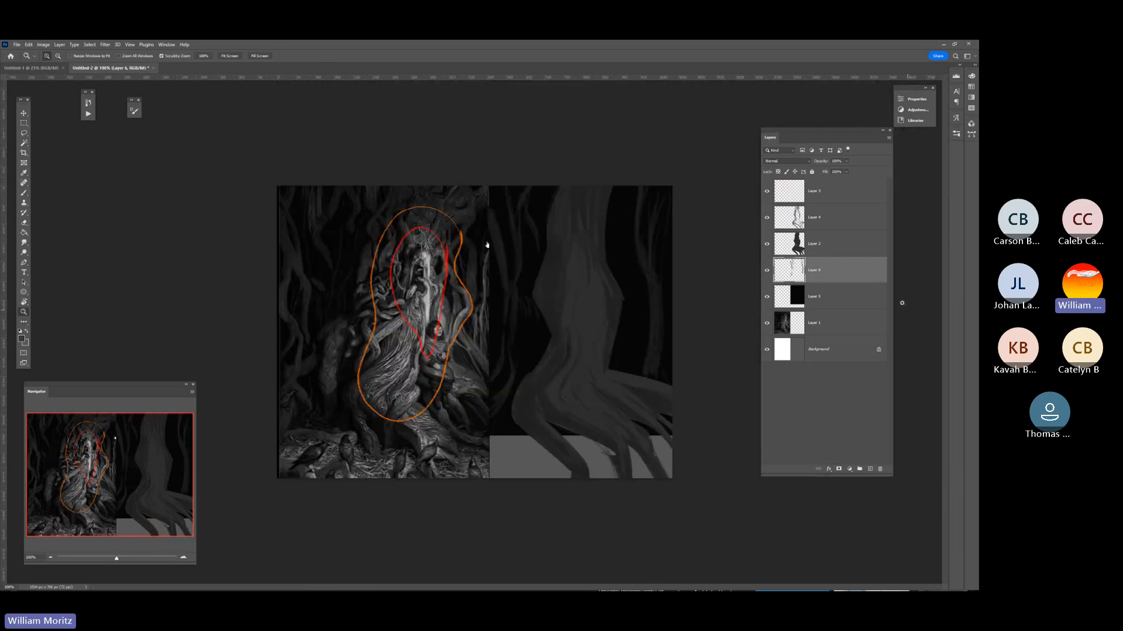
pyautogui.click(842, 292)
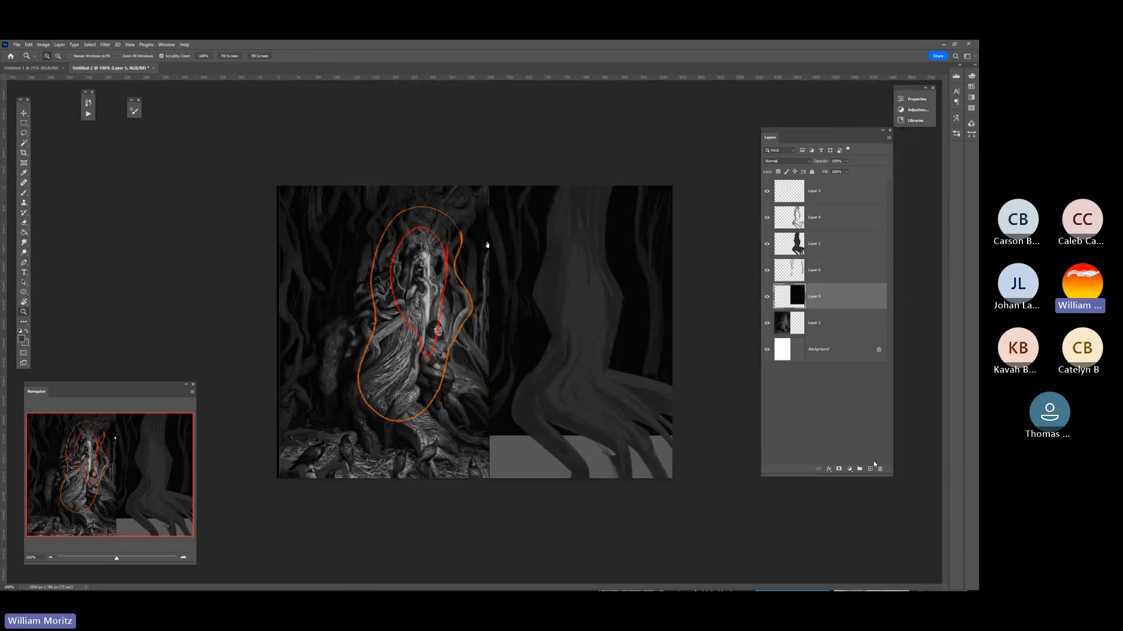
pyautogui.click(870, 470)
# Brush the sampled ground tone across the unpainted strip around the lower roots, adjusting the brush size to fit.
pyautogui.press('b')
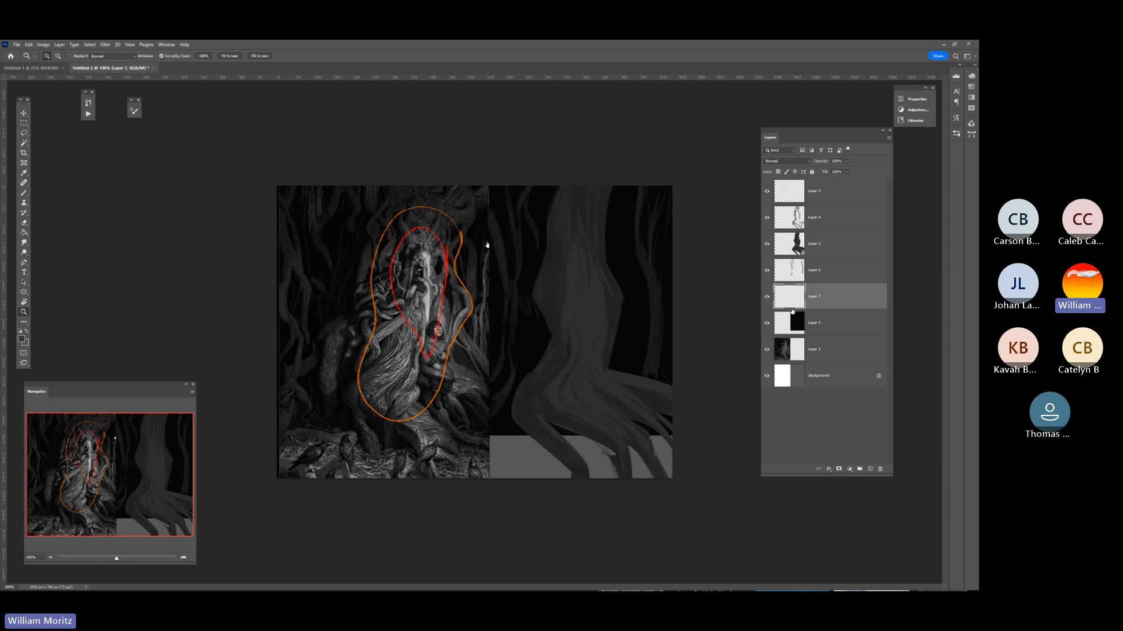
pyautogui.press(']')
pyautogui.press(']')
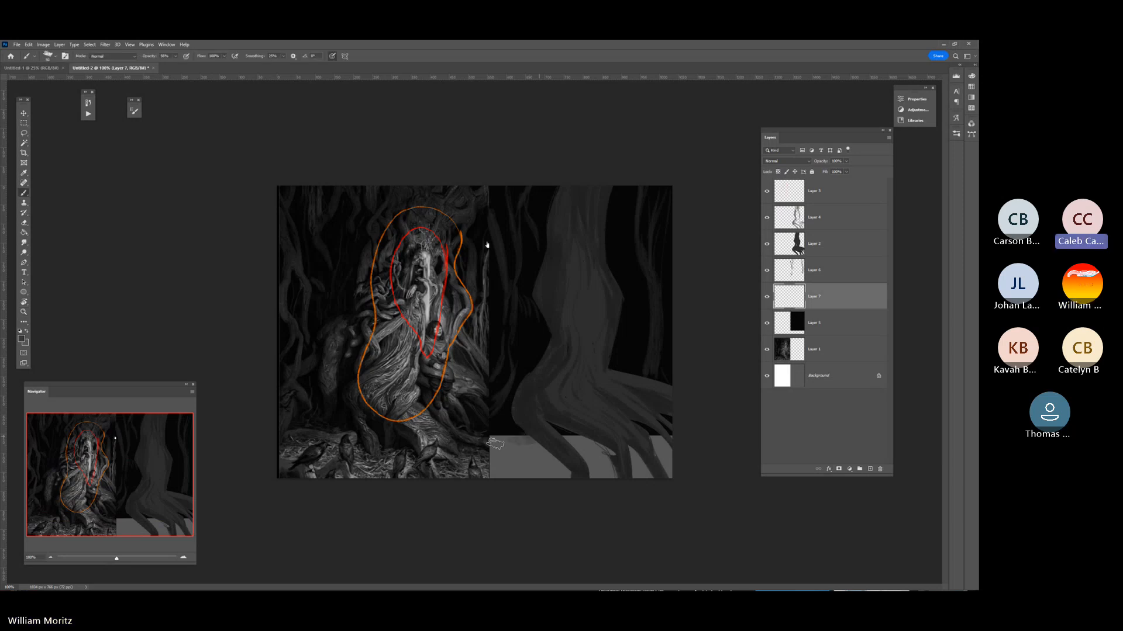
pyautogui.moveTo(532, 439)
pyautogui.mouseDown()
pyautogui.moveTo(492, 438)
pyautogui.moveTo(513, 432)
pyautogui.moveTo(495, 439)
pyautogui.moveTo(494, 473)
pyautogui.moveTo(494, 454)
pyautogui.moveTo(512, 446)
pyautogui.moveTo(500, 479)
pyautogui.moveTo(590, 450)
pyautogui.moveTo(613, 469)
pyautogui.moveTo(655, 476)
pyautogui.mouseUp()
pyautogui.press('[')
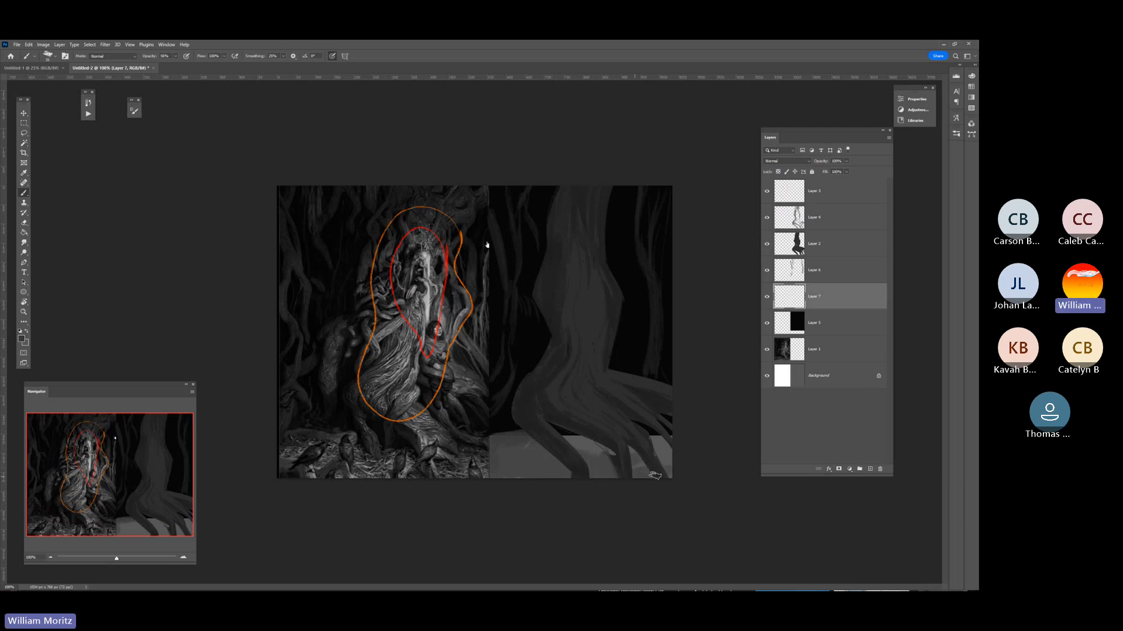
pyautogui.rightClick(668, 438)
# Choose a different brush tip from the presets and even out the ground tone around the roots.
pyautogui.press('e')
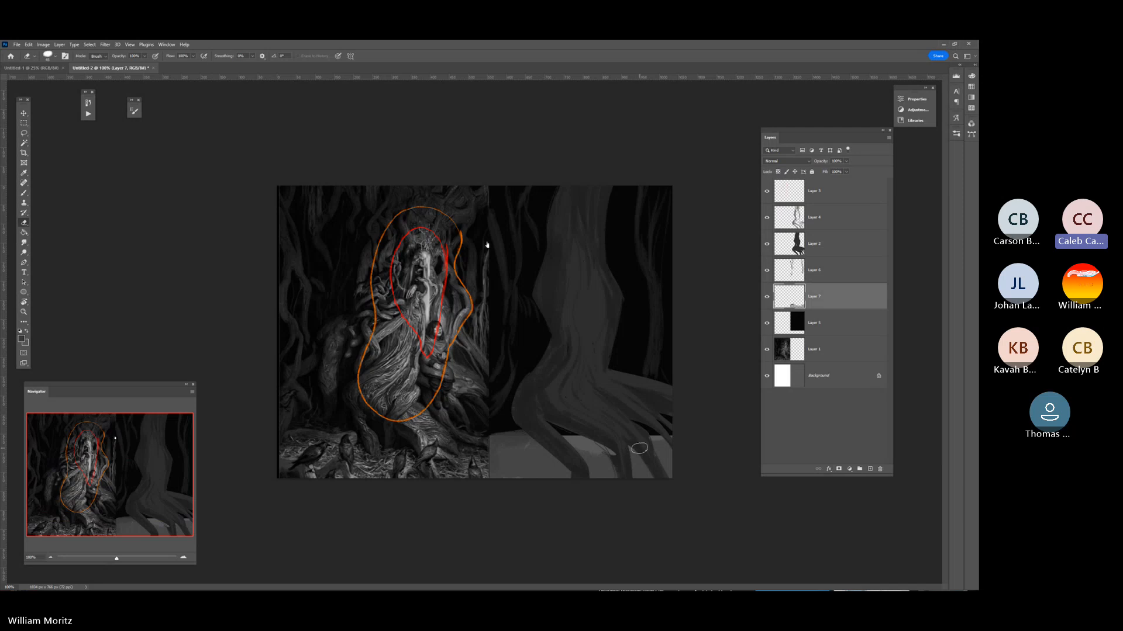
pyautogui.click(50, 56)
pyautogui.moveTo(96, 161); pyautogui.dragTo(100, 130)
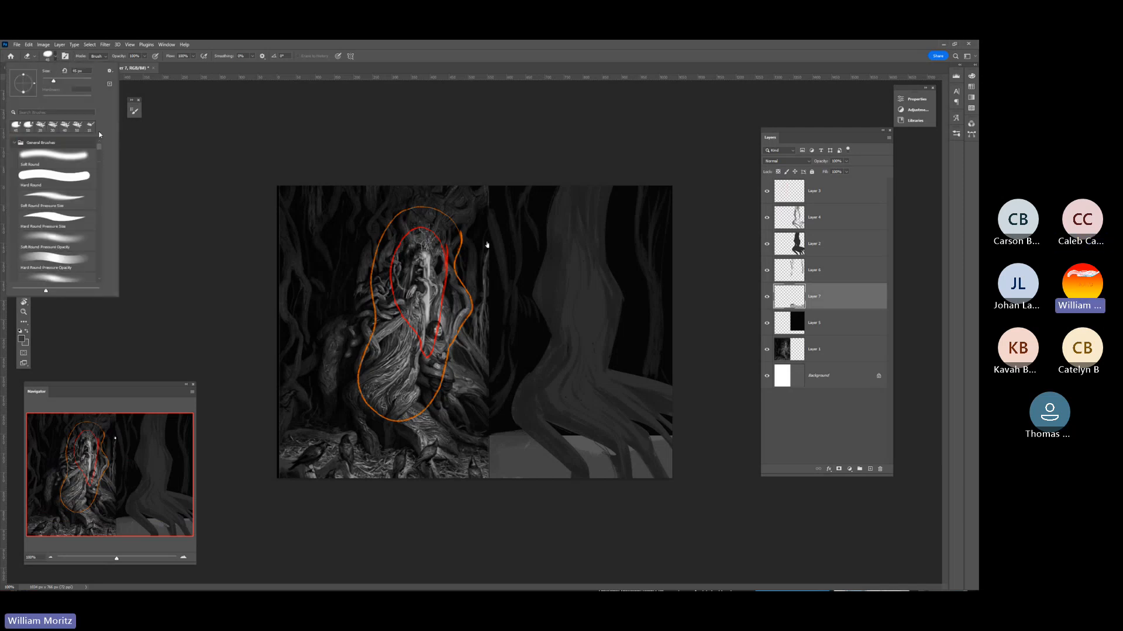
pyautogui.scroll(-5, 54, 248)
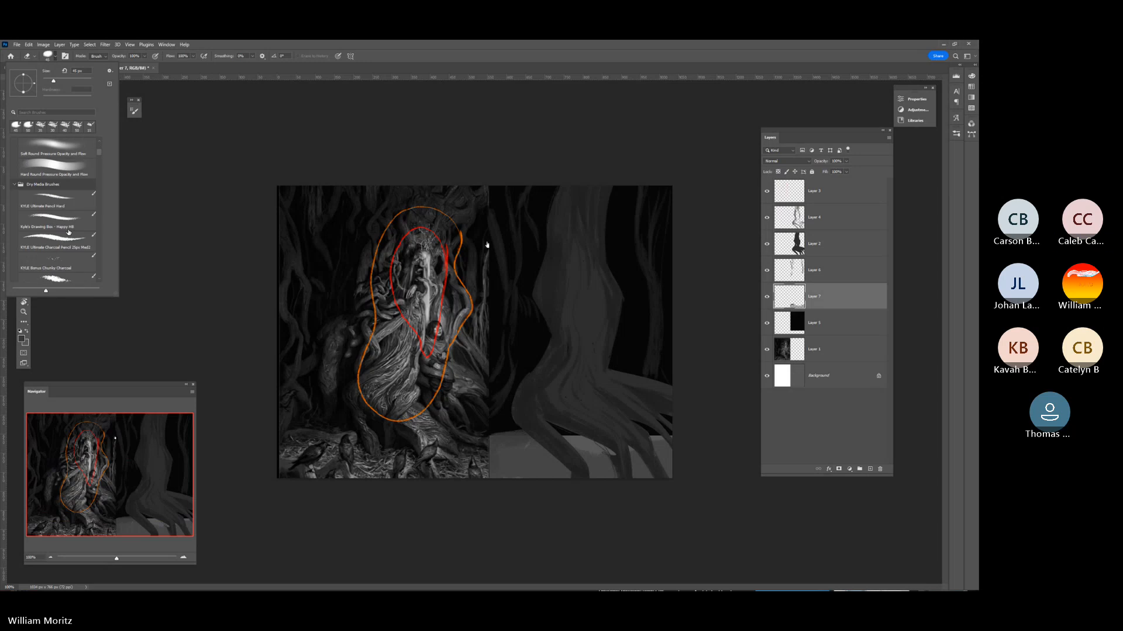
pyautogui.click(56, 221)
pyautogui.click(180, 276)
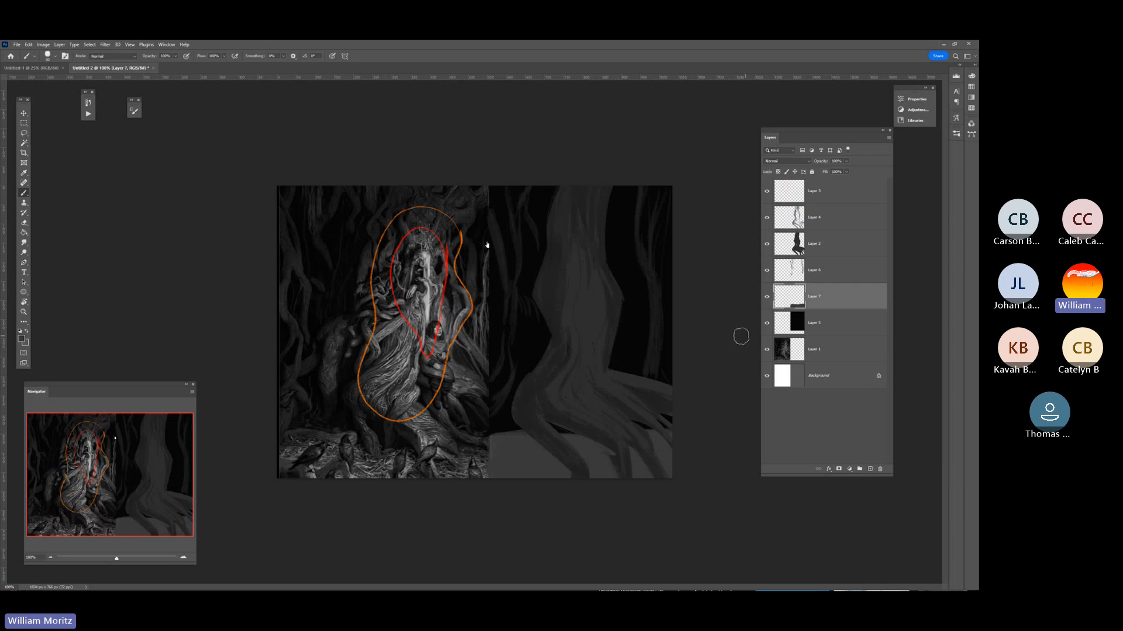
# Compare the trunk with and without its bark shading by toggling the visibility of Layer 4.
pyautogui.click(784, 251)
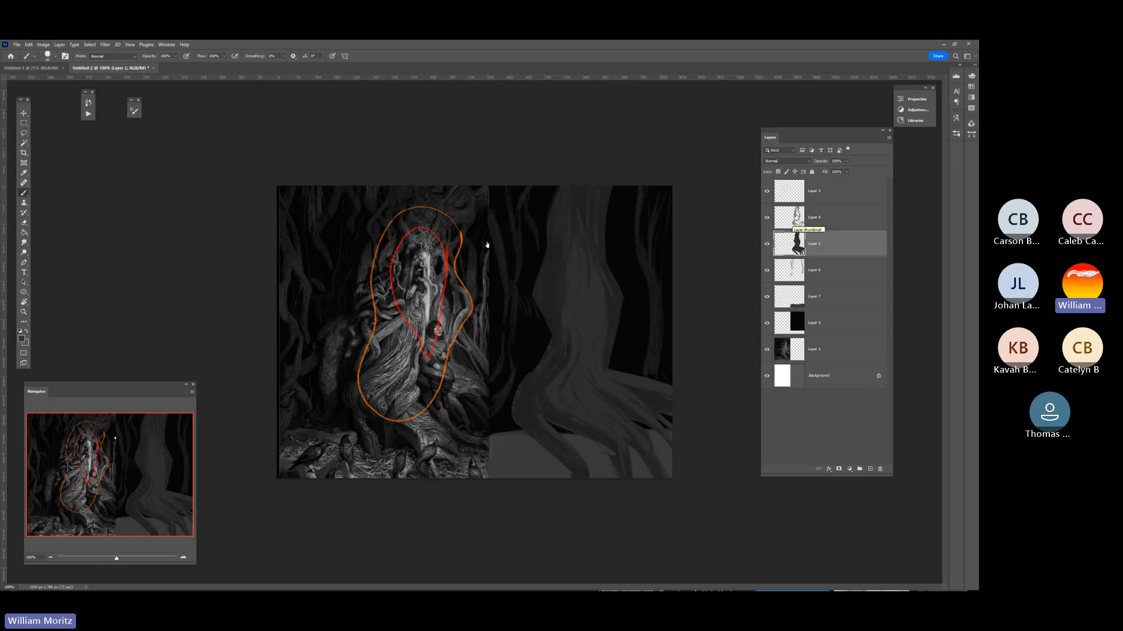
pyautogui.click(793, 218)
pyautogui.click(767, 221)
pyautogui.click(767, 221)
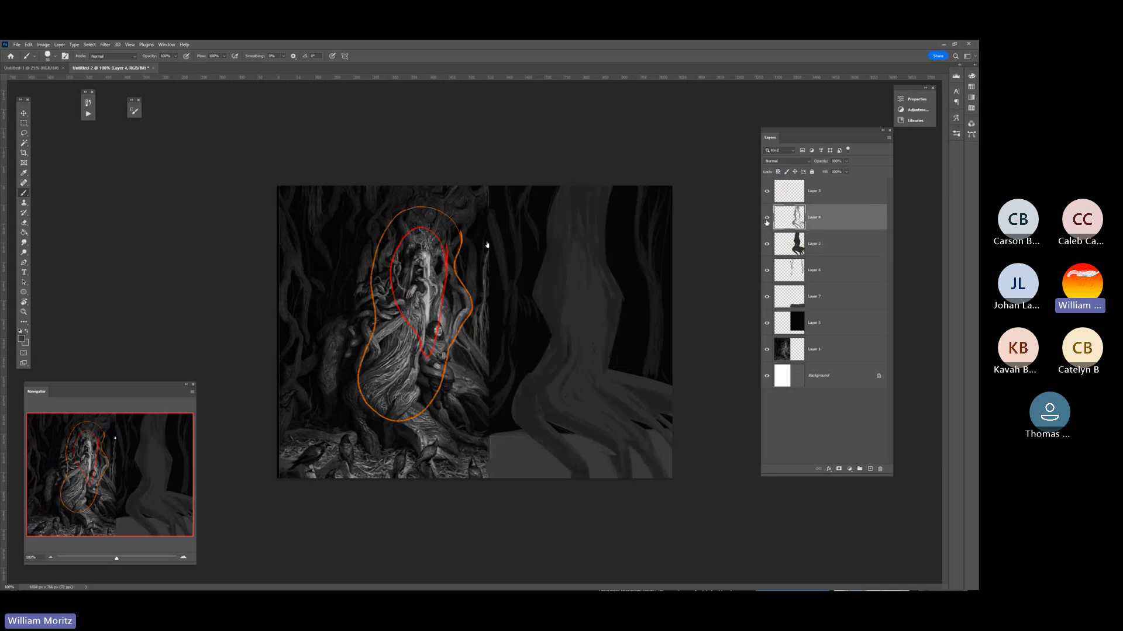
pyautogui.click(767, 221)
pyautogui.click(767, 221)
# Load the trunk silhouette as a selection and sample a dark tone just inside the orange outline's upper left edge.
pyautogui.keyDown('ctrl'); pyautogui.click(787, 248); pyautogui.keyUp('ctrl')
pyautogui.press('i')
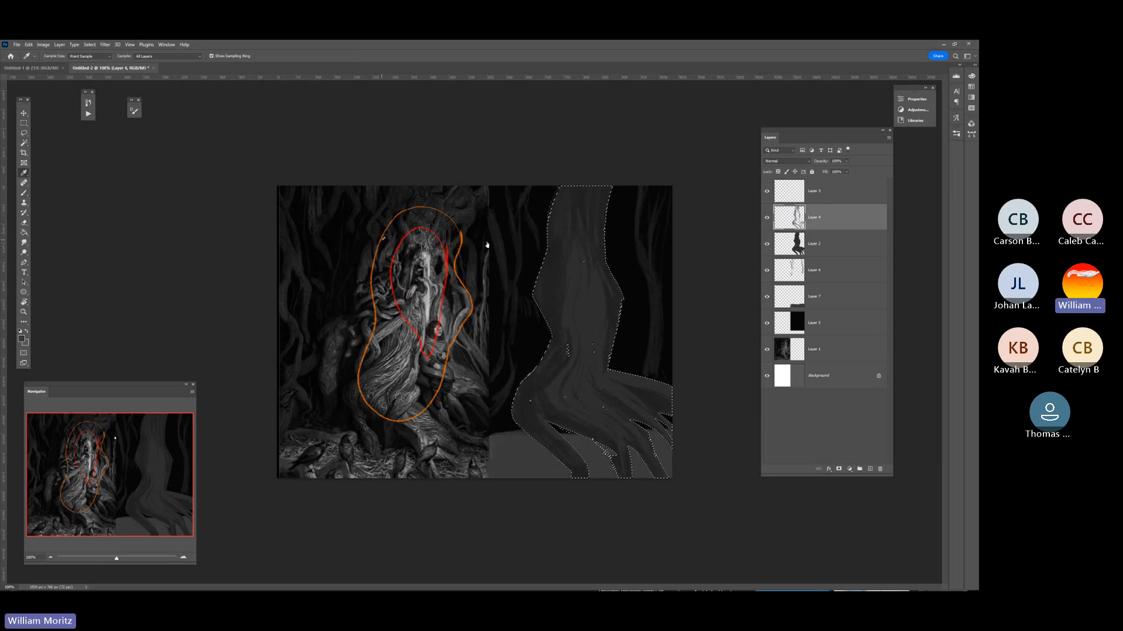
pyautogui.click(386, 240)
pyautogui.press('b')
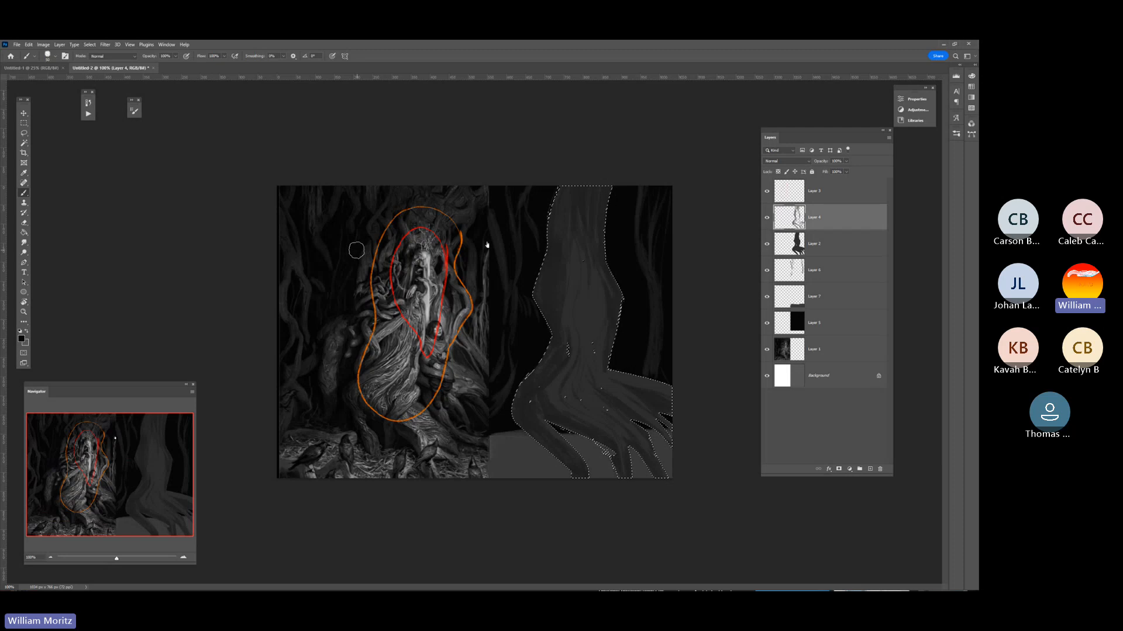
# Lower the brush opacity to 17% and add a new layer above the bark shading.
pyautogui.click(175, 56)
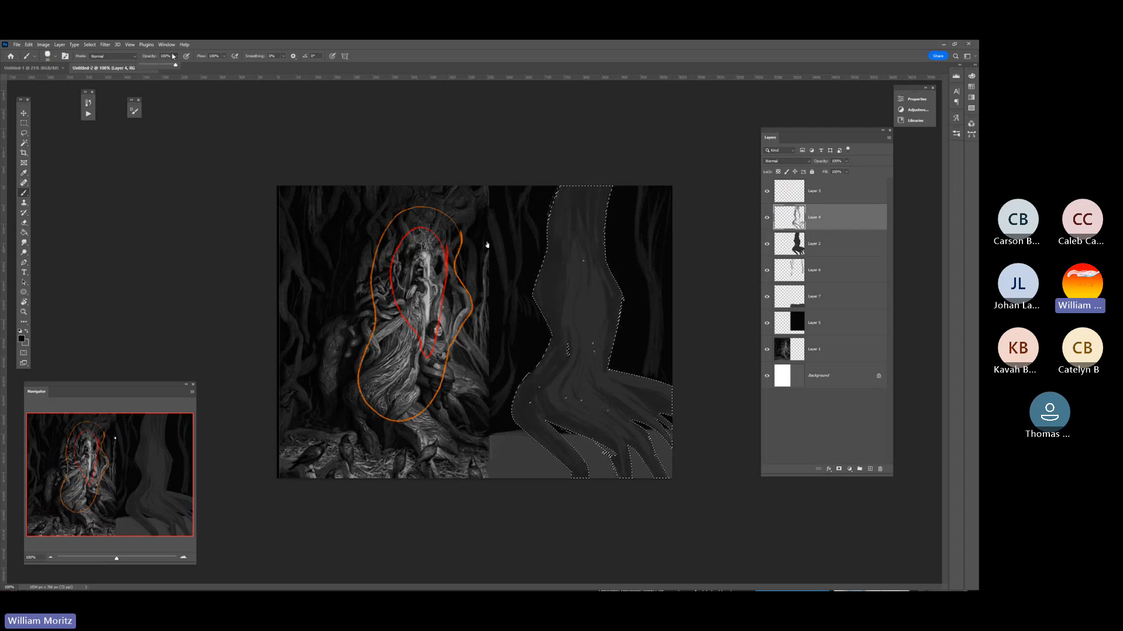
pyautogui.moveTo(157, 66); pyautogui.dragTo(149, 65)
pyautogui.hotkey('ctrl', 'shift', 'alt', 'n')
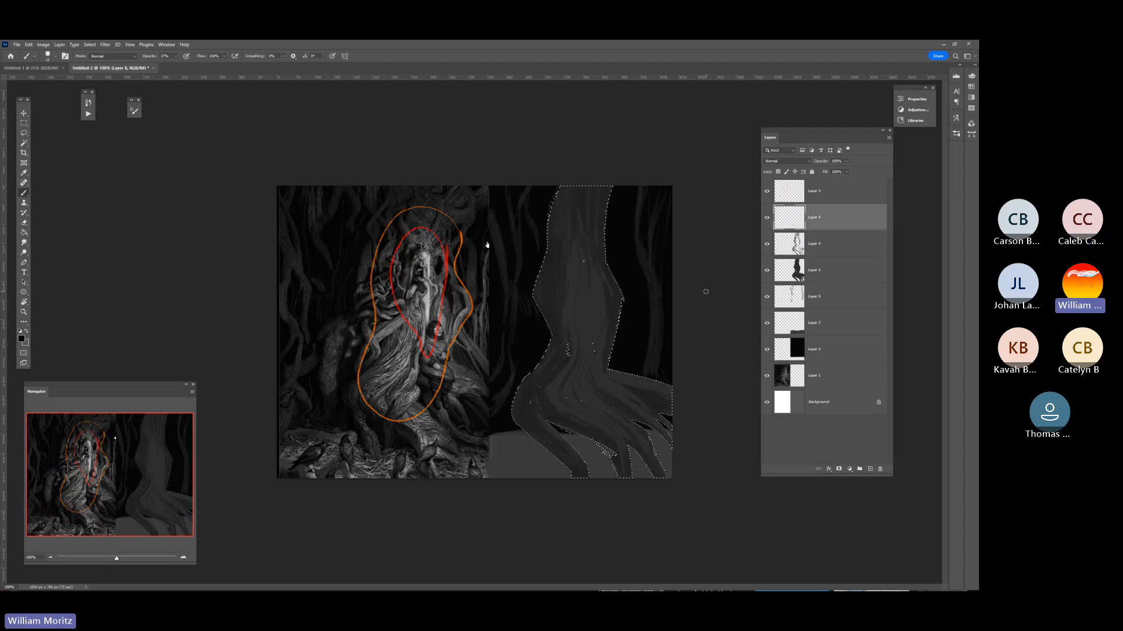
# Check what the silhouette and bark shading layers each contribute by hiding and showing them in turn.
pyautogui.click(767, 270)
pyautogui.click(767, 270)
pyautogui.click(767, 245)
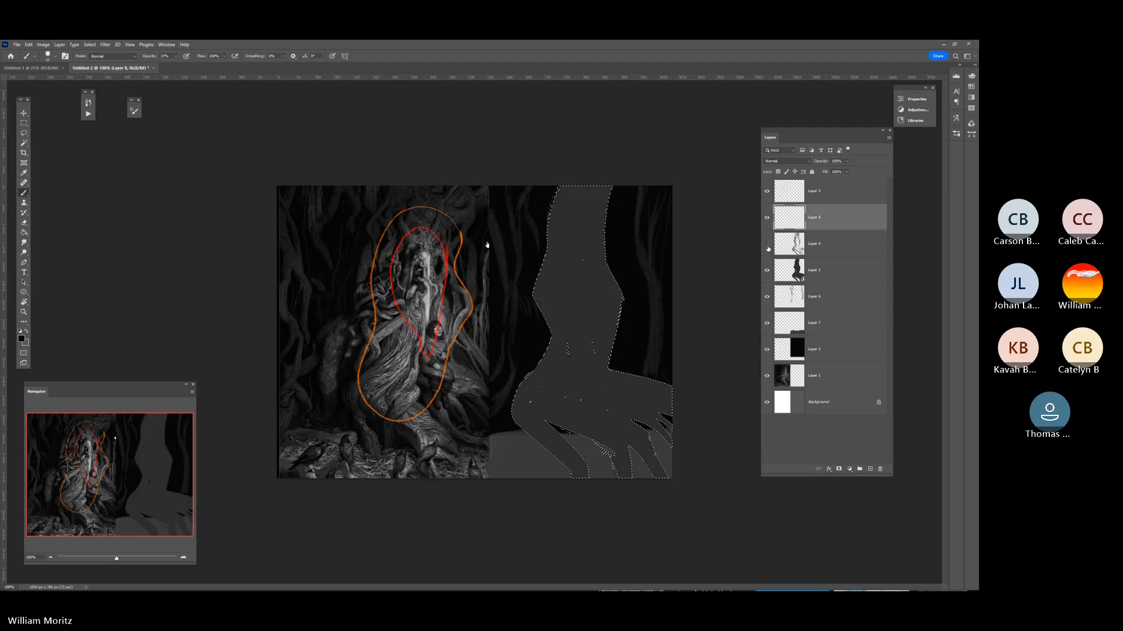
pyautogui.click(767, 245)
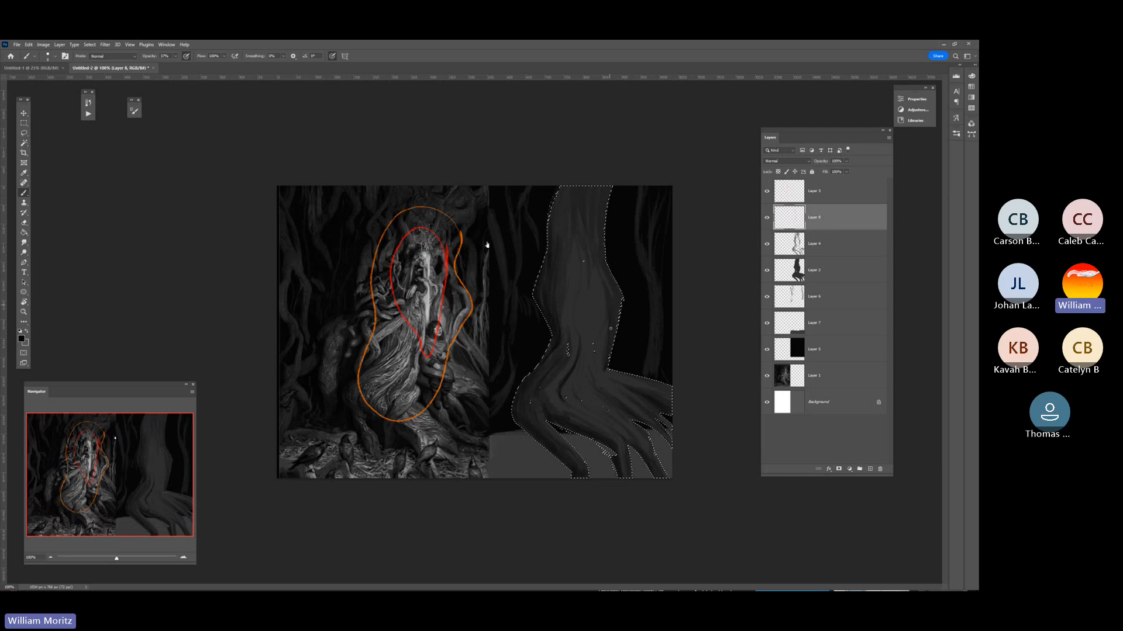
# Deepen the bark grooves along the selected trunk with translucent dark brush strokes, and clear the selection.
pyautogui.moveTo(615, 328); pyautogui.dragTo(608, 280)
pyautogui.press(']')
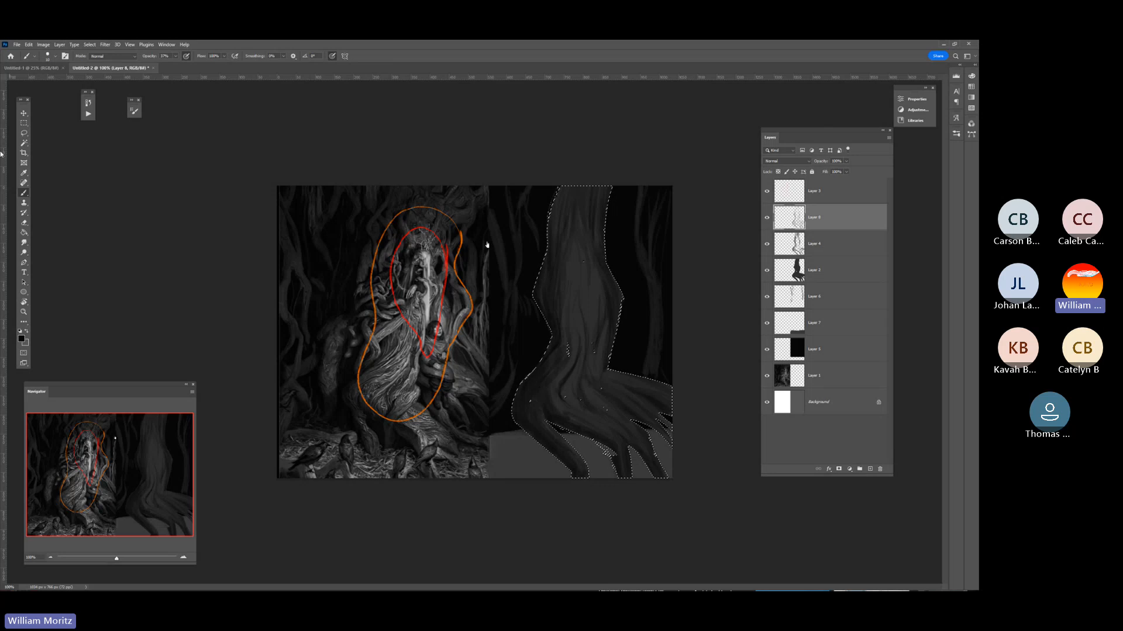
pyautogui.click(24, 124)
pyautogui.click(121, 209)
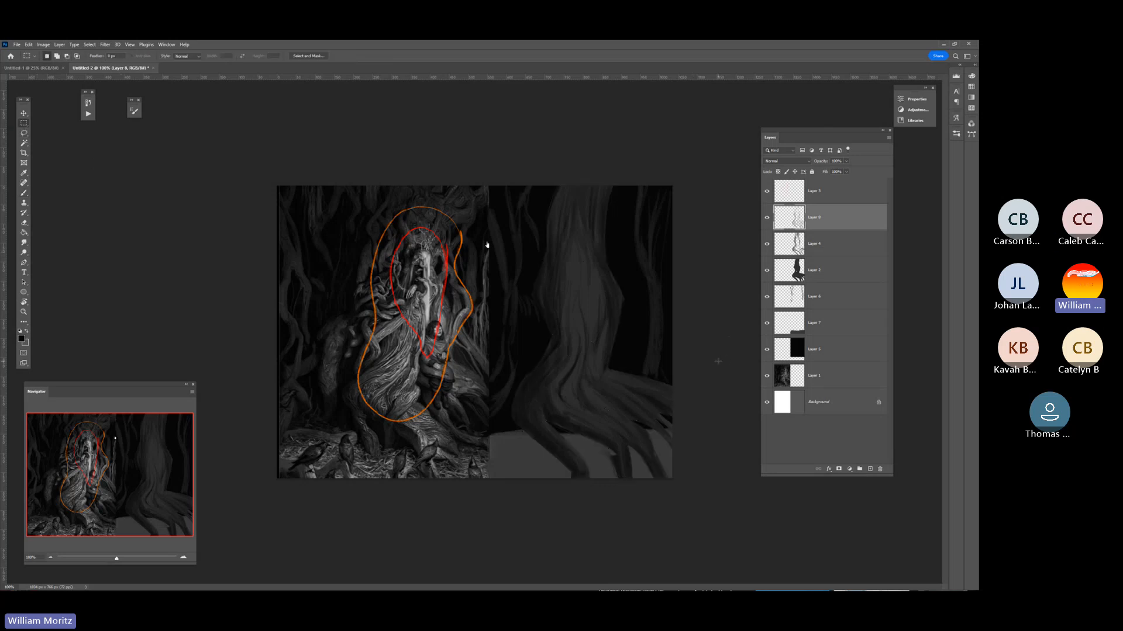
# Make the ground layer, Layer 7, active and load its shape as a selection.
pyautogui.press('v')
pyautogui.rightClick(515, 466)
pyautogui.click(542, 470)
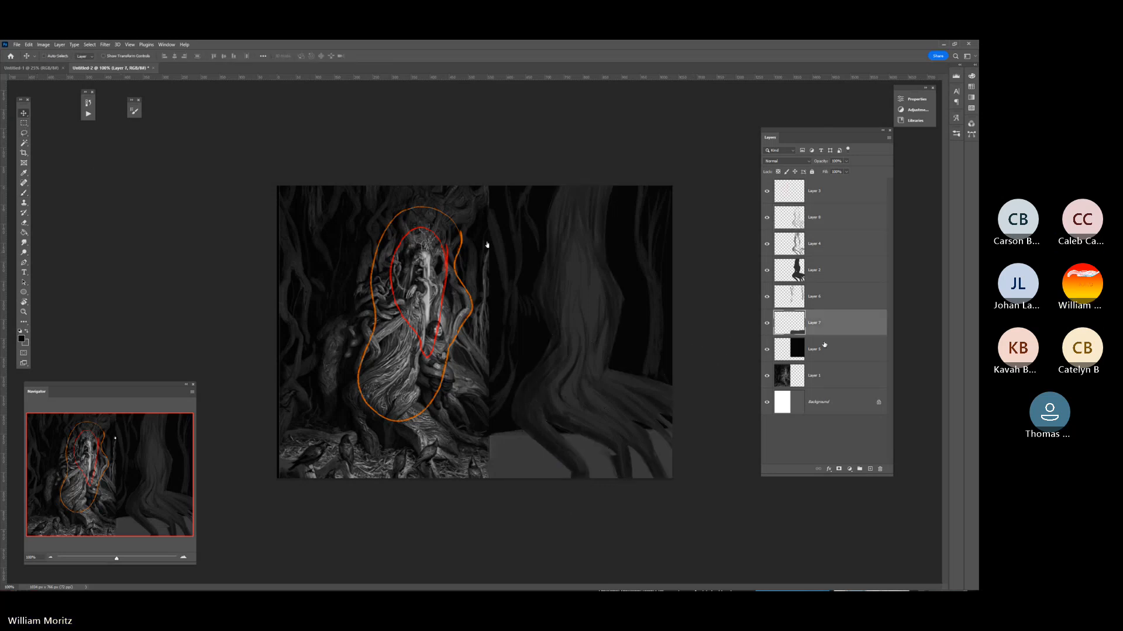
pyautogui.keyDown('ctrl'); pyautogui.click(785, 325); pyautogui.keyUp('ctrl')
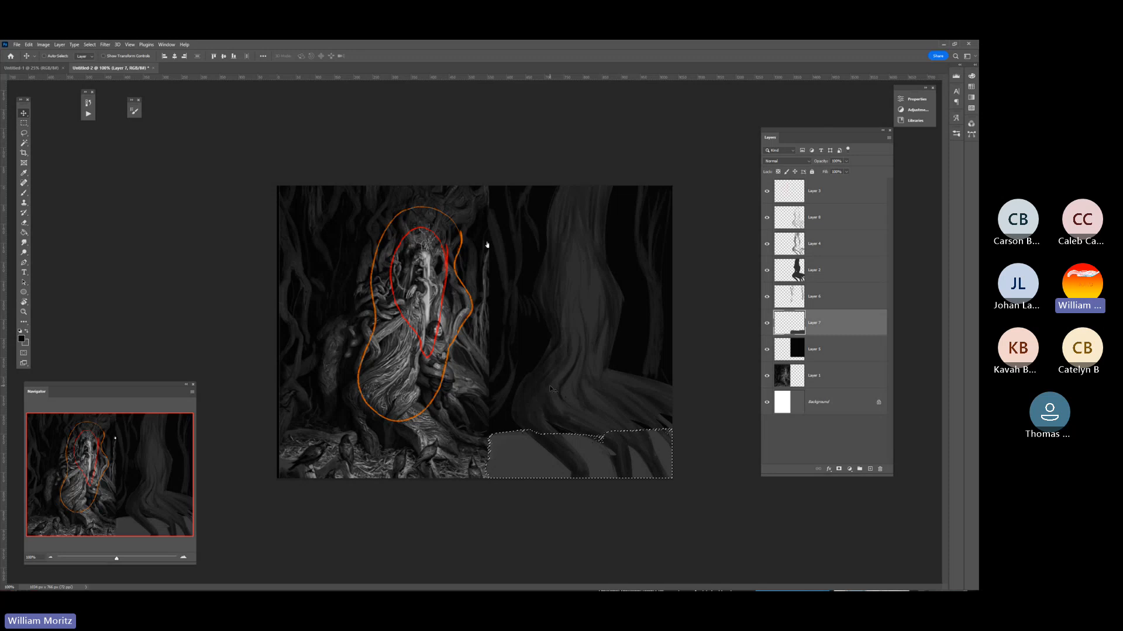
# Sample a dark grey from the straw-covered ground at the base of the reference painting.
pyautogui.click(23, 312)
pyautogui.click(380, 472)
pyautogui.doubleClick(380, 473)
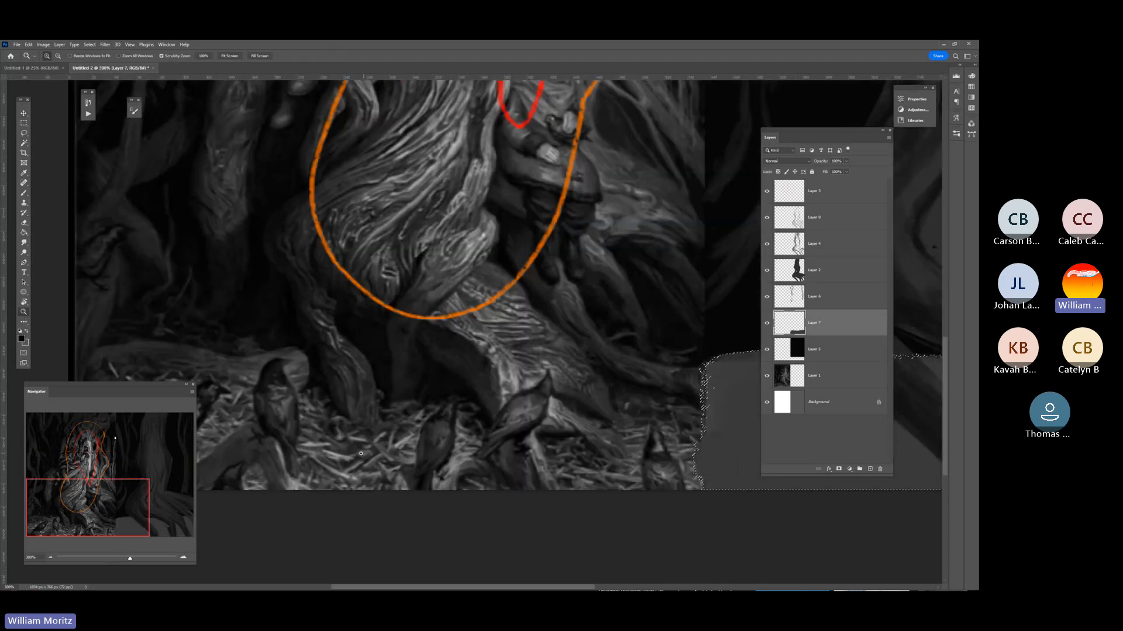
pyautogui.press('i')
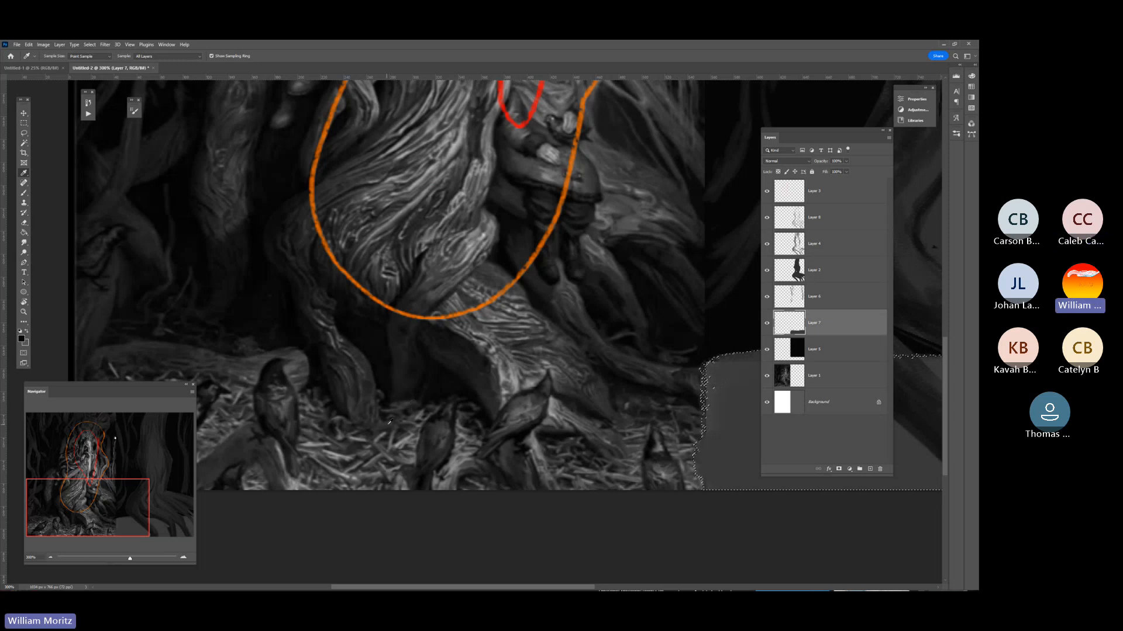
pyautogui.press('z')
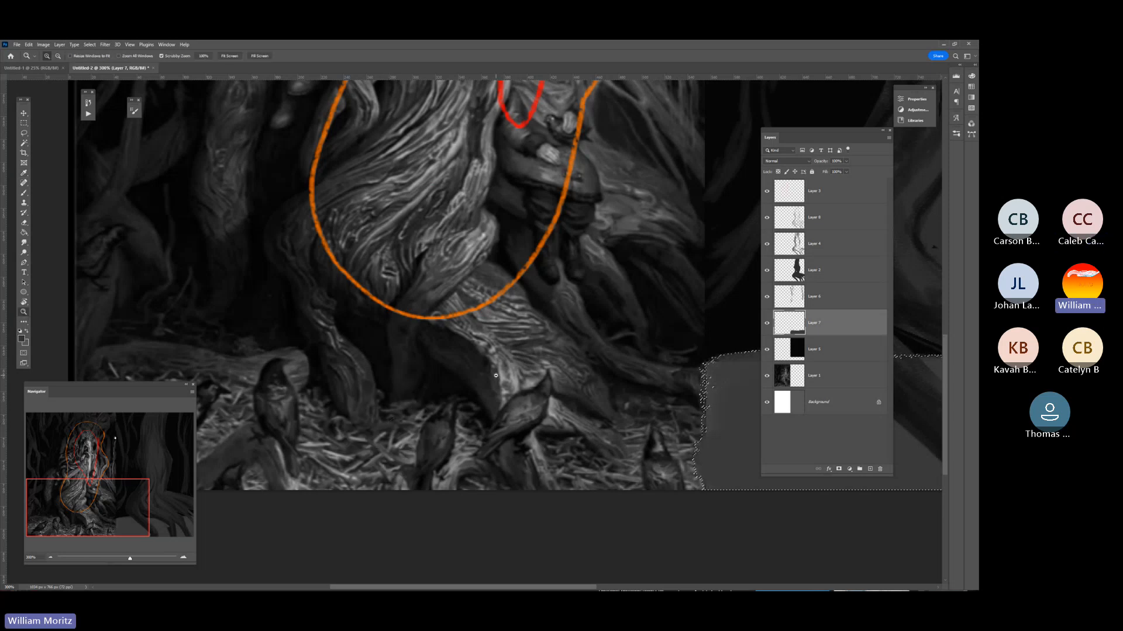
pyautogui.hotkey('ctrl', '1')
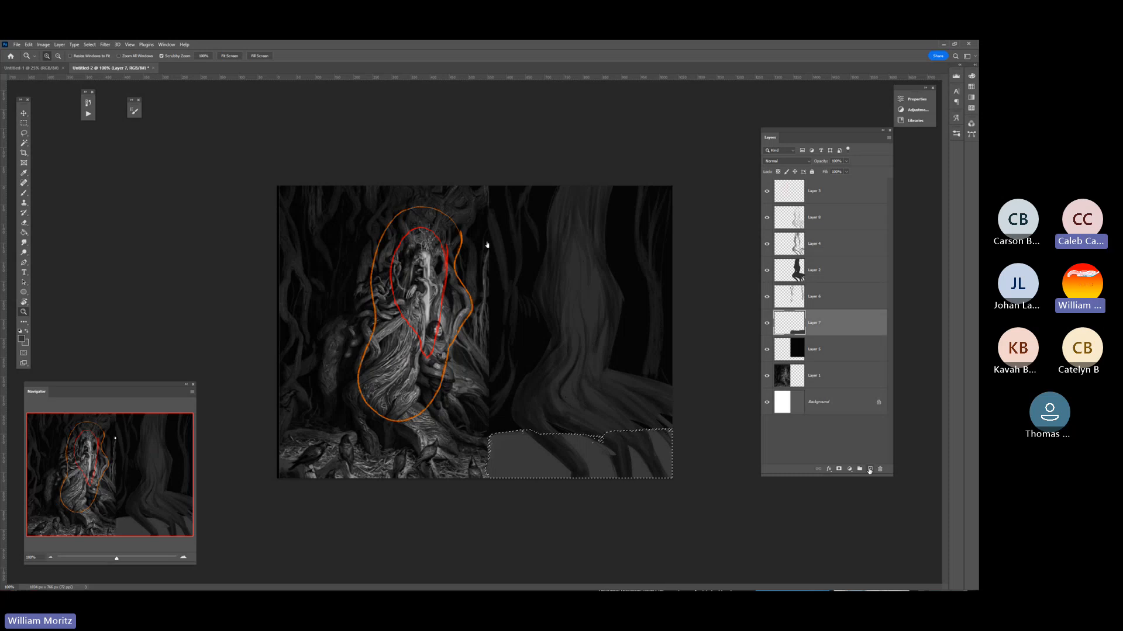
# Add a new layer above the ground and shade the selected ground with the brush at 100% opacity.
pyautogui.click(869, 469)
pyautogui.click(633, 461)
pyautogui.press('b')
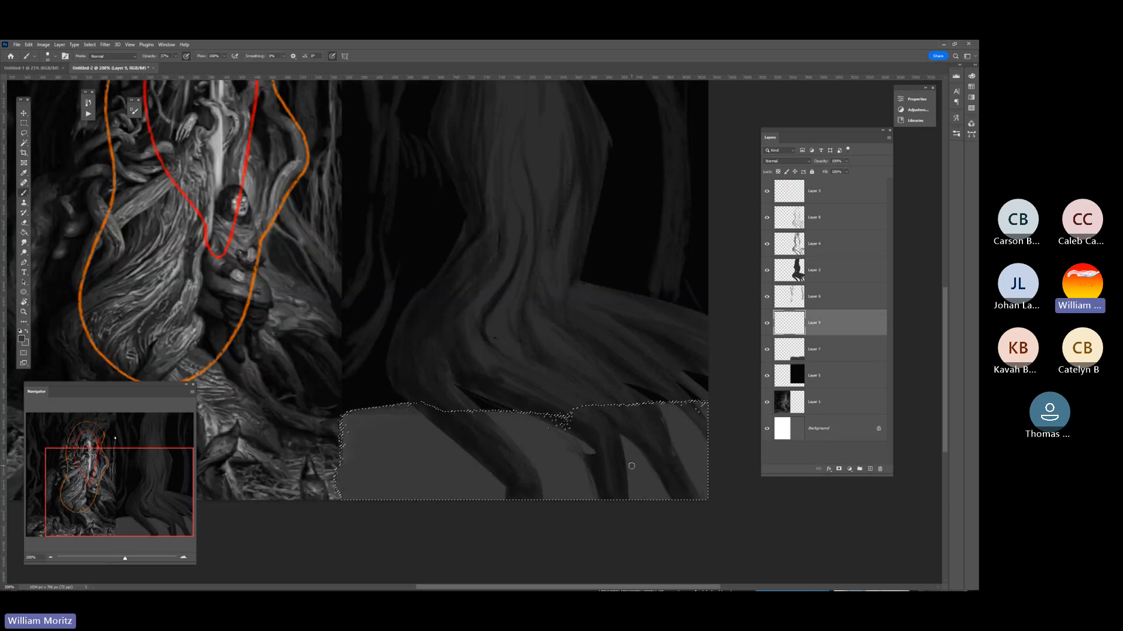
pyautogui.scroll(-1, 361, 428)
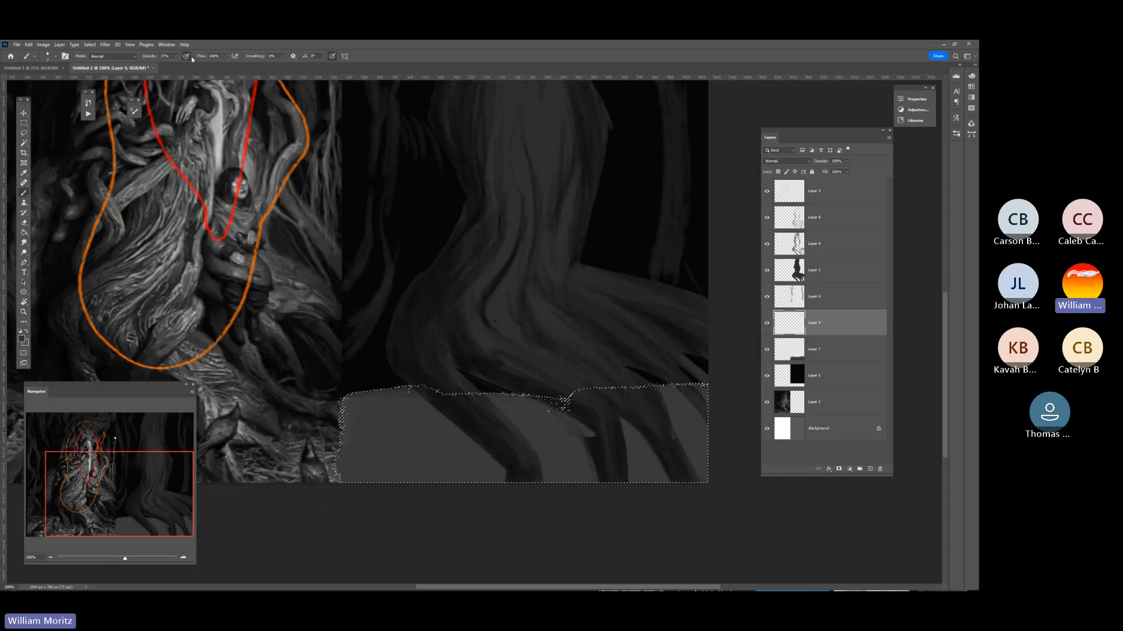
pyautogui.click(176, 56)
pyautogui.moveTo(176, 66); pyautogui.dragTo(218, 62)
pyautogui.click(396, 531)
# Switch to the Scribble brush and work dark tone into the ground on Layer 9.
pyautogui.click(50, 56)
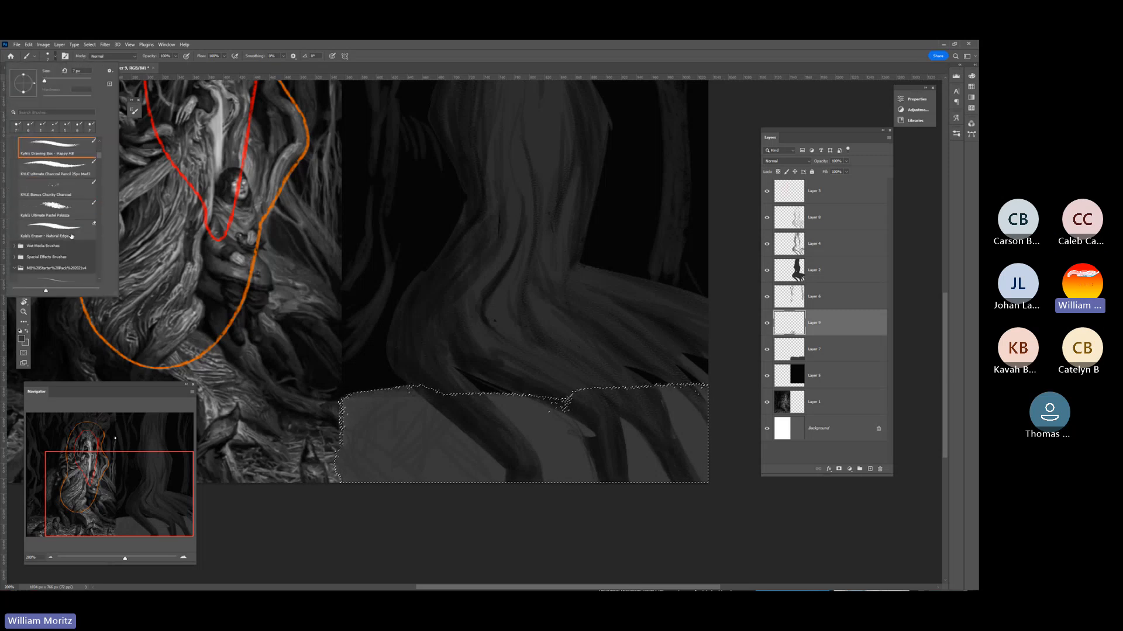
pyautogui.scroll(-6, 71, 236)
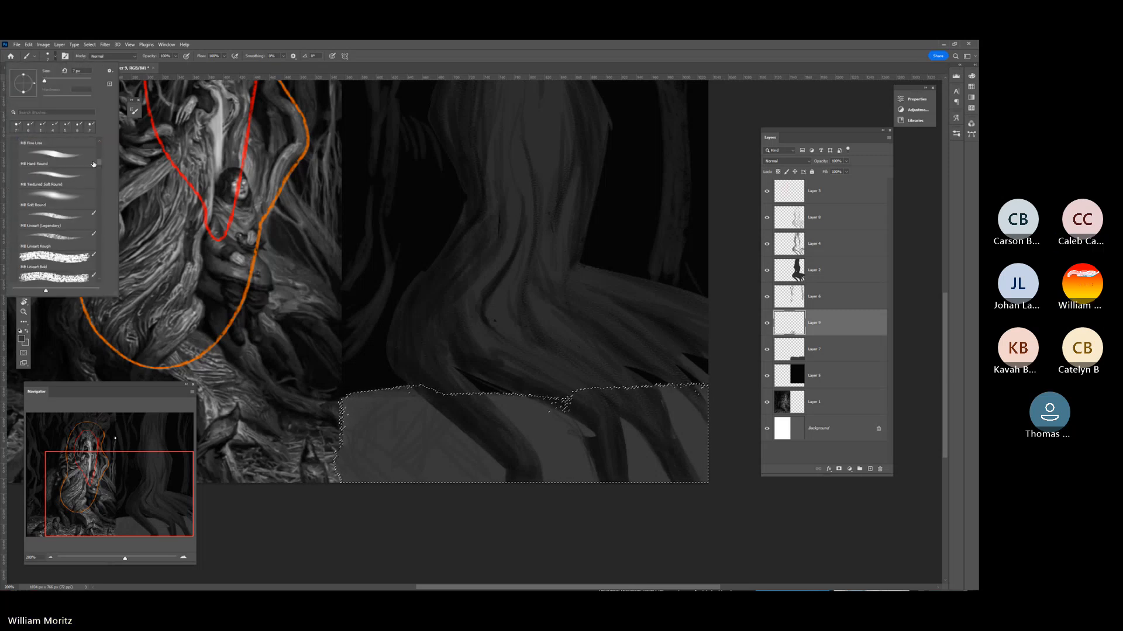
pyautogui.scroll(-6, 93, 164)
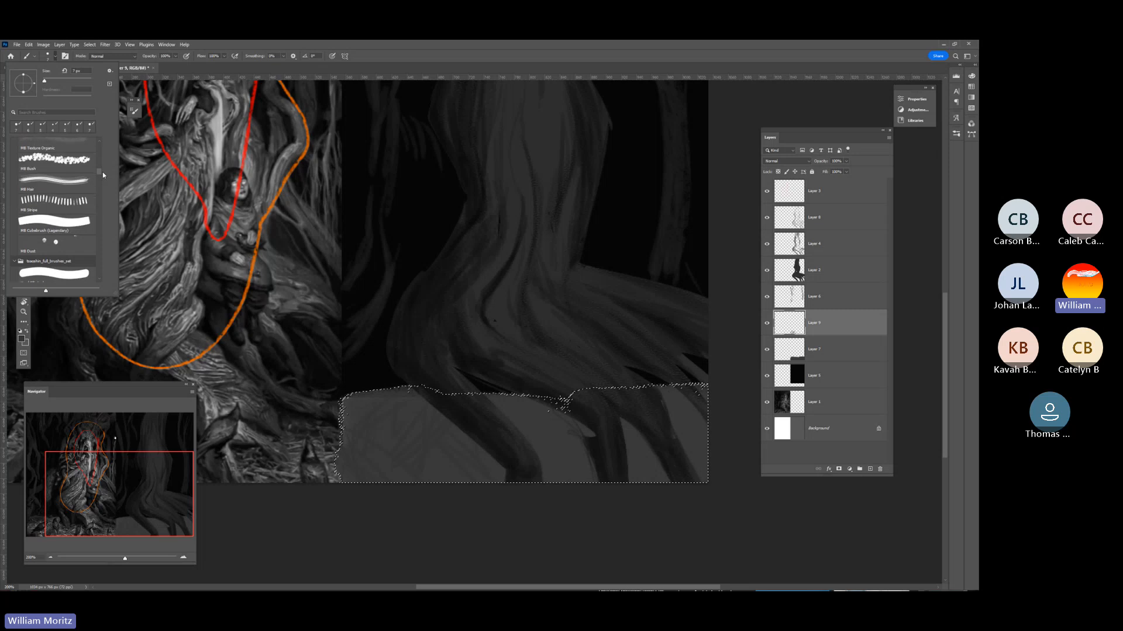
pyautogui.scroll(-5, 67, 248)
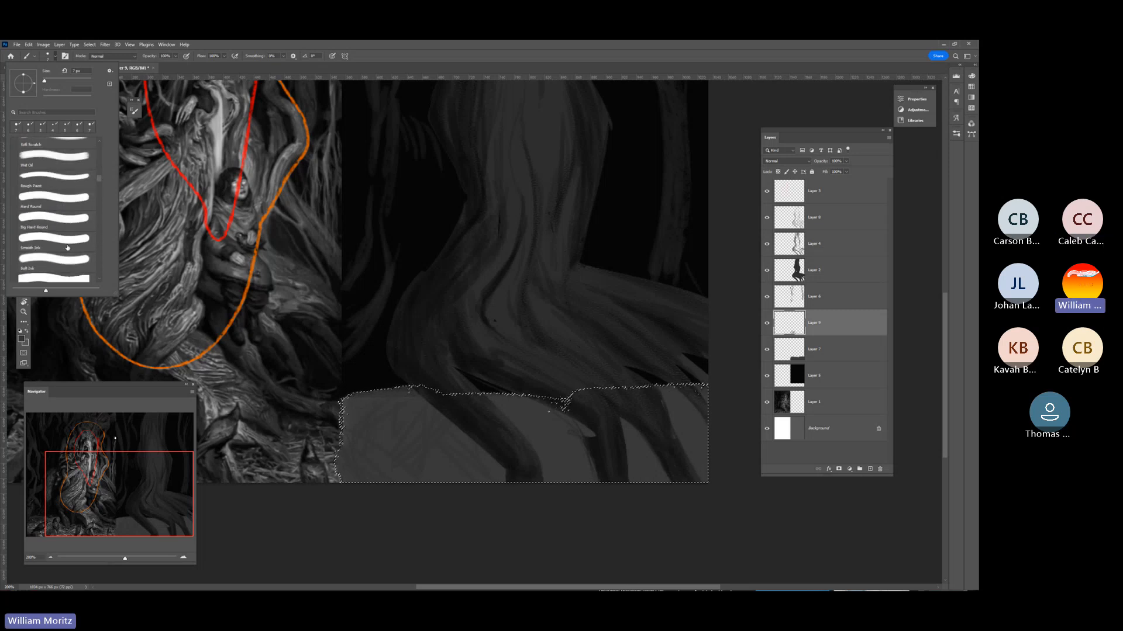
pyautogui.scroll(-6, 67, 248)
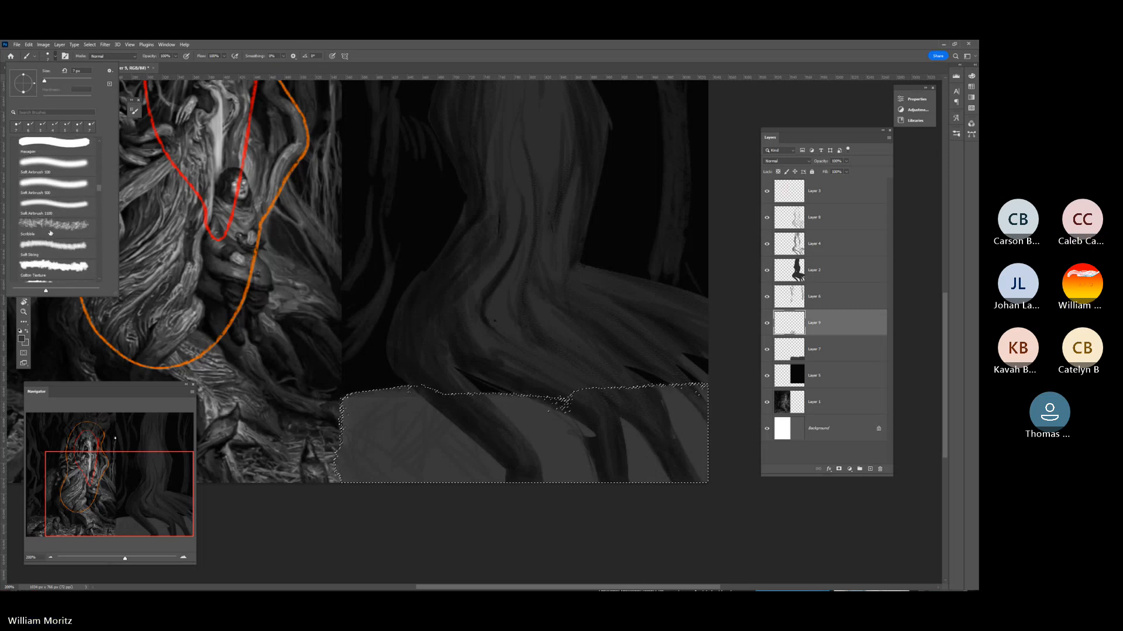
pyautogui.click(50, 233)
pyautogui.click(433, 539)
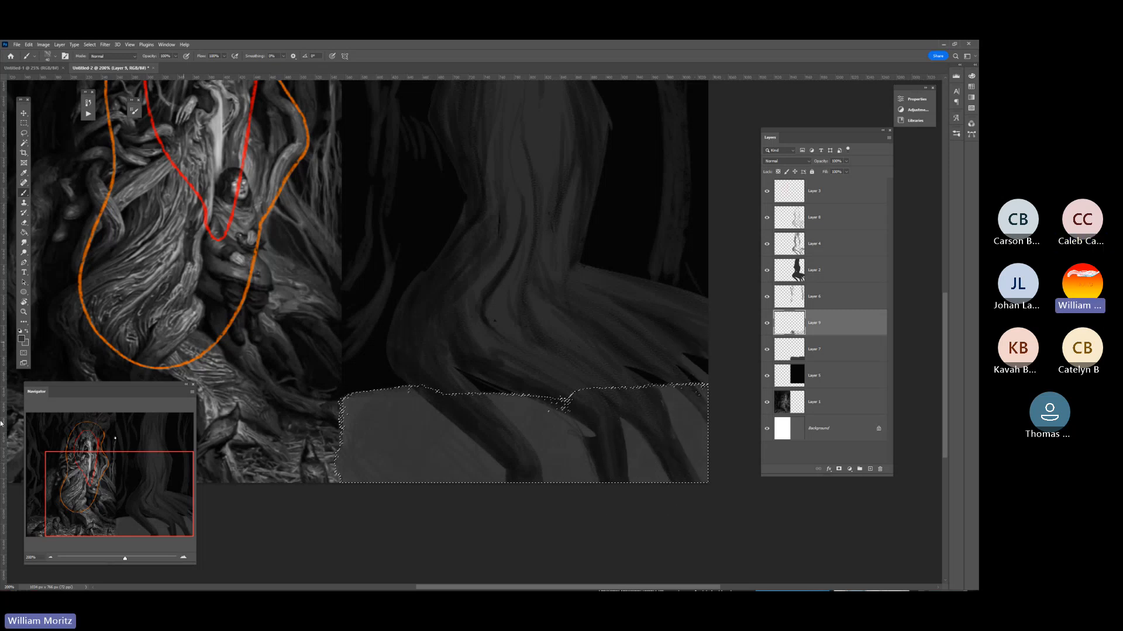
# Pick a near-black foreground colour, add another layer above the ground shading, and try a scribble mark beside the root.
pyautogui.click(22, 339)
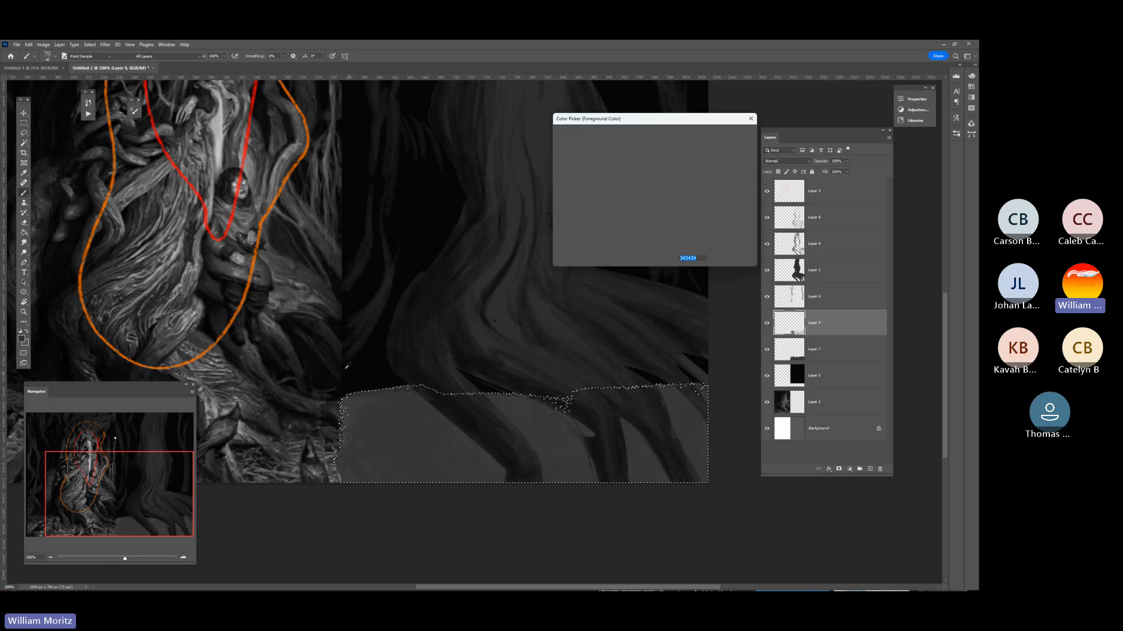
pyautogui.click(731, 134)
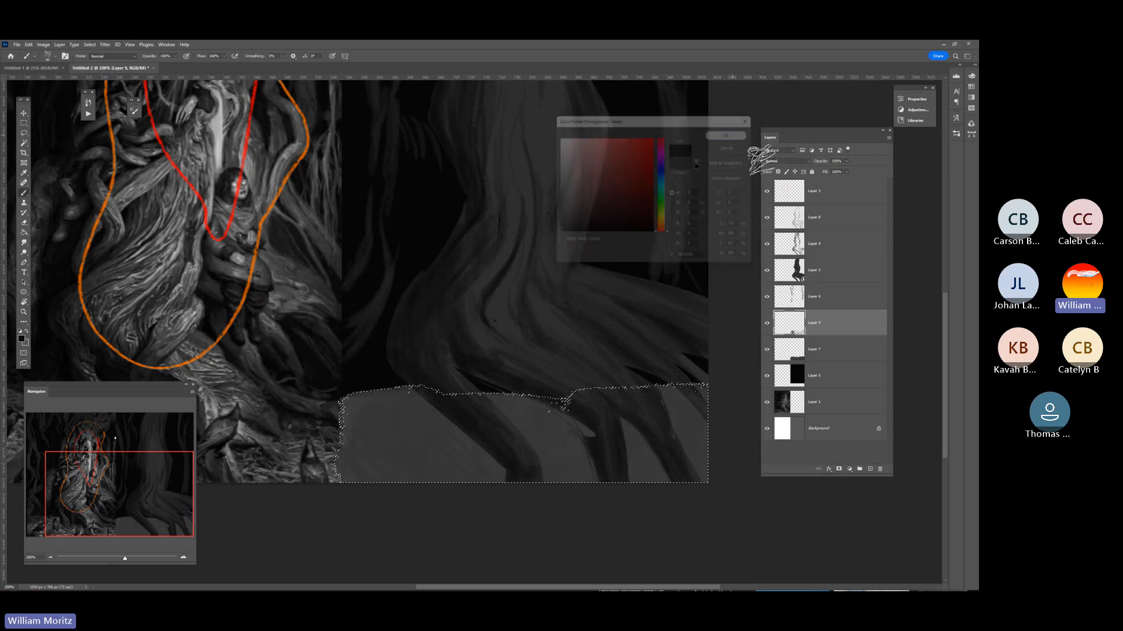
pyautogui.click(869, 469)
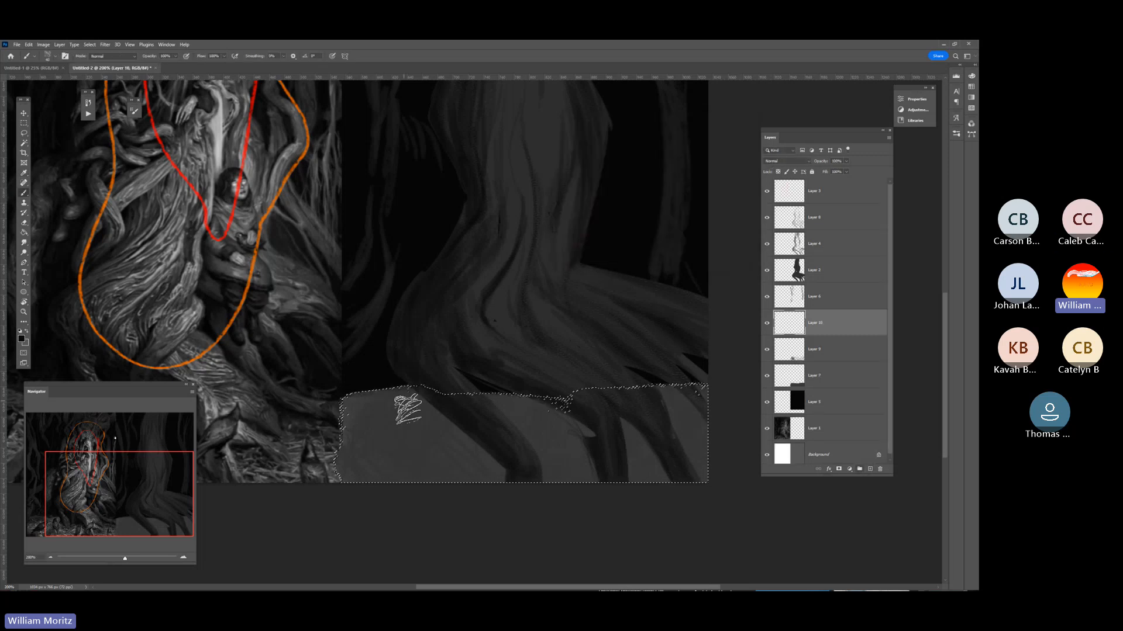
pyautogui.click(432, 427)
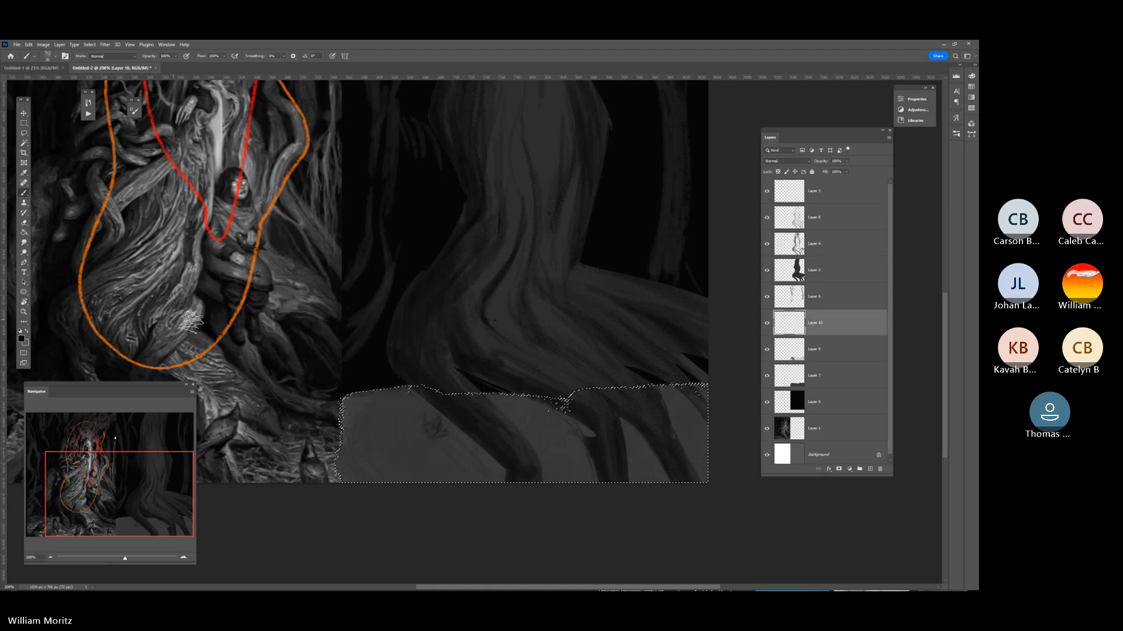
# Replace the Scribble brush with a scattered hair brush from the brush presets.
pyautogui.click(49, 54)
pyautogui.scroll(-5, 59, 222)
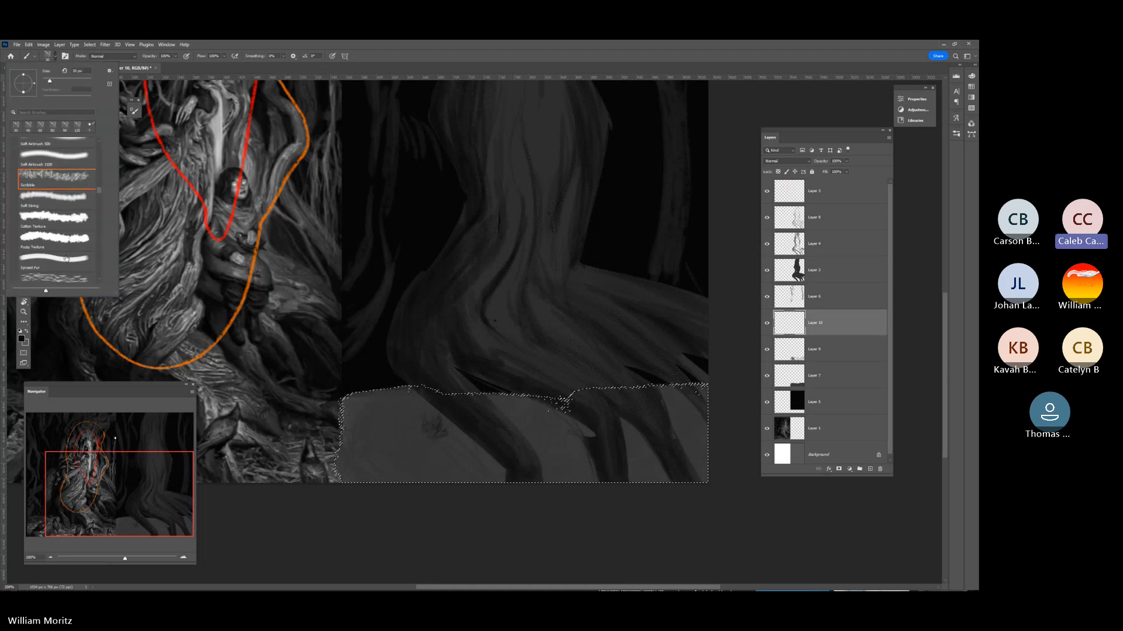
pyautogui.scroll(-2, 63, 232)
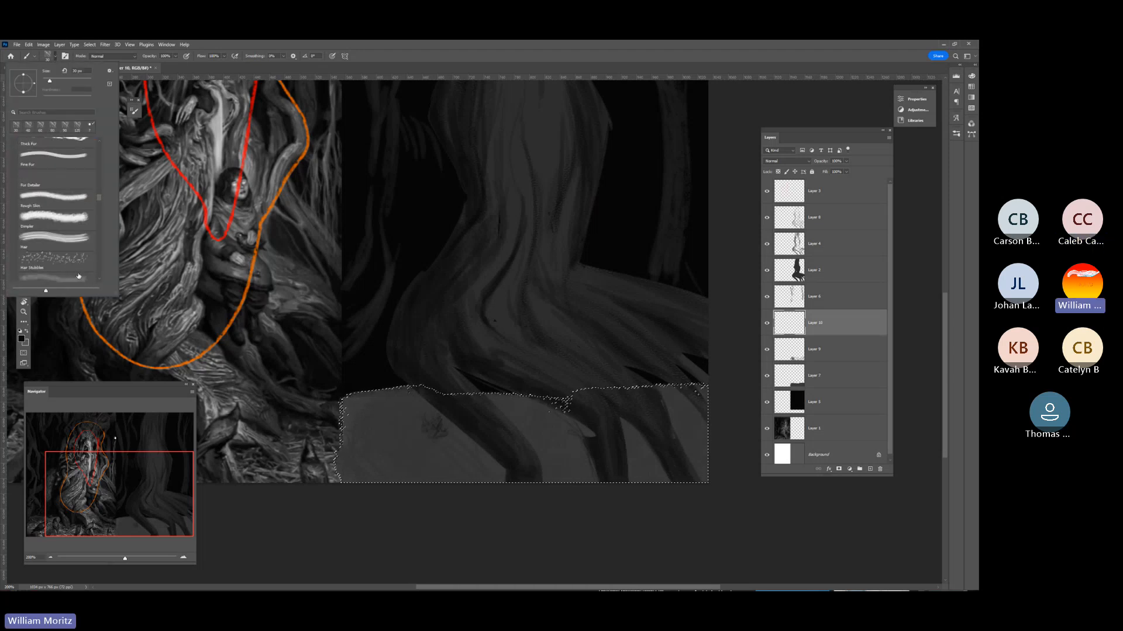
pyautogui.click(57, 260)
pyautogui.click(375, 529)
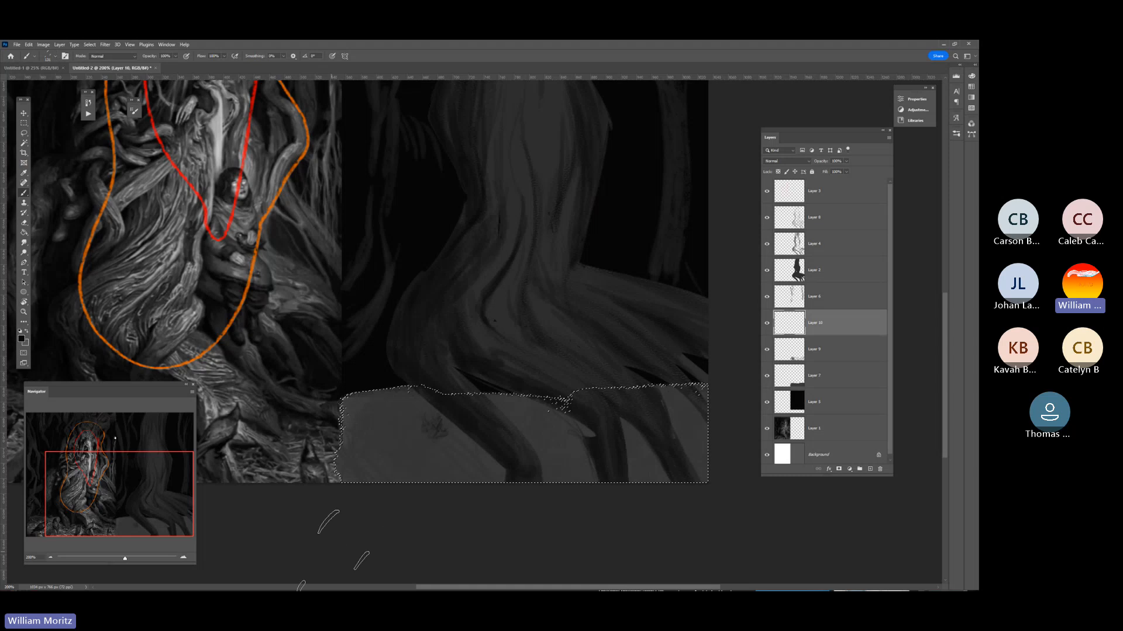
# Reduce the brush size and stamp short dark straw marks across the left end of the ground.
pyautogui.scroll(3, 380, 426)
pyautogui.press('[')
pyautogui.press('[')
pyautogui.press('[')
pyautogui.click(422, 437)
pyautogui.click(422, 465)
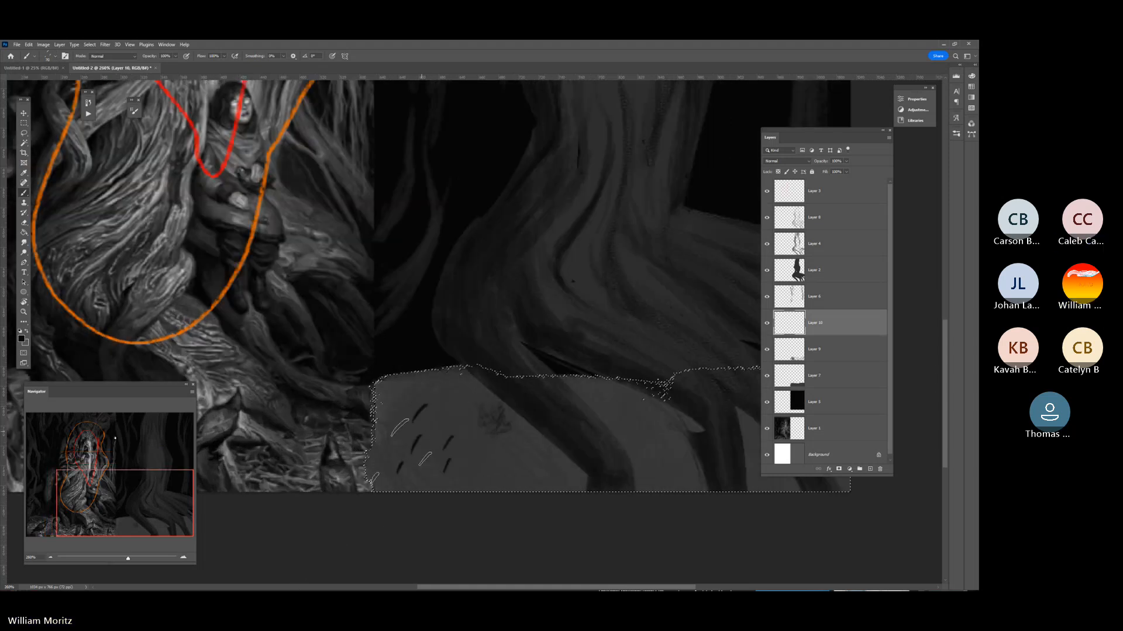
pyautogui.click(399, 466)
pyautogui.click(380, 460)
pyautogui.press('[')
pyautogui.click(404, 425)
pyautogui.click(434, 396)
pyautogui.click(449, 404)
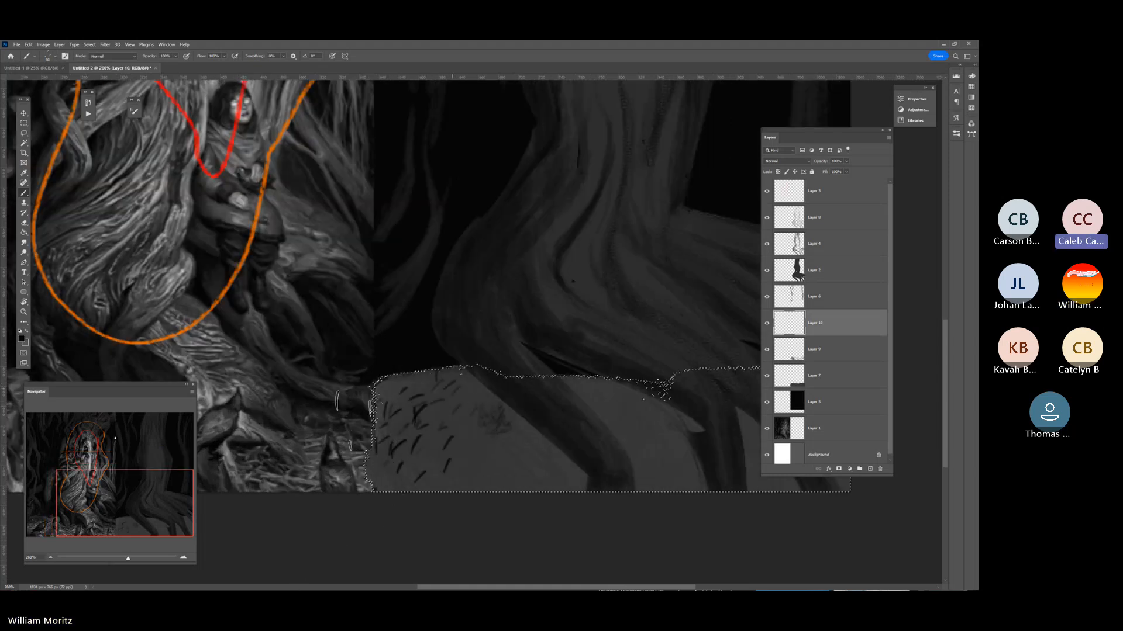
pyautogui.click(391, 414)
pyautogui.click(383, 433)
pyautogui.click(398, 449)
pyautogui.click(436, 449)
# Shrink the brush further and add finer straw marks along the lower ground up to the first root.
pyautogui.press('[')
pyautogui.press('[')
pyautogui.click(520, 449)
pyautogui.click(495, 445)
pyautogui.click(543, 458)
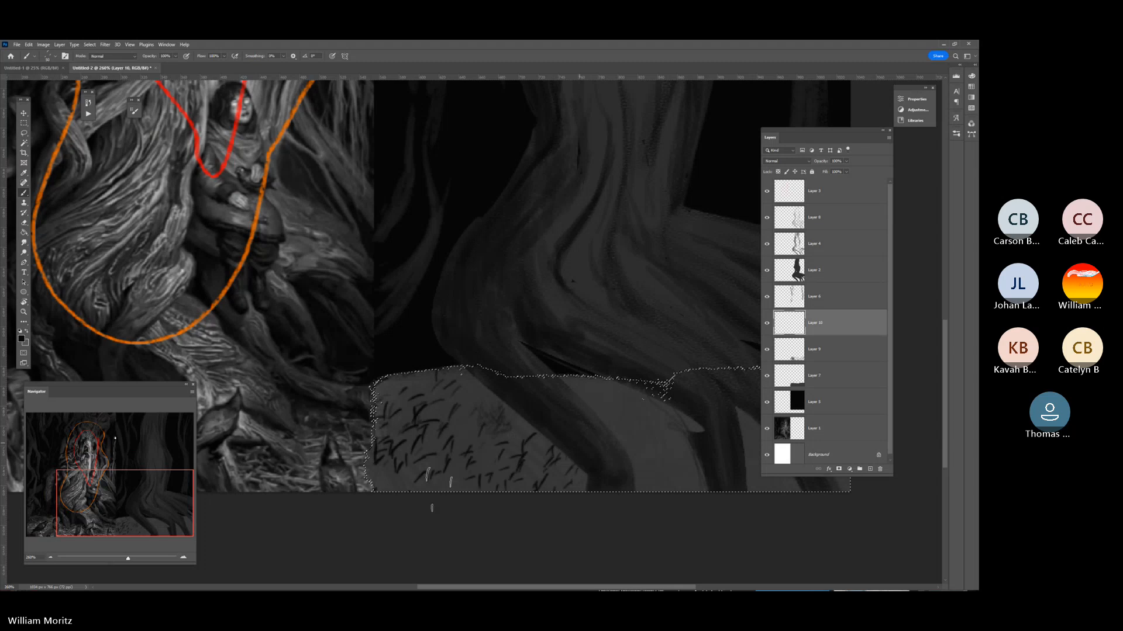
pyautogui.click(416, 471)
pyautogui.click(465, 460)
pyautogui.click(489, 447)
# Enlarge the brush and place bolder straw marks along the ground's upper edge on both sides of the first root.
pyautogui.press(']')
pyautogui.press(']')
pyautogui.press(']')
pyautogui.press(']')
pyautogui.press(']')
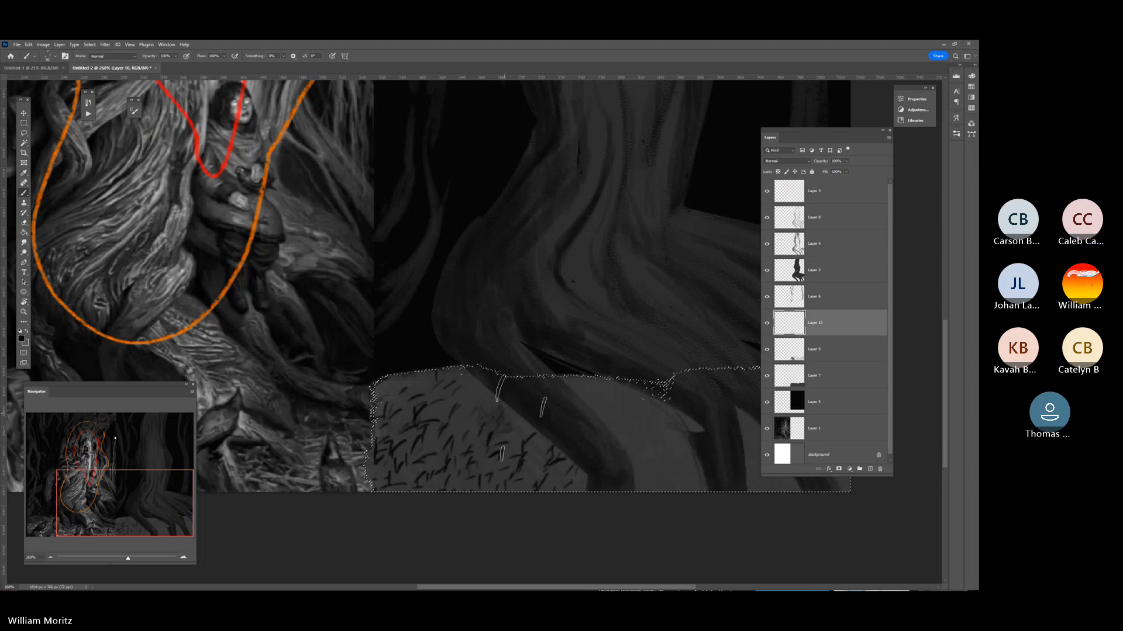
pyautogui.click(477, 404)
pyautogui.click(454, 383)
pyautogui.click(602, 403)
pyautogui.click(635, 412)
pyautogui.click(655, 418)
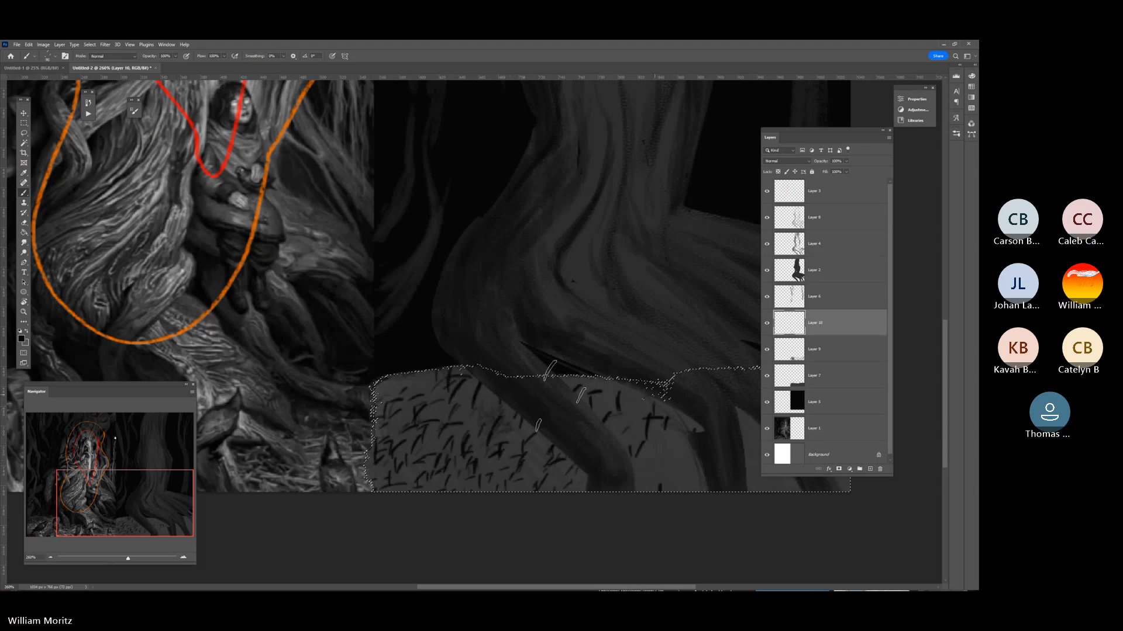
# Fill the ground between the first and second roots with smaller straw marks.
pyautogui.press('[')
pyautogui.press('[')
pyautogui.press('[')
pyautogui.moveTo(616, 276); pyautogui.dragTo(280, 282)
pyautogui.press('[')
pyautogui.press('[')
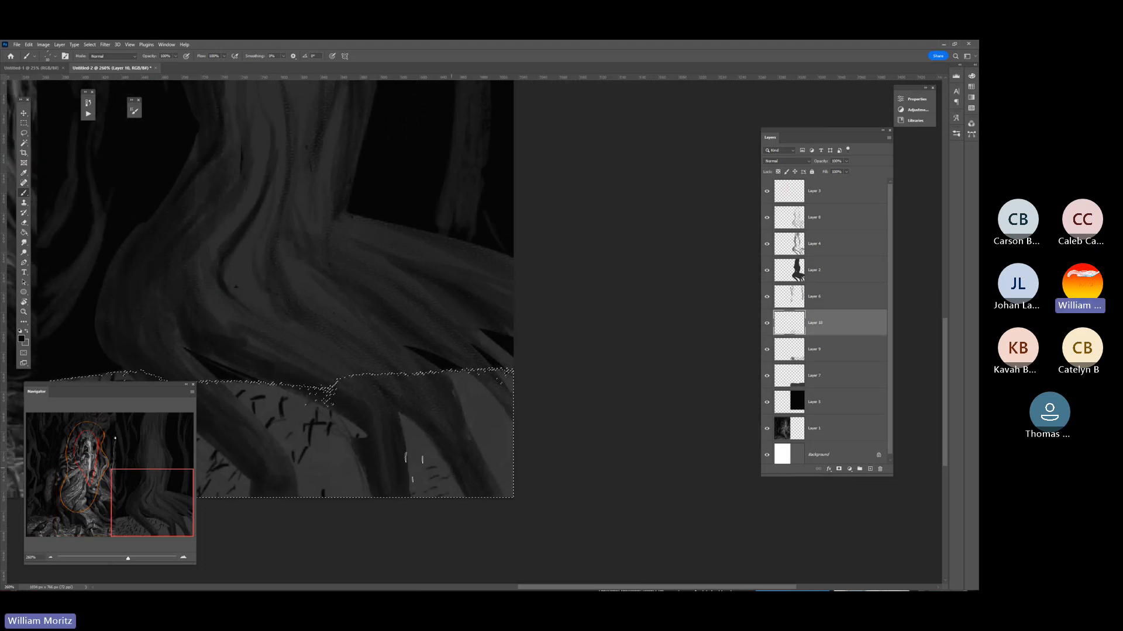
pyautogui.moveTo(307, 443)
pyautogui.mouseDown()
pyautogui.moveTo(363, 488)
pyautogui.moveTo(327, 489)
pyautogui.moveTo(265, 457)
pyautogui.moveTo(341, 471)
pyautogui.moveTo(325, 418)
pyautogui.mouseUp()
# Enlarge the brush and cover the ground at the far right, beyond the last root, with straw marks.
pyautogui.press(']')
pyautogui.press(']')
pyautogui.press(']')
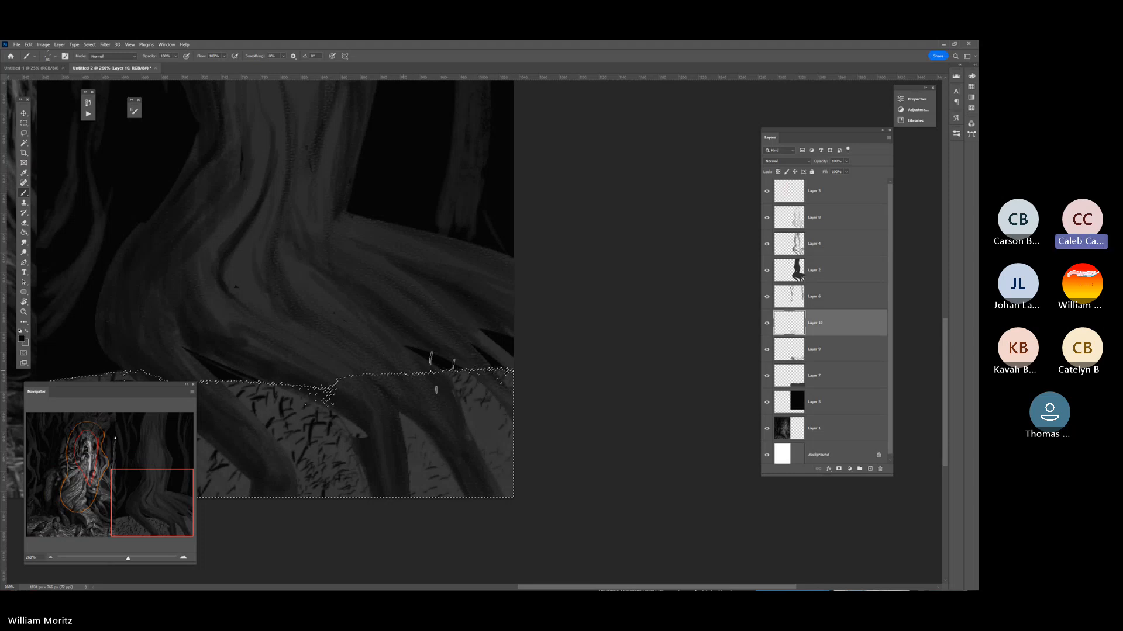
pyautogui.moveTo(469, 389); pyautogui.dragTo(479, 431)
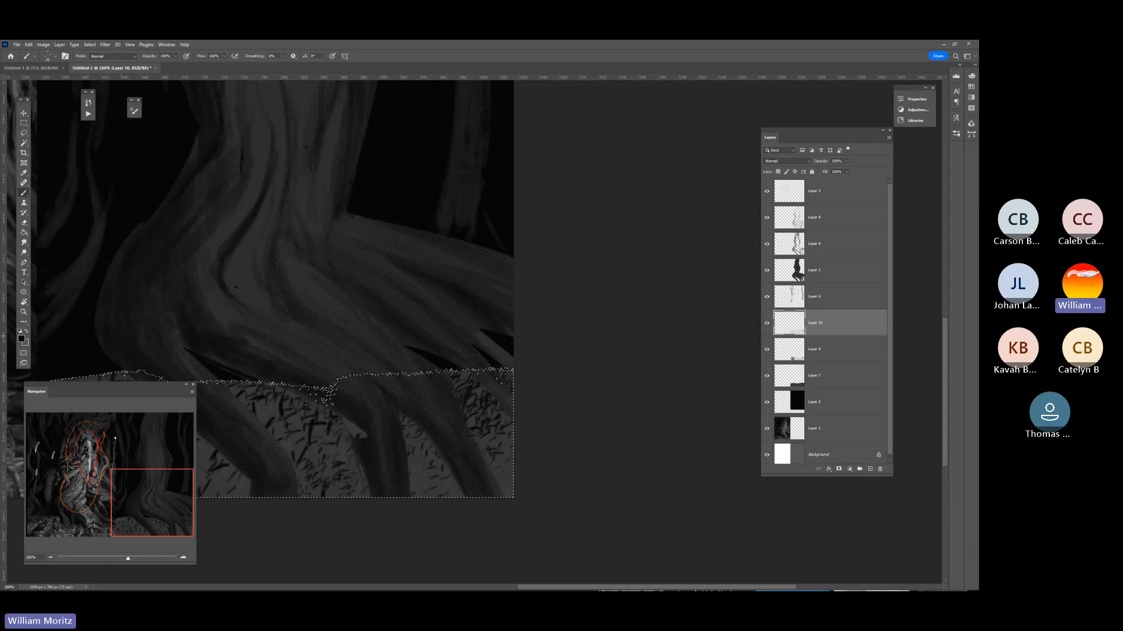
# Make the ground shading layer, Layer 9, active and lower the brush opacity to about 46%.
pyautogui.moveTo(128, 560); pyautogui.dragTo(124, 560)
pyautogui.moveTo(313, 453); pyautogui.dragTo(433, 476)
pyautogui.press('i')
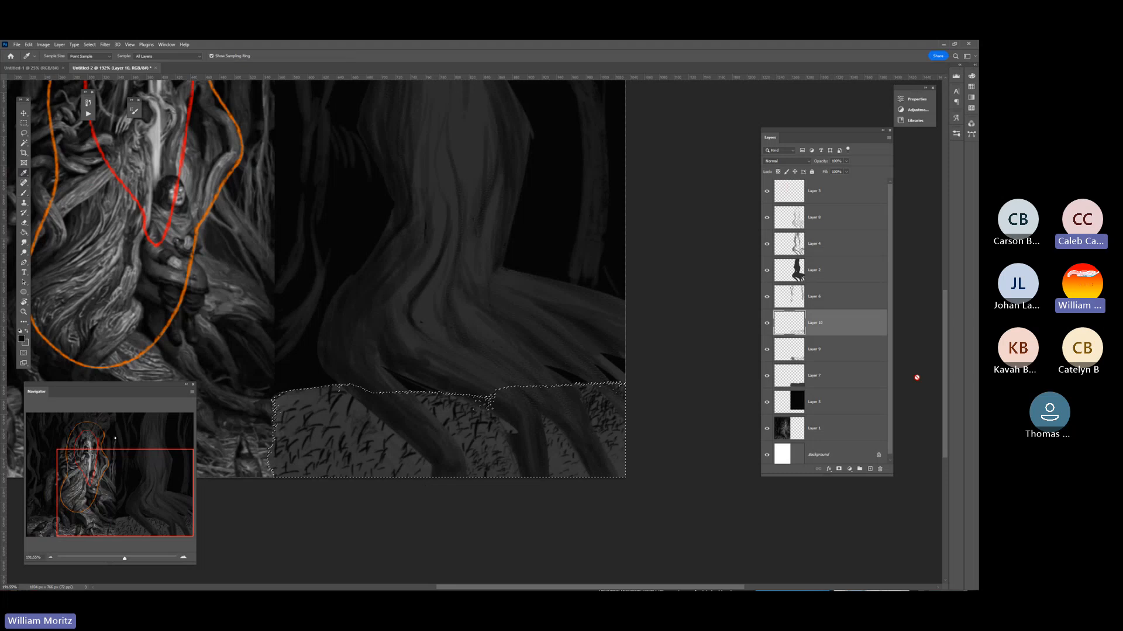
pyautogui.click(837, 353)
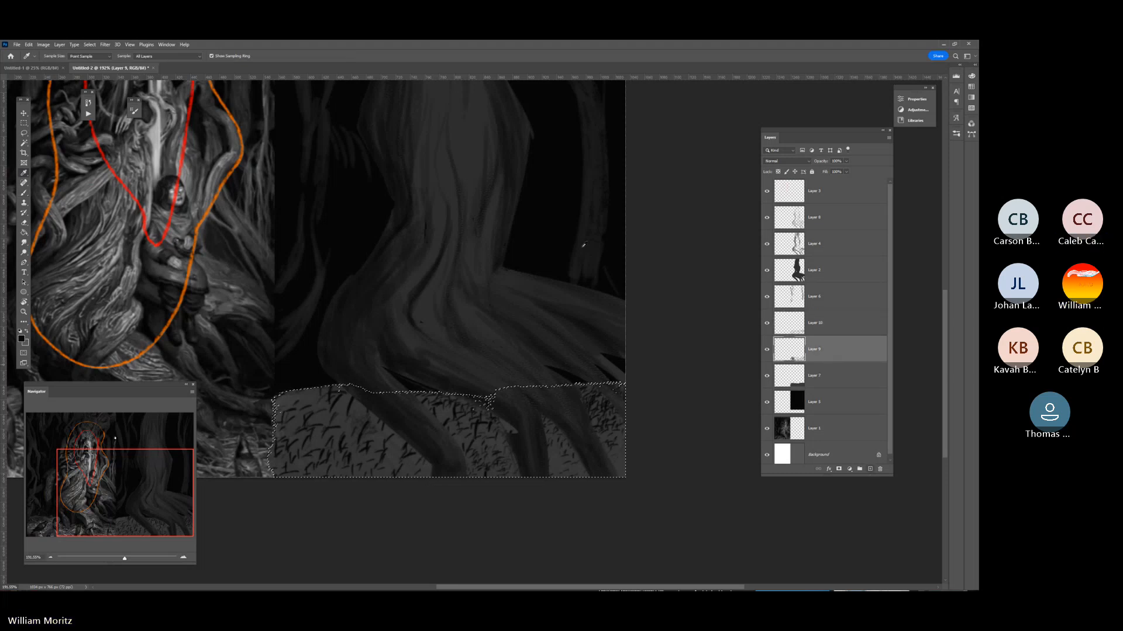
pyautogui.press('b')
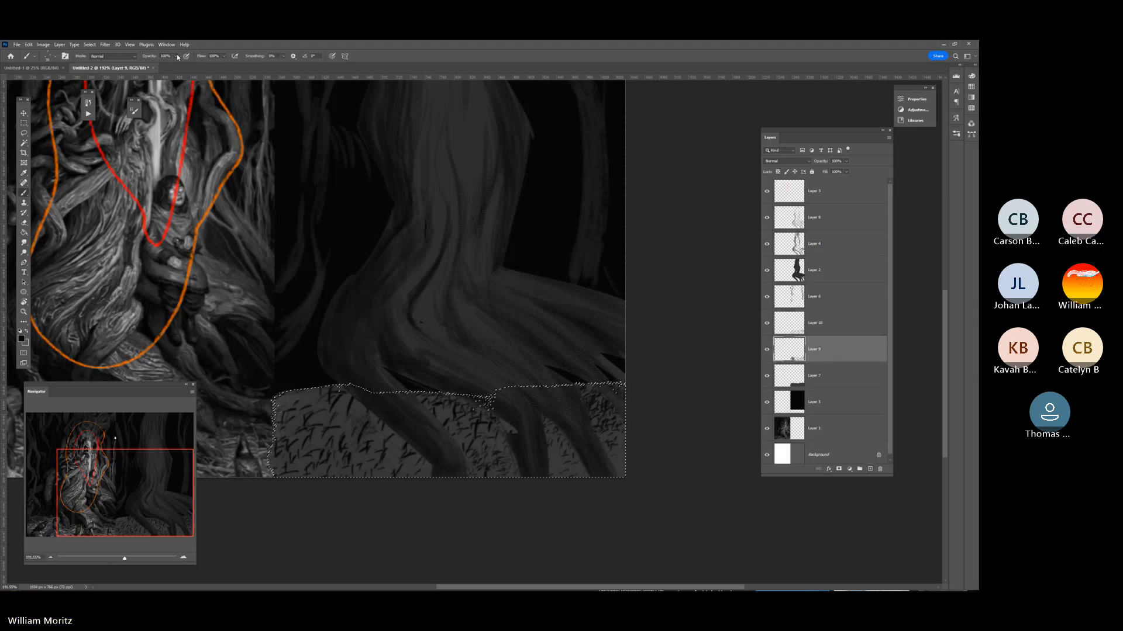
pyautogui.moveTo(160, 69); pyautogui.dragTo(157, 69)
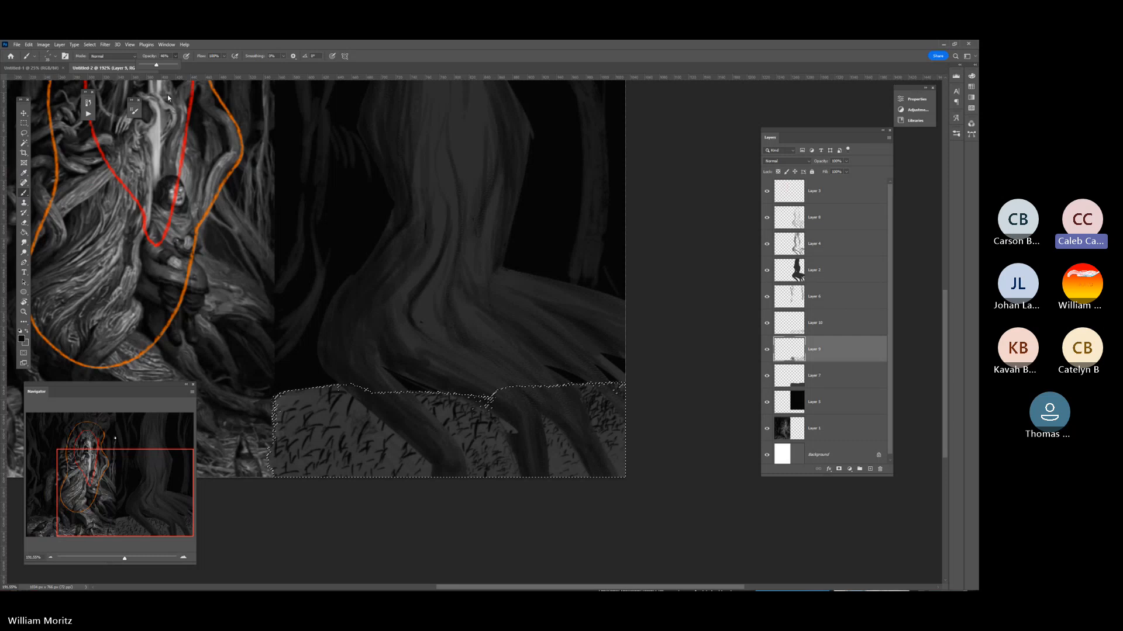
# Enlarge the brush and cover the ground between and around the roots with a layer of softer dark straw marks.
pyautogui.click(331, 518)
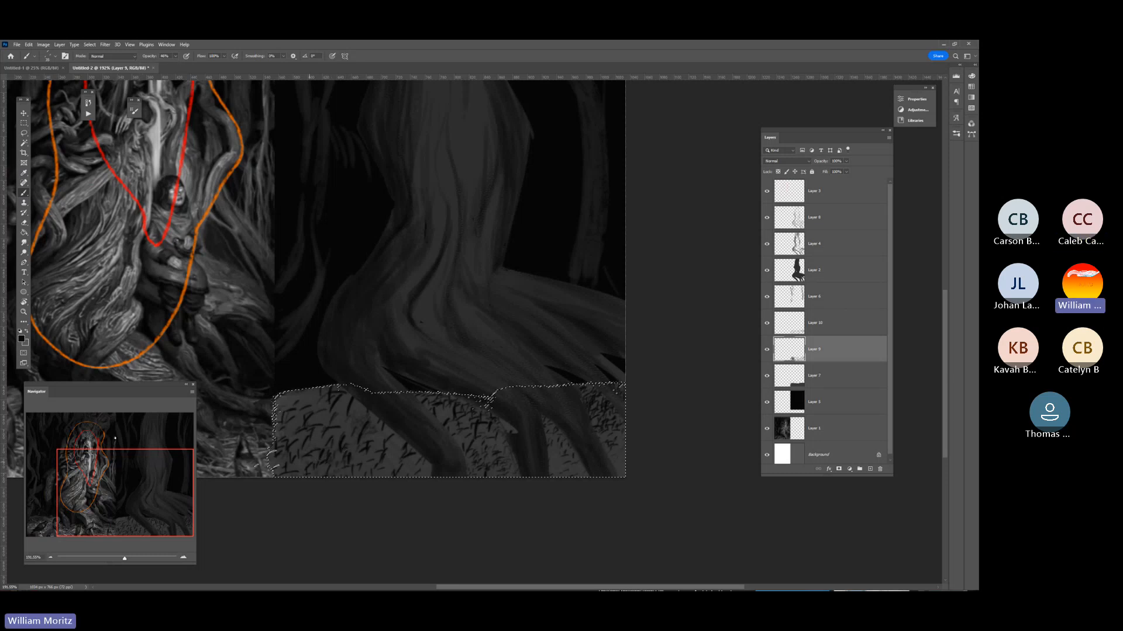
pyautogui.press(']')
pyautogui.press(']')
pyautogui.press(']')
pyautogui.press(']')
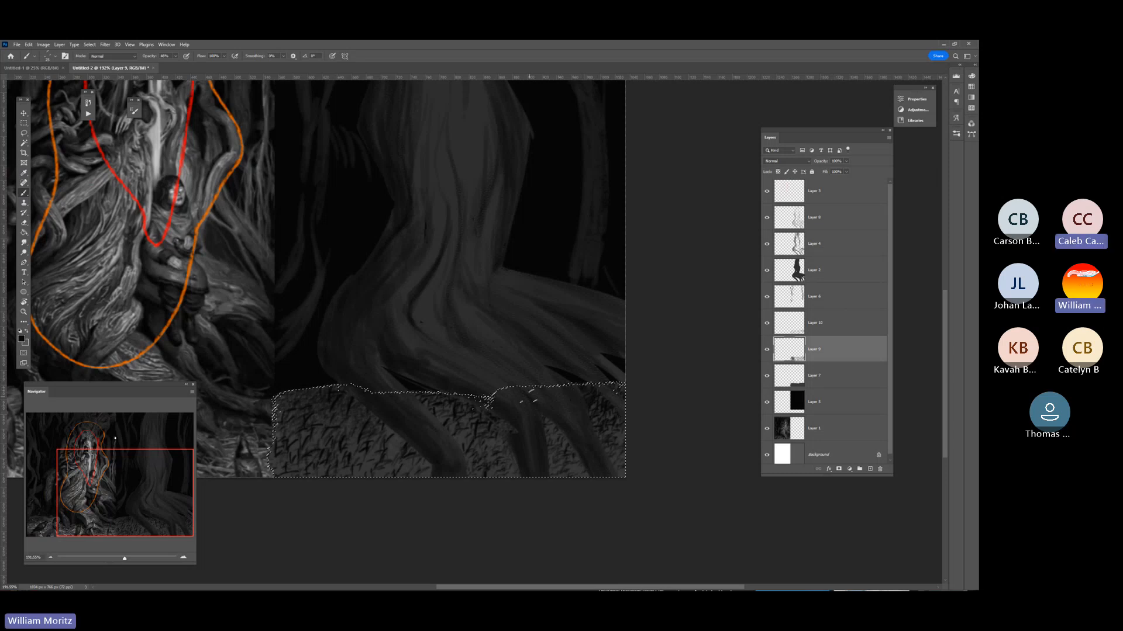
pyautogui.press('i')
pyautogui.press('b')
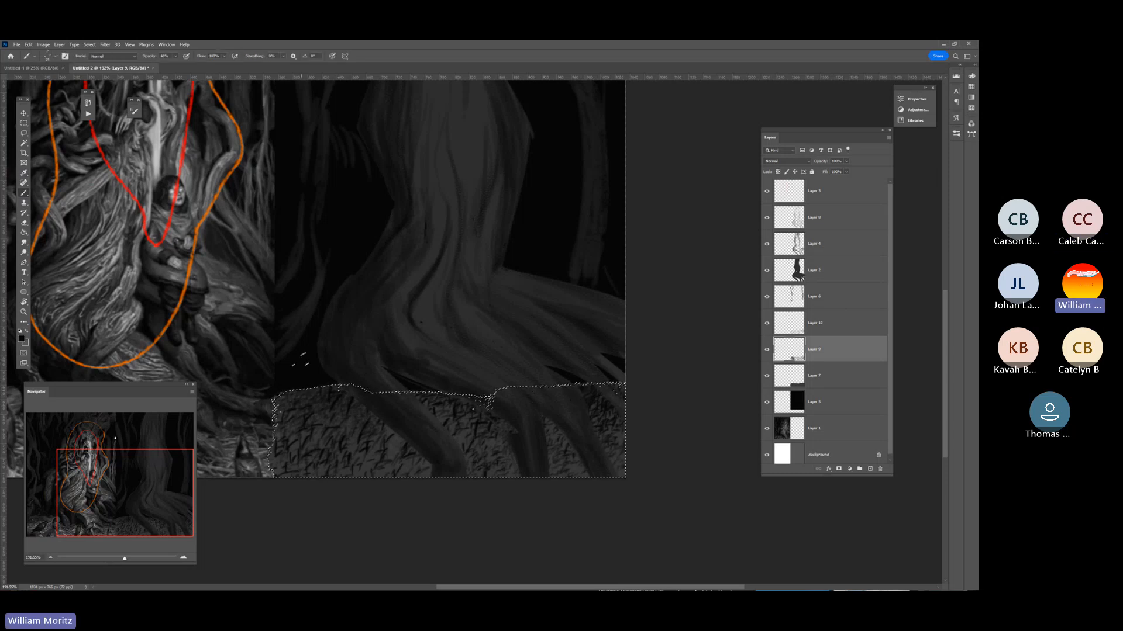
# On a new layer above Layer 10, shade the ground with a stippled texture brush, reducing its size to darken the areas beneath the roots.
pyautogui.click(796, 329)
pyautogui.click(870, 469)
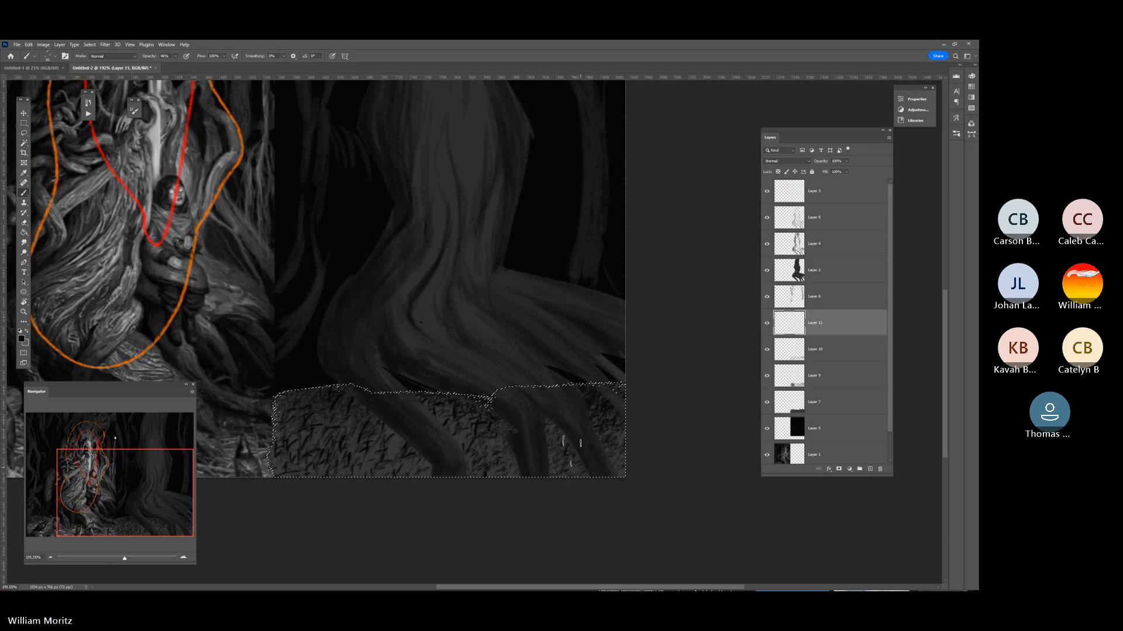
pyautogui.click(53, 57)
pyautogui.click(68, 217)
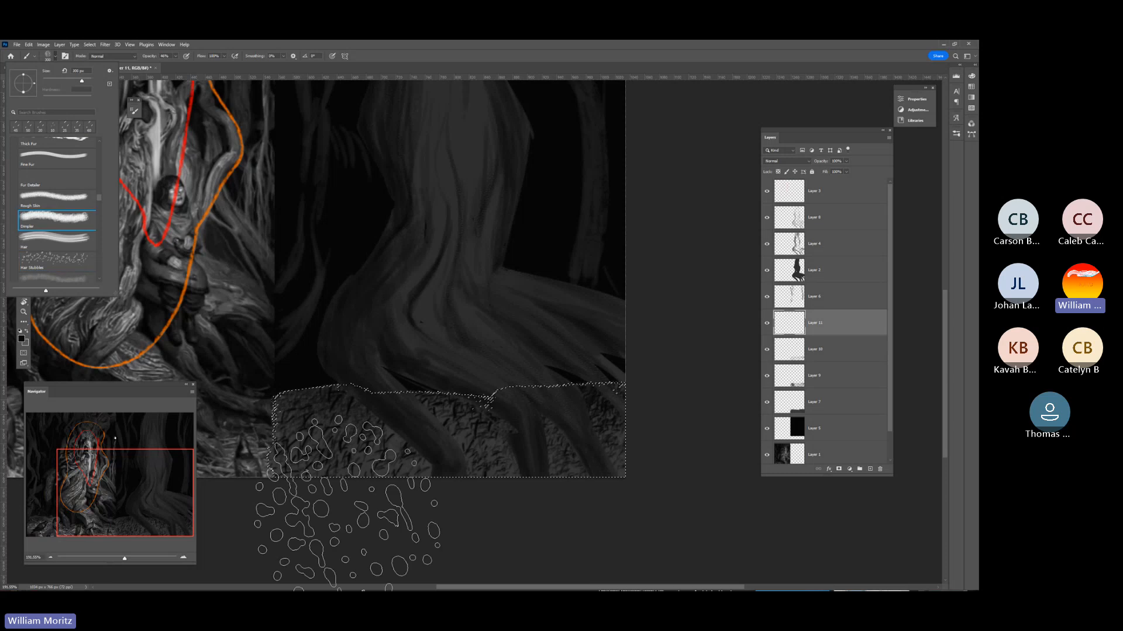
pyautogui.moveTo(616, 446); pyautogui.dragTo(255, 416)
pyautogui.press('[')
pyautogui.press('[')
pyautogui.press('[')
pyautogui.press('[')
pyautogui.press('[')
pyautogui.press('[')
pyautogui.press('[')
pyautogui.press('[')
pyautogui.press('[')
pyautogui.press('[')
pyautogui.press('[')
pyautogui.press('[')
pyautogui.press('[')
pyautogui.press('[')
pyautogui.press('[')
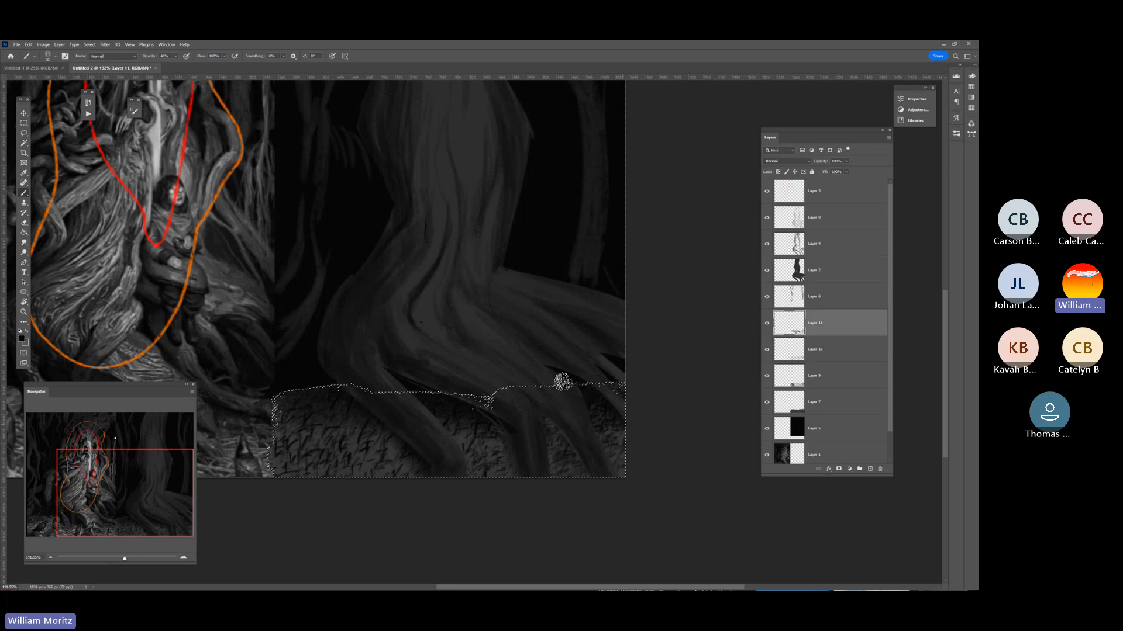
# Clear the ground selection and compare the textured ground with the straw in the reference painting.
pyautogui.moveTo(140, 471); pyautogui.dragTo(93, 536)
pyautogui.scroll(-1, 283, 538)
pyautogui.scroll(-1, 284, 525)
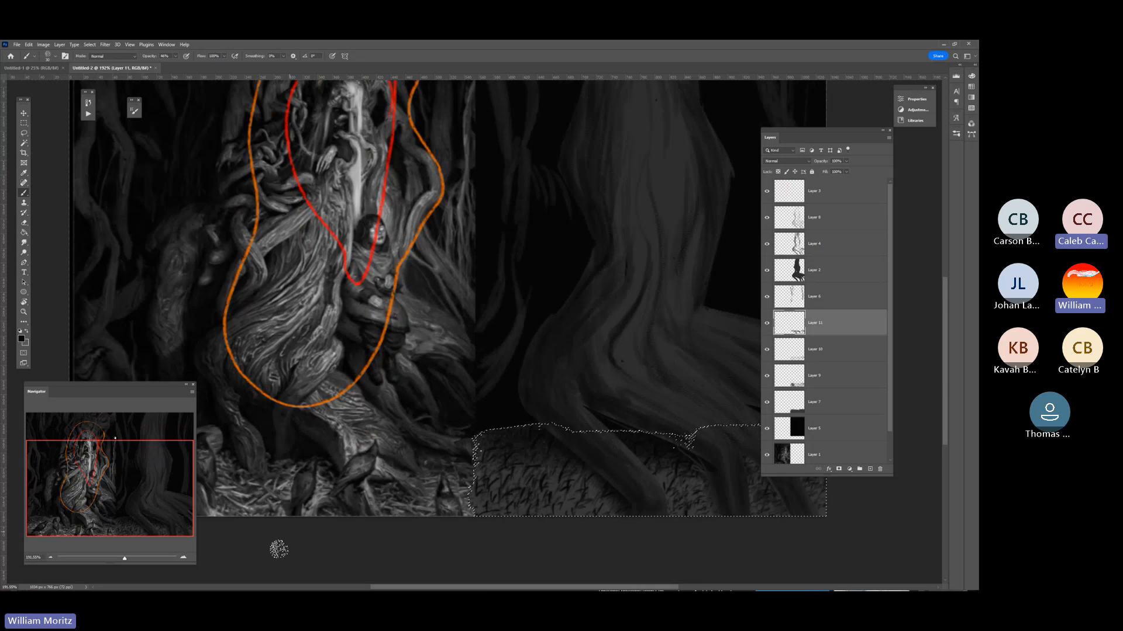
pyautogui.click(23, 313)
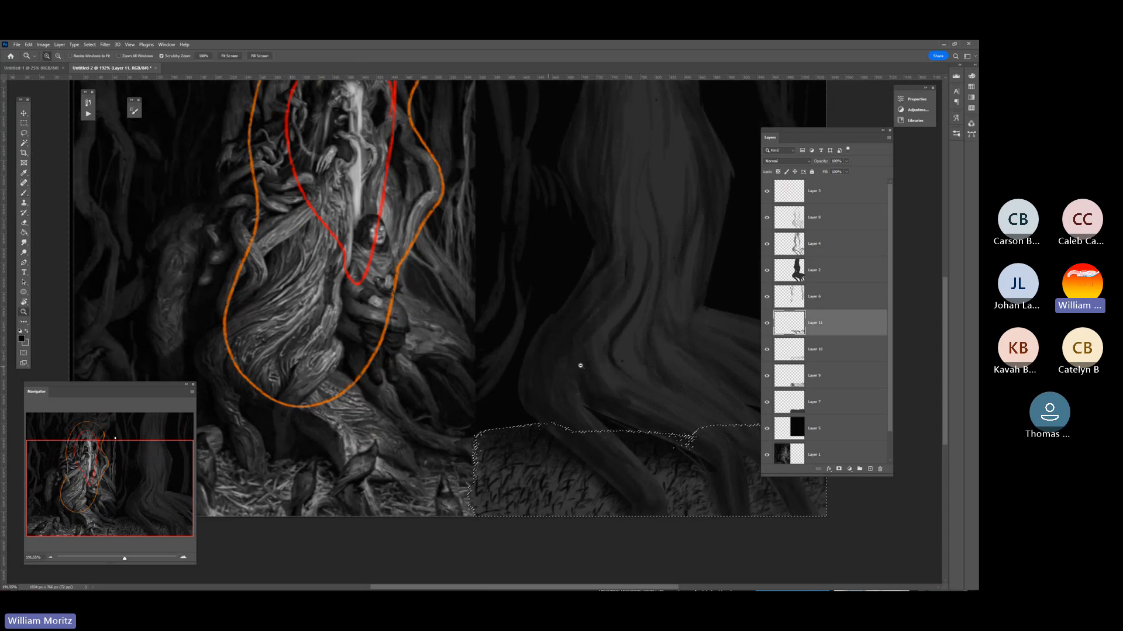
pyautogui.keyDown('alt'); pyautogui.click(579, 366); pyautogui.keyUp('alt')
pyautogui.keyDown('alt'); pyautogui.click(571, 363); pyautogui.keyUp('alt')
pyautogui.click(23, 123)
pyautogui.click(244, 261)
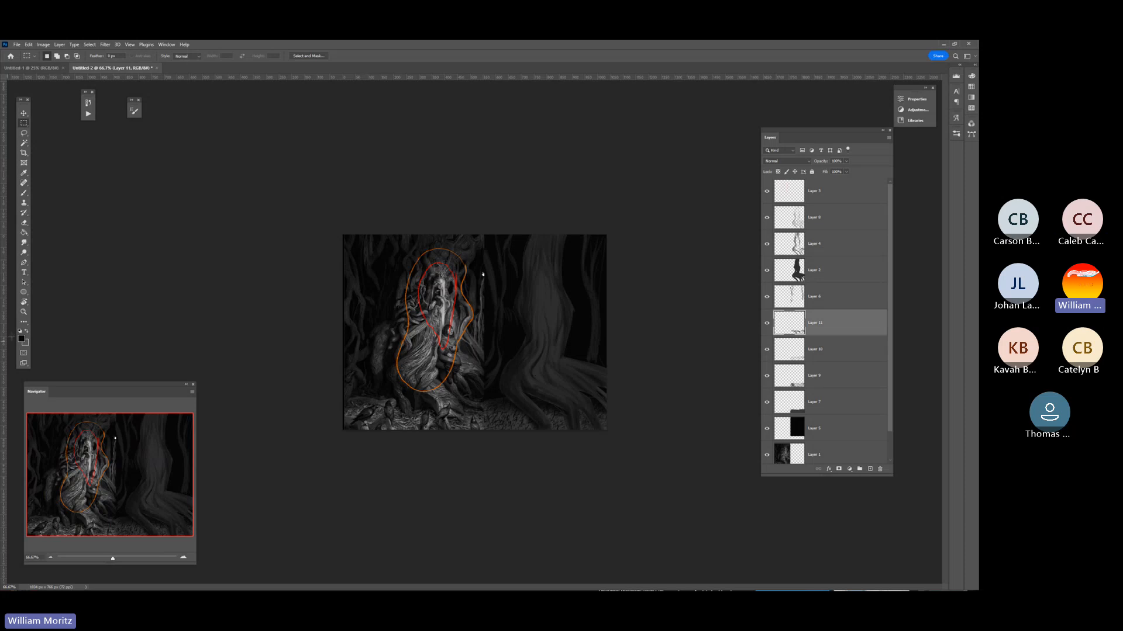
pyautogui.click(23, 312)
pyautogui.click(451, 450)
pyautogui.click(450, 445)
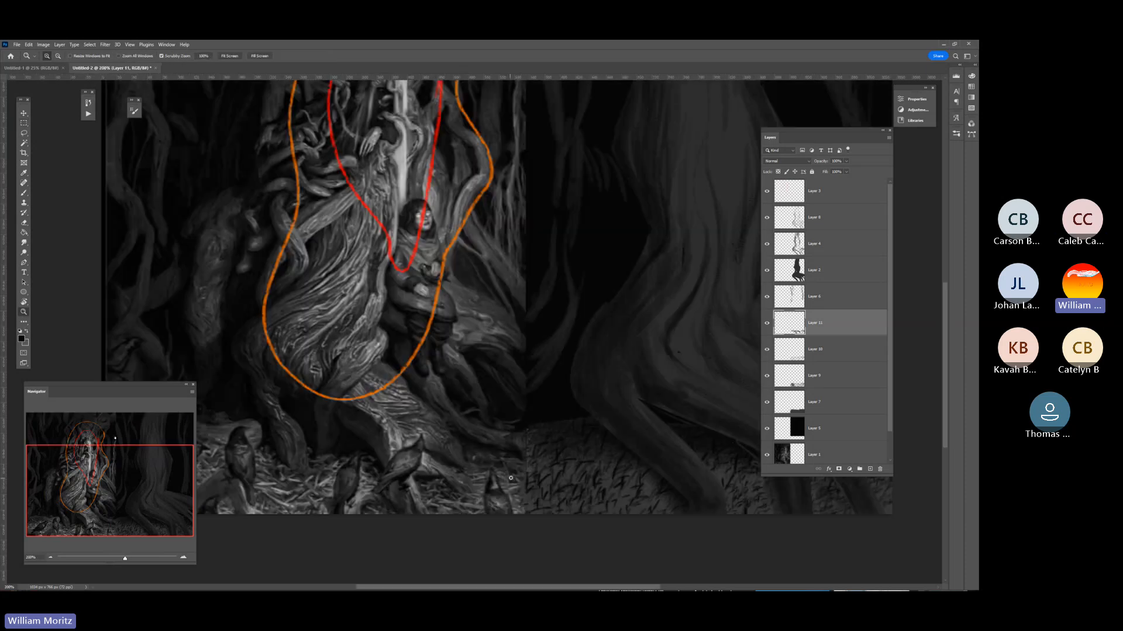
pyautogui.keyDown('alt'); pyautogui.click(574, 458); pyautogui.keyUp('alt')
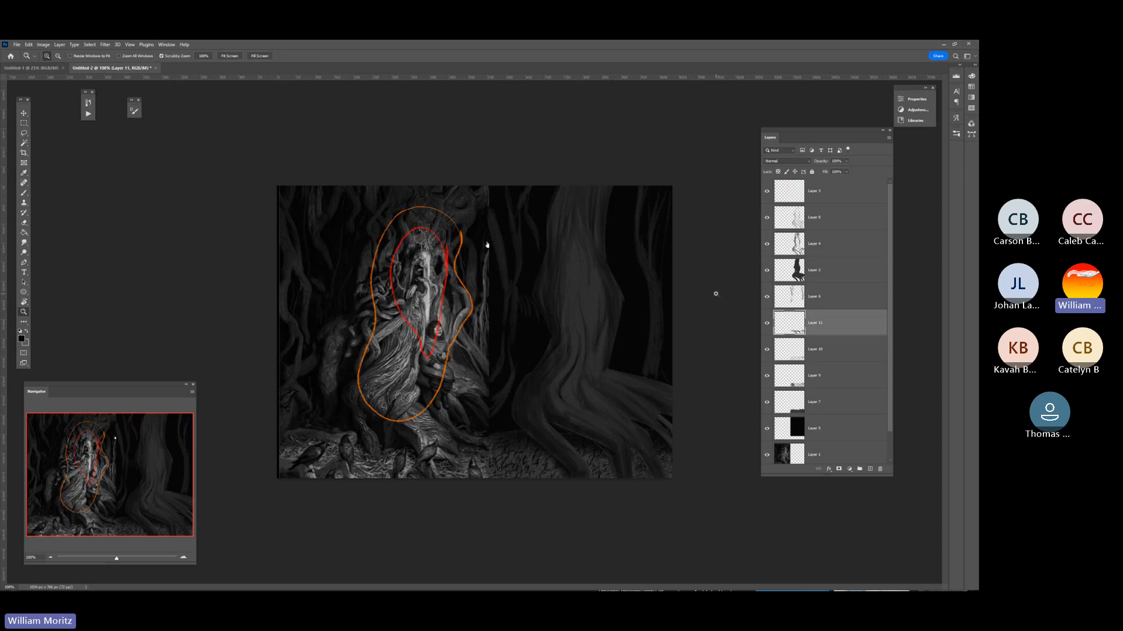
# Load the tree silhouette from Layer 2 as a selection and add a new layer above Layer 8.
pyautogui.click(784, 268)
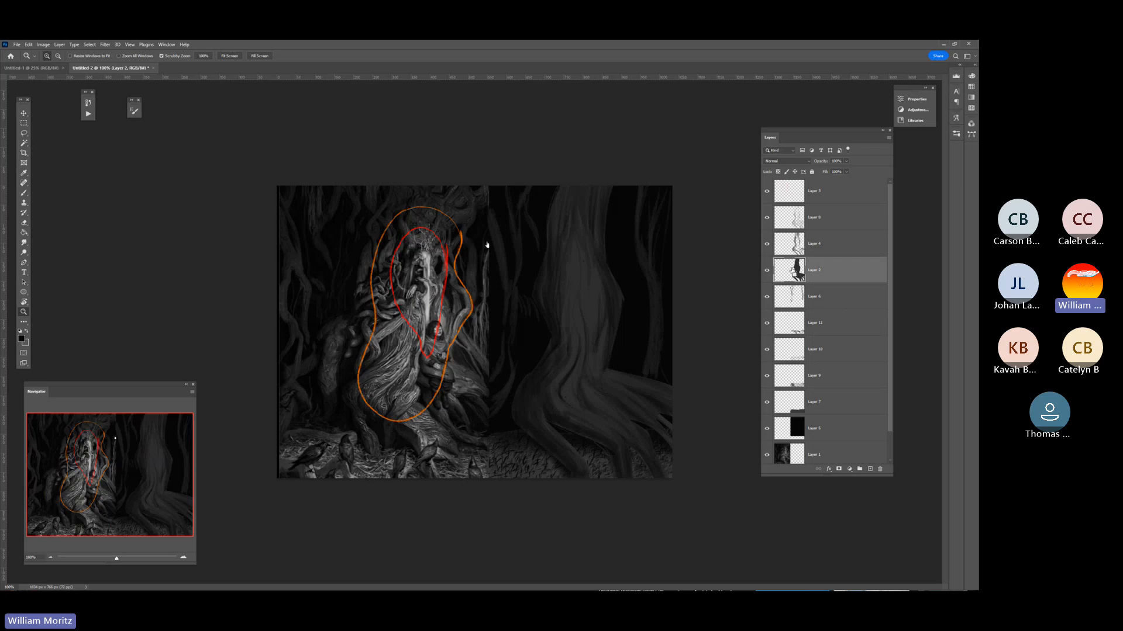
pyautogui.keyDown('ctrl'); pyautogui.click(792, 274); pyautogui.keyUp('ctrl')
pyautogui.click(793, 222)
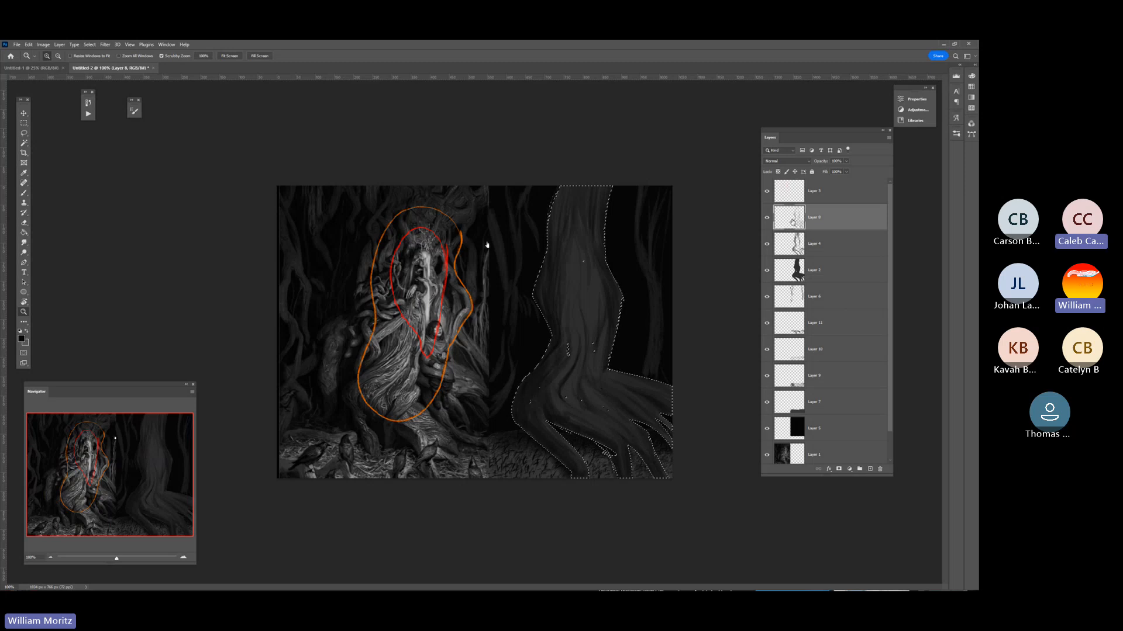
pyautogui.hotkey('ctrl', 'shift', 'alt', 'n')
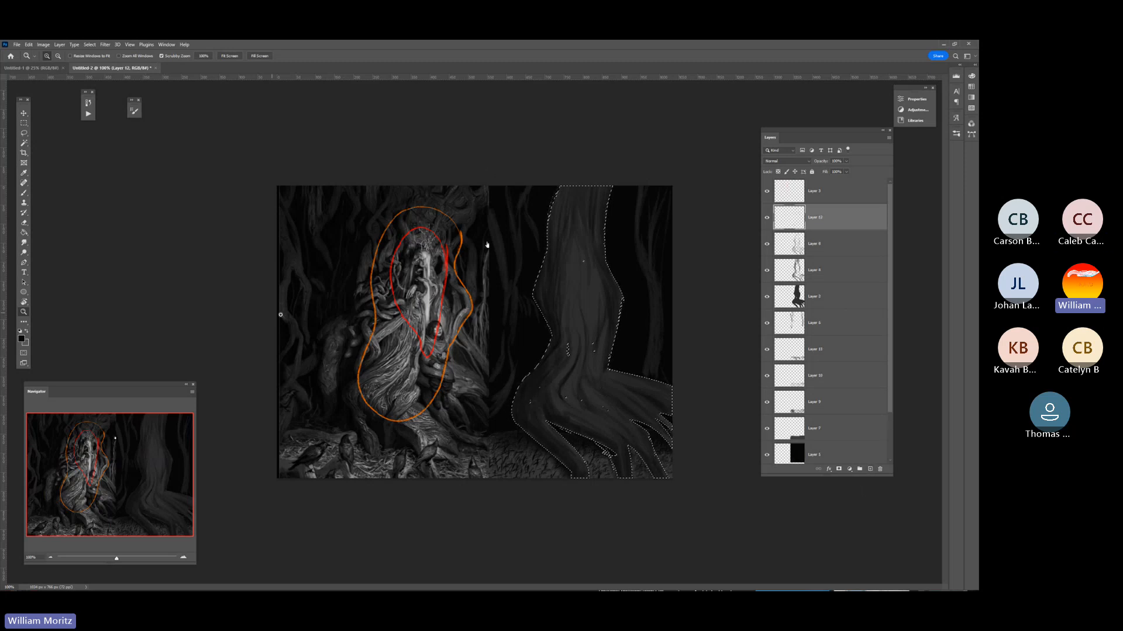
# Sample light greys from the reference painting's bright central highlight and the lit, twisted roots inside the orange outline.
pyautogui.doubleClick(397, 319)
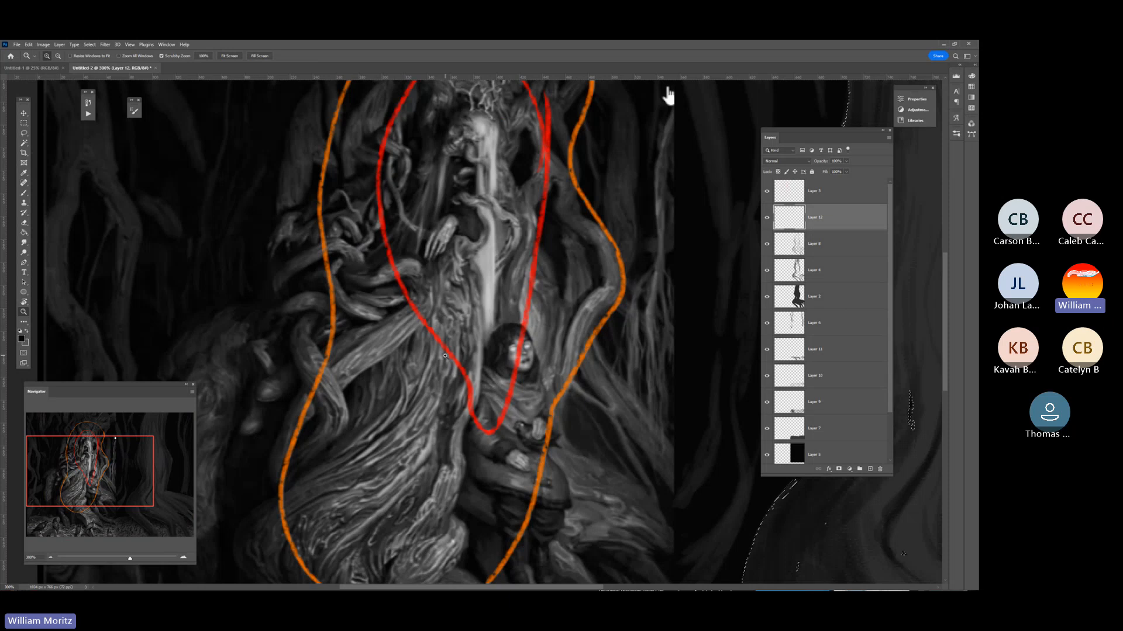
pyautogui.press('i')
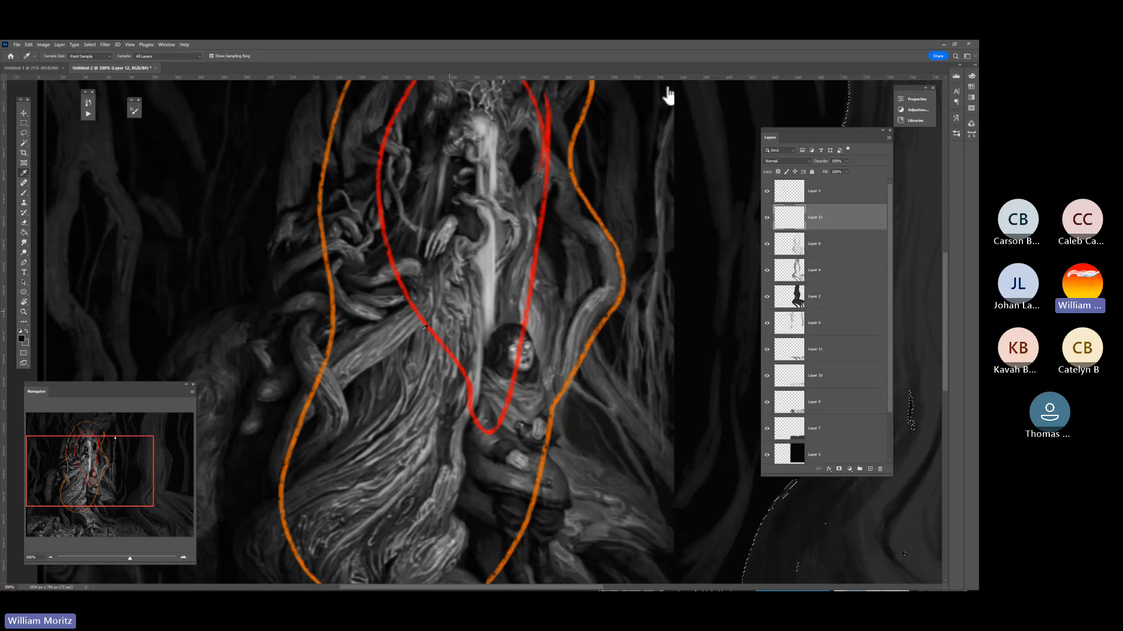
pyautogui.click(481, 126)
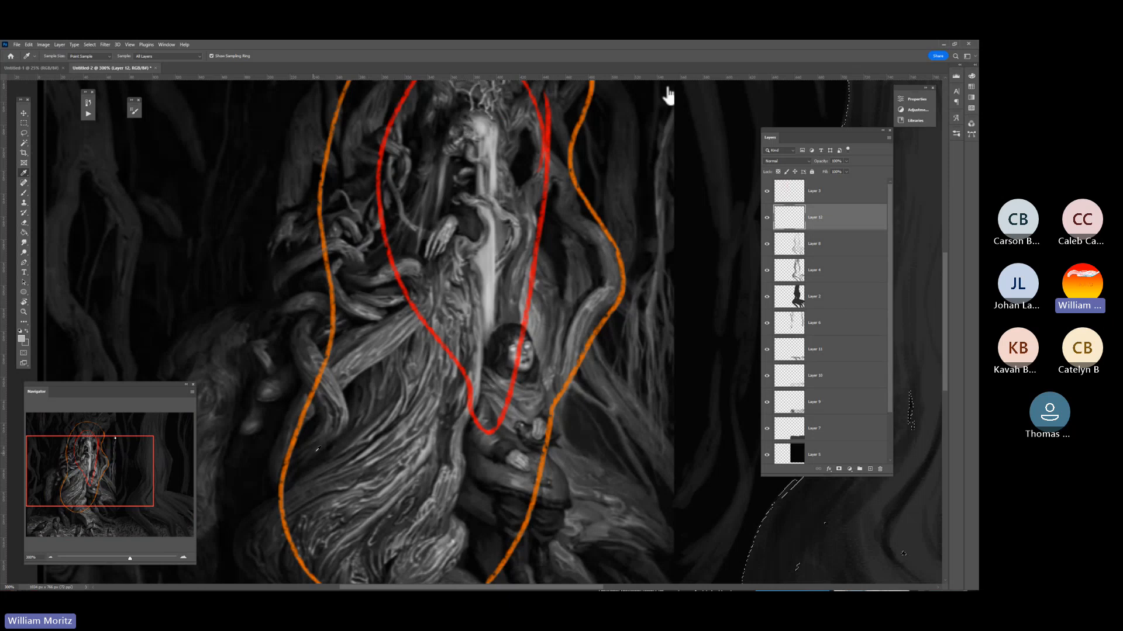
pyautogui.click(335, 398)
pyautogui.scroll(-1, 449, 511)
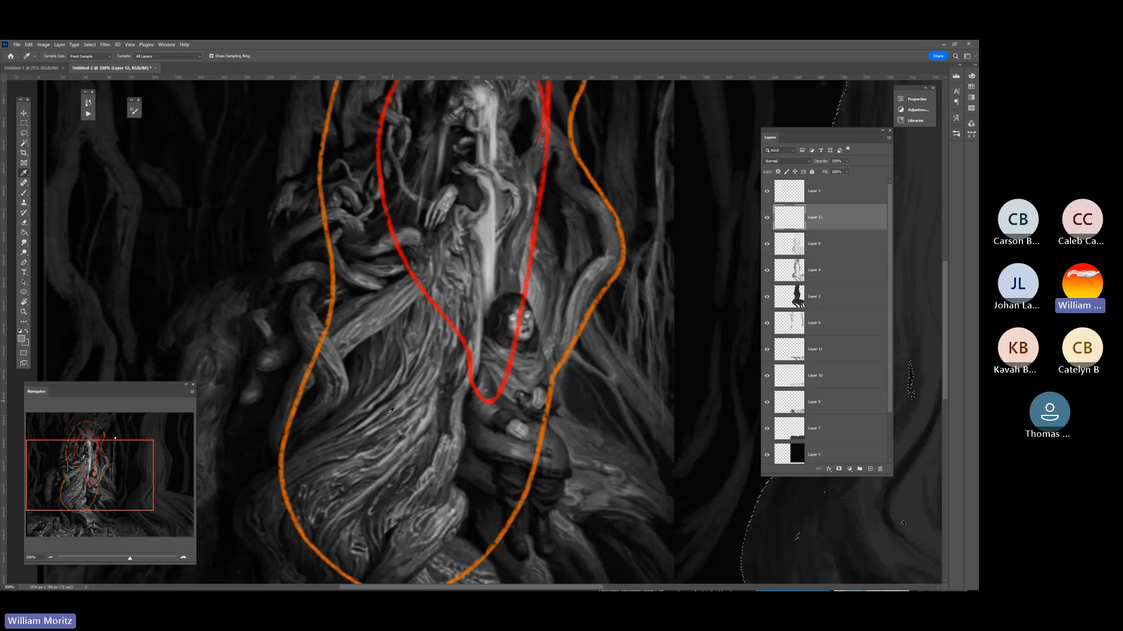
pyautogui.click(366, 421)
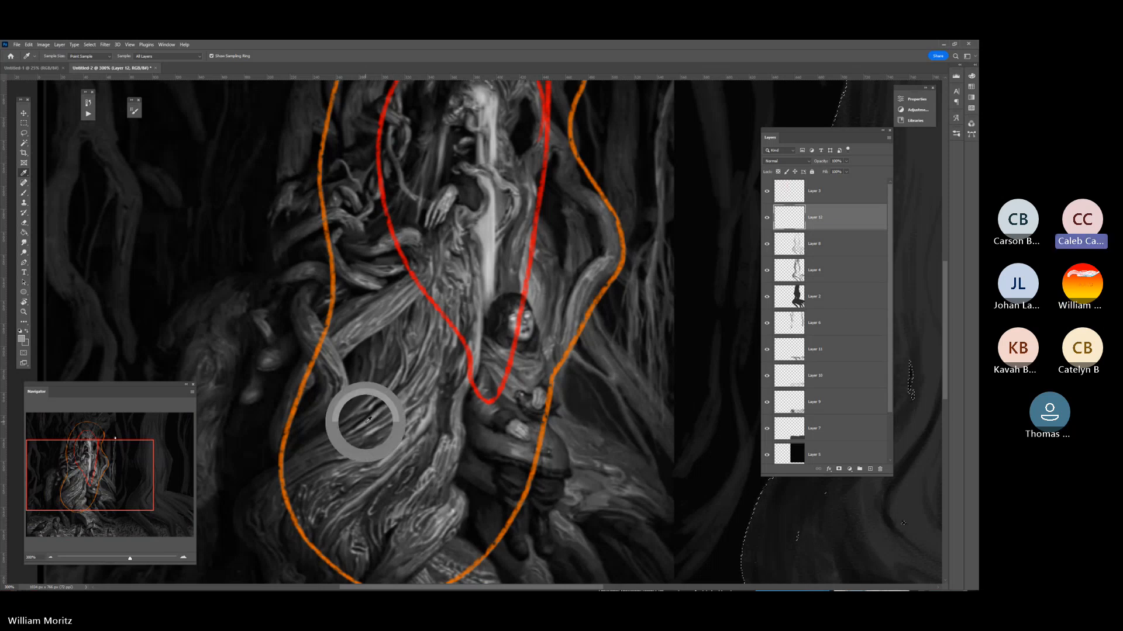
# Choose the KYLE Ultimate Pencil Hard brush and lower its opacity to about 13%.
pyautogui.doubleClick(24, 312)
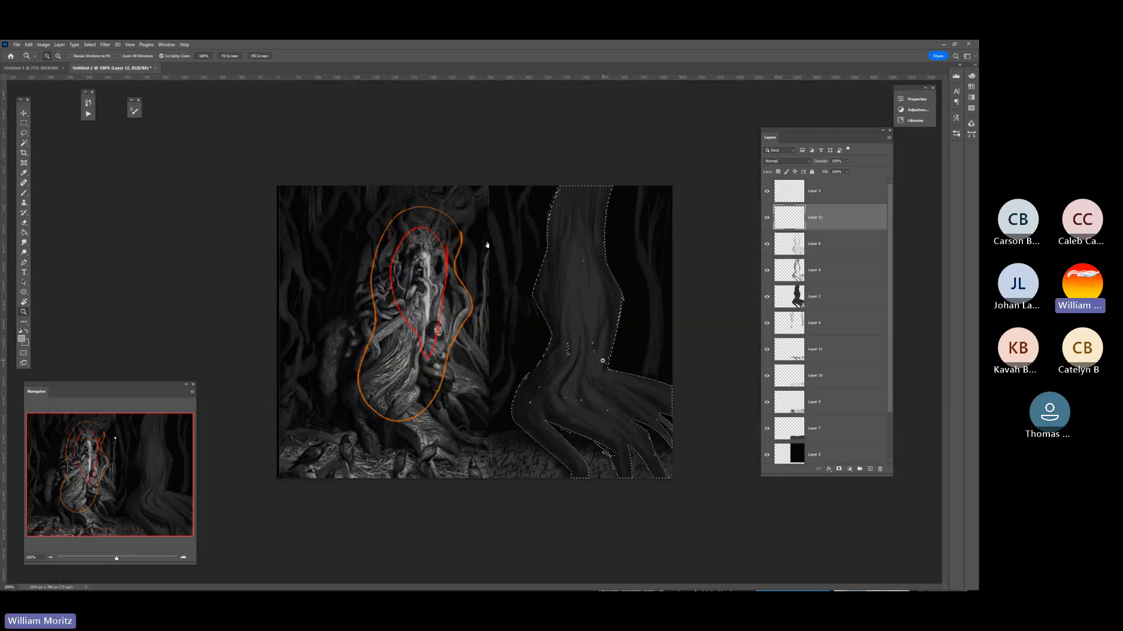
pyautogui.click(603, 361)
pyautogui.press('b')
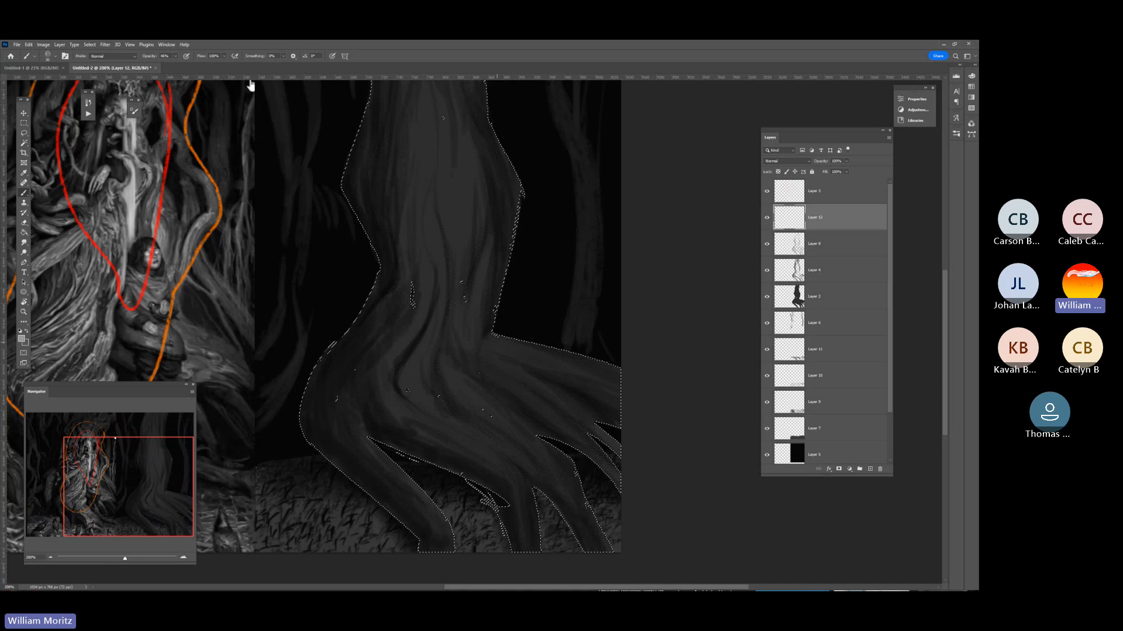
pyautogui.click(52, 56)
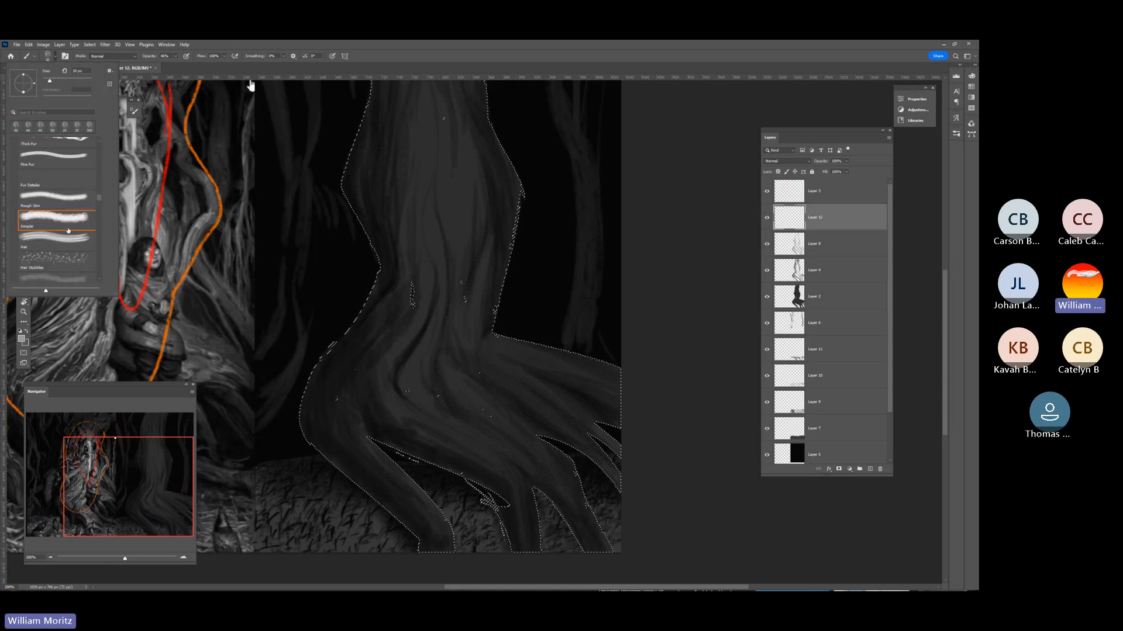
pyautogui.scroll(-10, 99, 197)
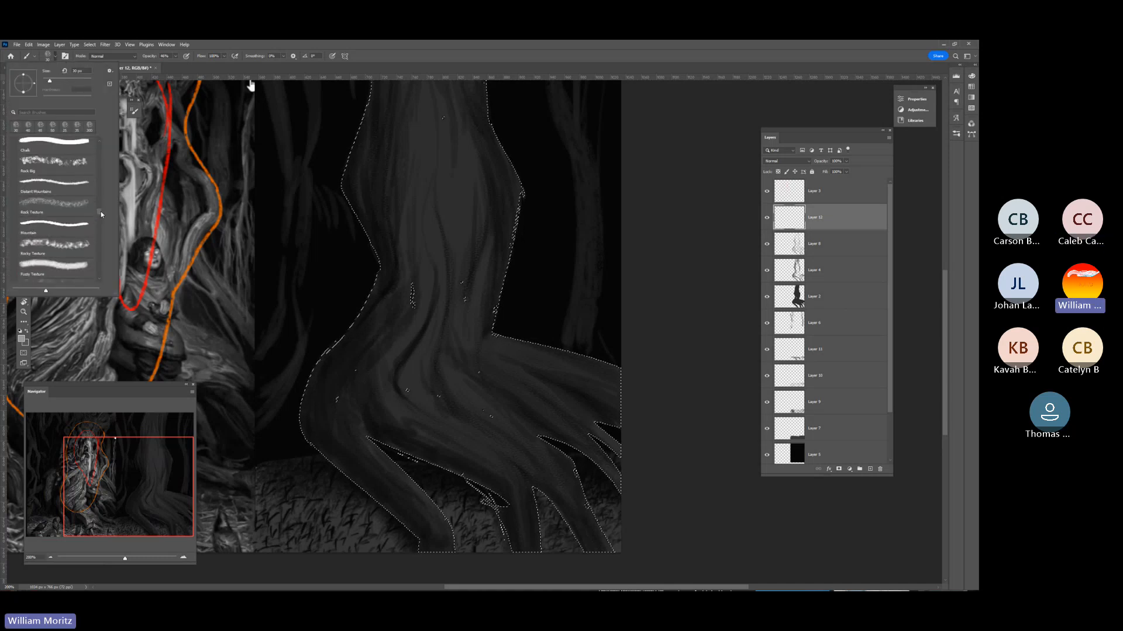
pyautogui.moveTo(101, 211)
pyautogui.mouseDown()
pyautogui.moveTo(103, 240)
pyautogui.moveTo(99, 156)
pyautogui.mouseUp()
pyautogui.scroll(1, 74, 207)
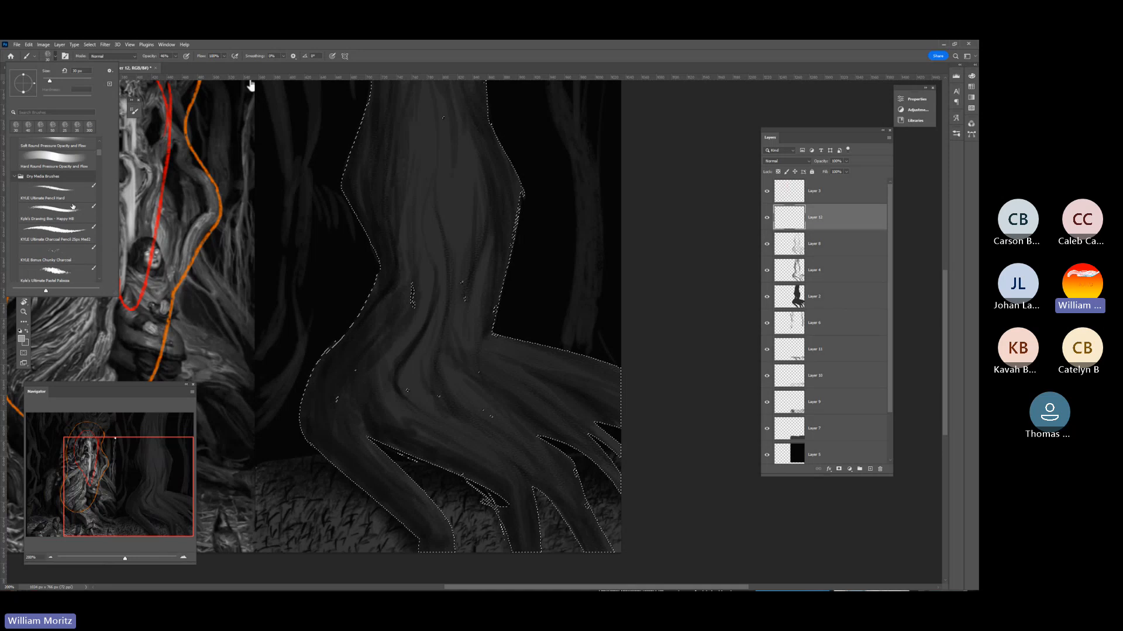
pyautogui.scroll(2, 66, 190)
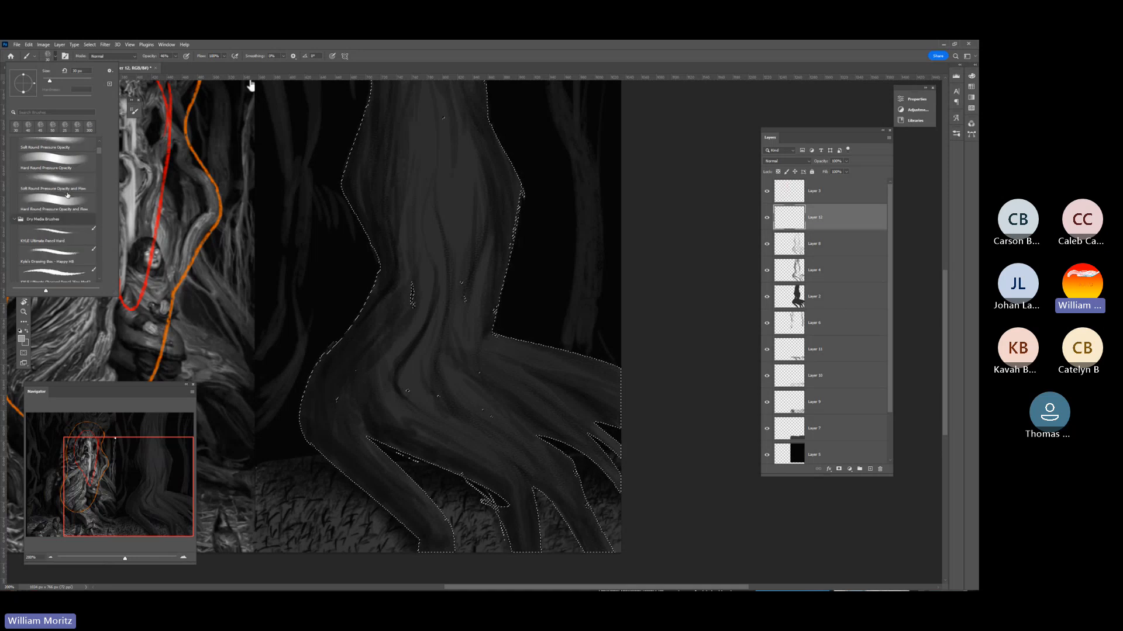
pyautogui.click(67, 236)
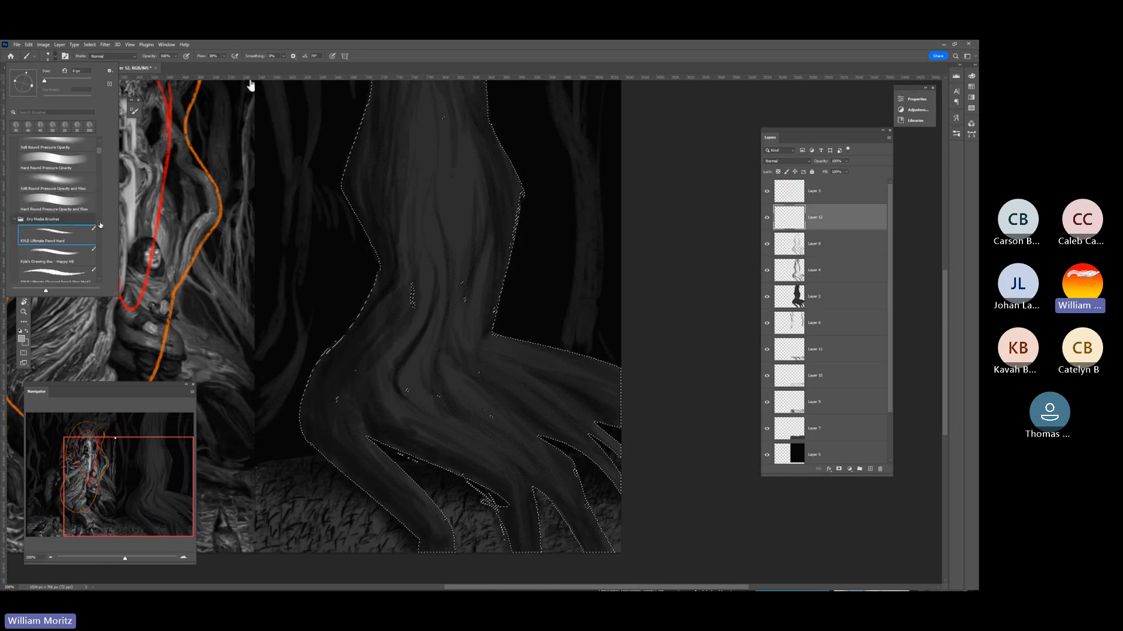
pyautogui.click(601, 296)
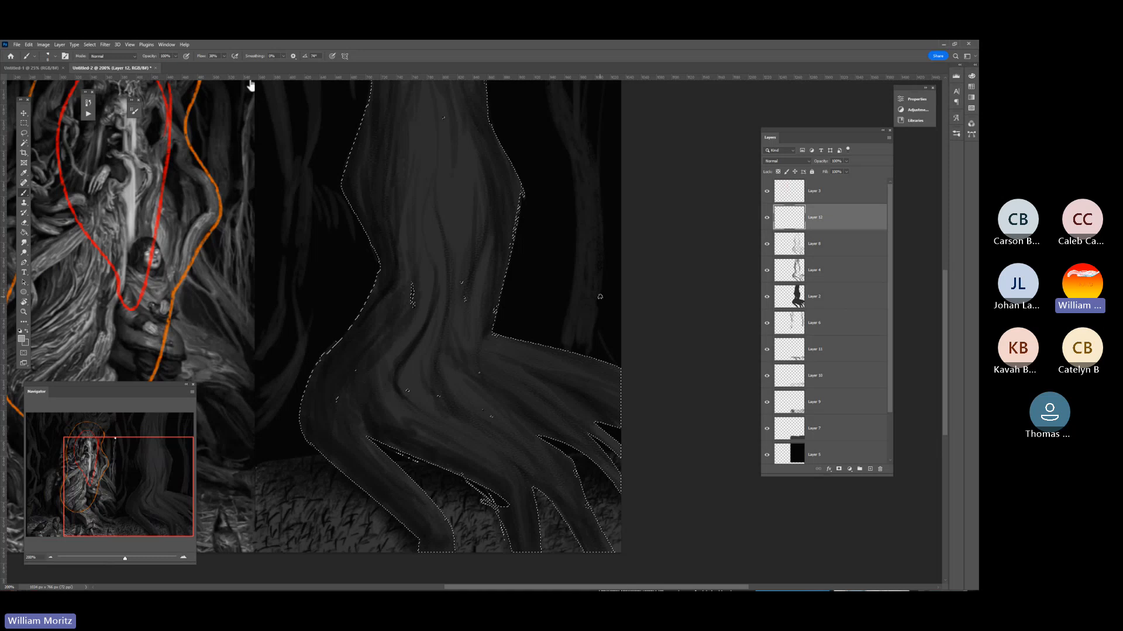
pyautogui.moveTo(175, 56); pyautogui.dragTo(157, 64)
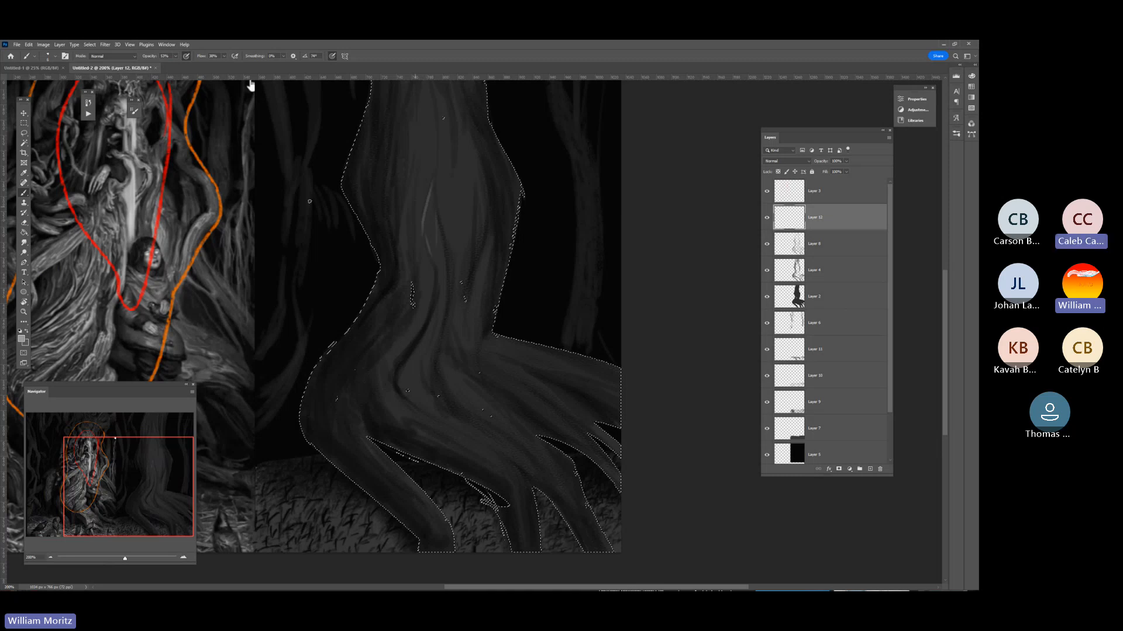
# Paint faint light-grey bark streaks along the trunk and roots, and toggle the highlight layer's visibility to compare the effect.
pyautogui.moveTo(124, 559); pyautogui.dragTo(121, 559)
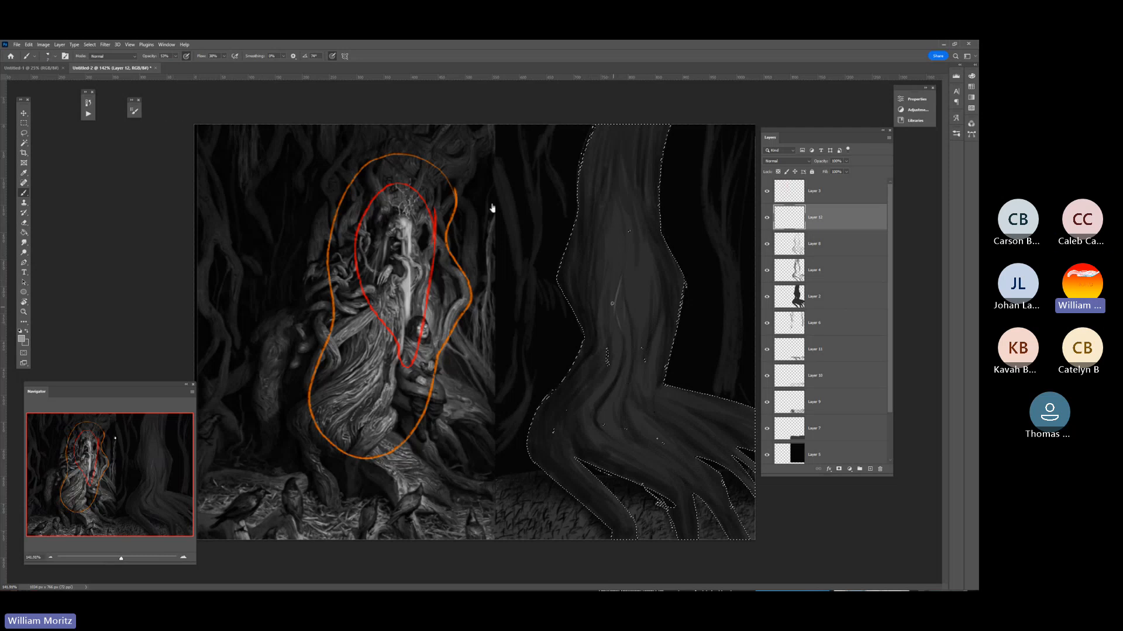
pyautogui.press('1')
pyautogui.press('2')
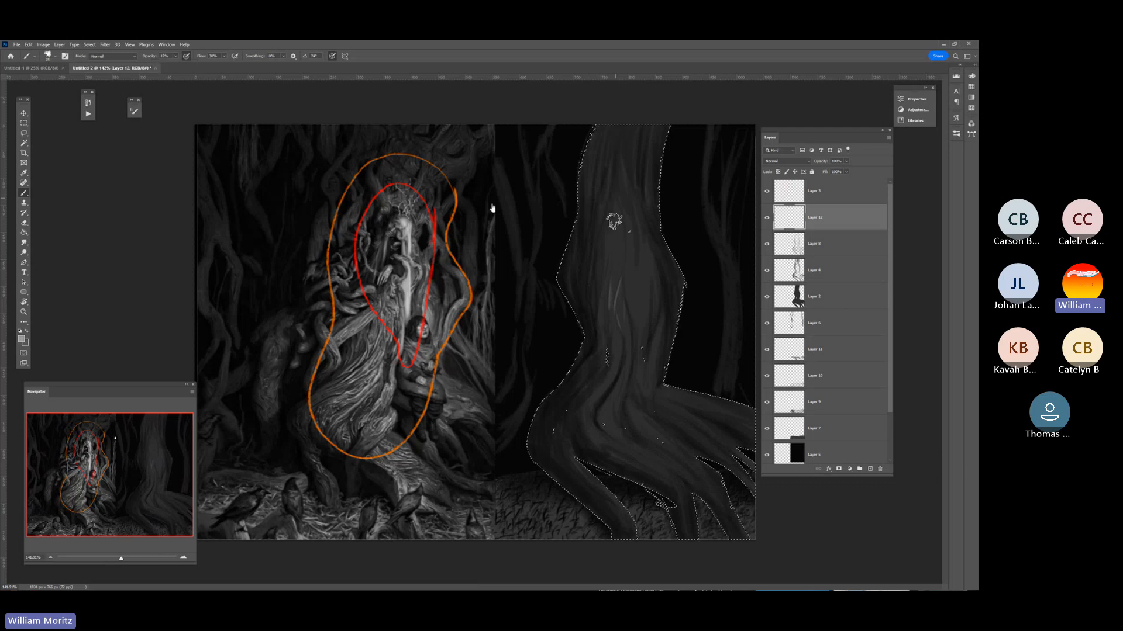
pyautogui.moveTo(612, 211); pyautogui.dragTo(604, 330)
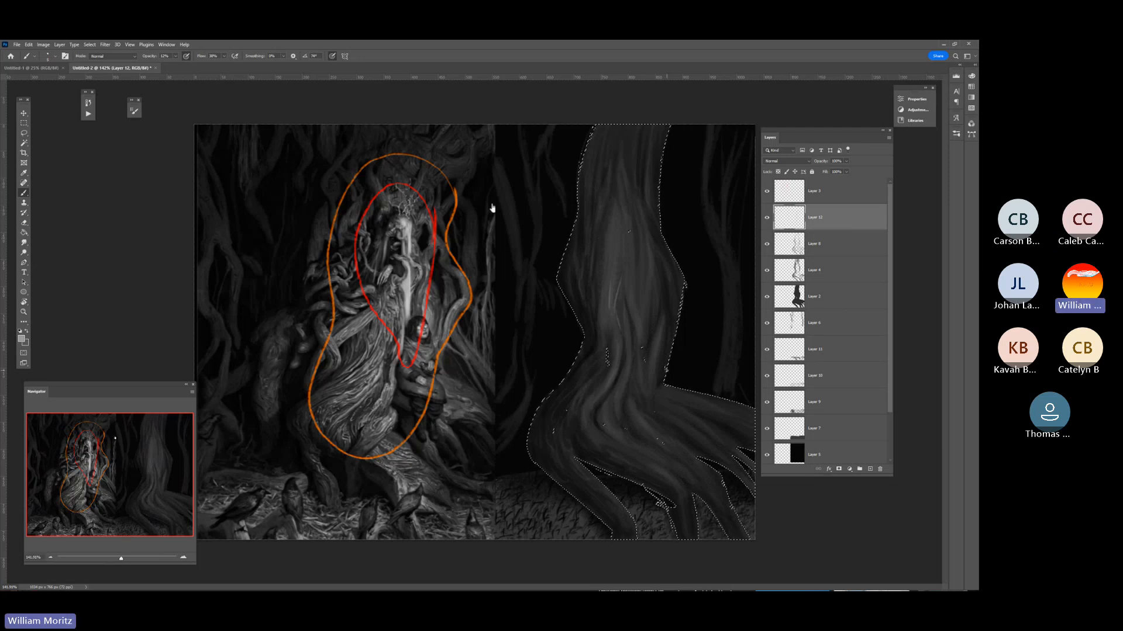
pyautogui.click(768, 218)
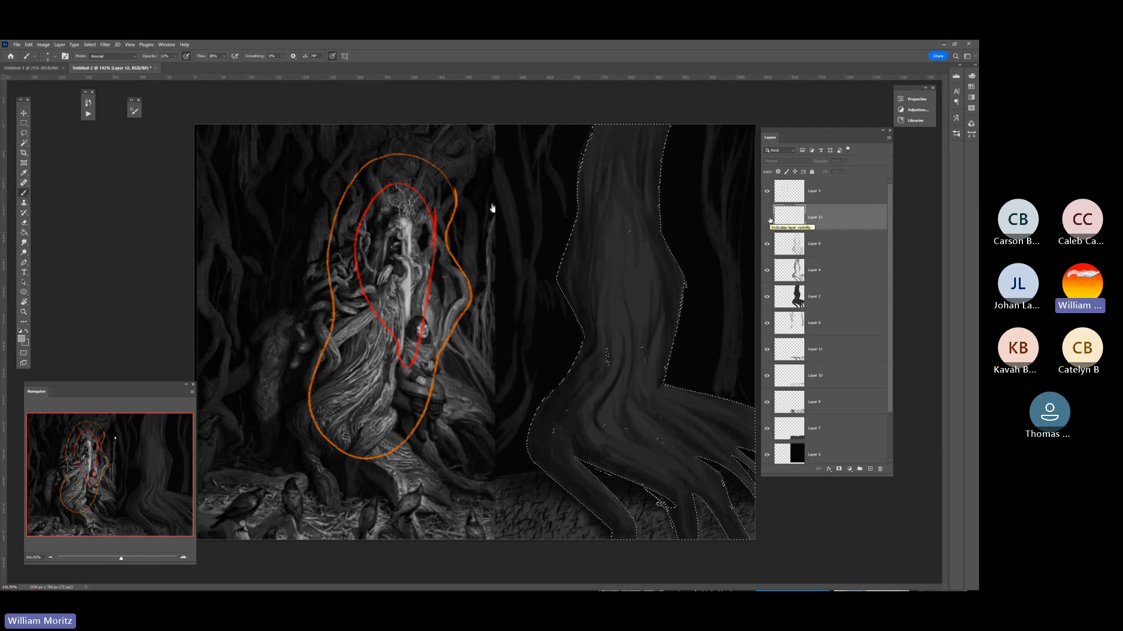
pyautogui.click(768, 218)
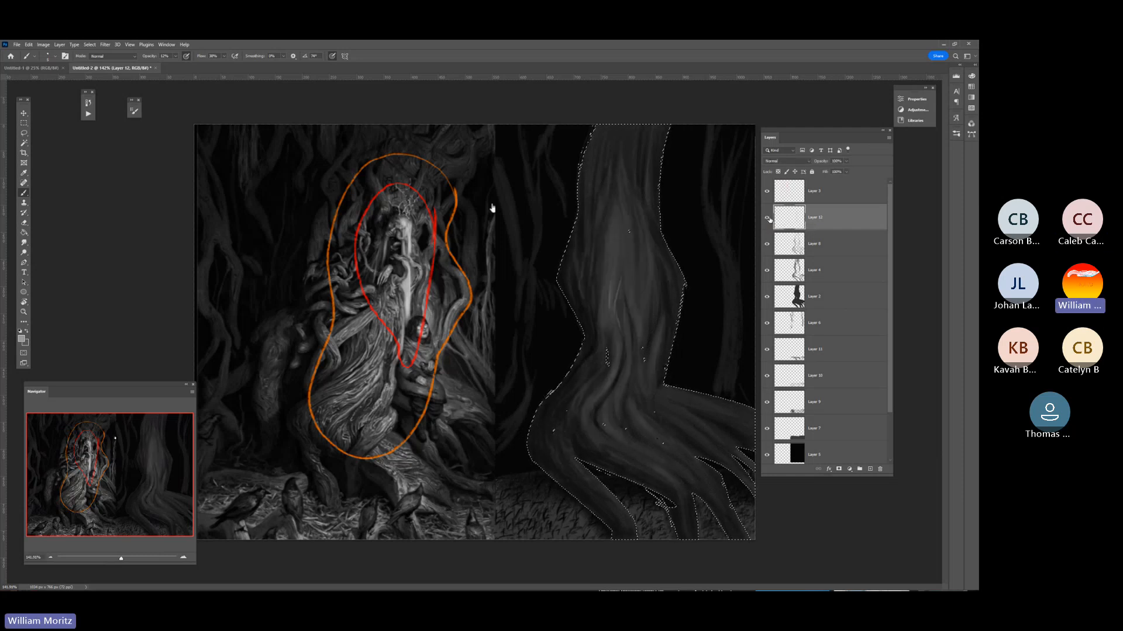
# Raise the brush opacity and paint brighter highlight streaks down the middle of the trunk.
pyautogui.click(175, 56)
pyautogui.moveTo(175, 65); pyautogui.dragTo(190, 64)
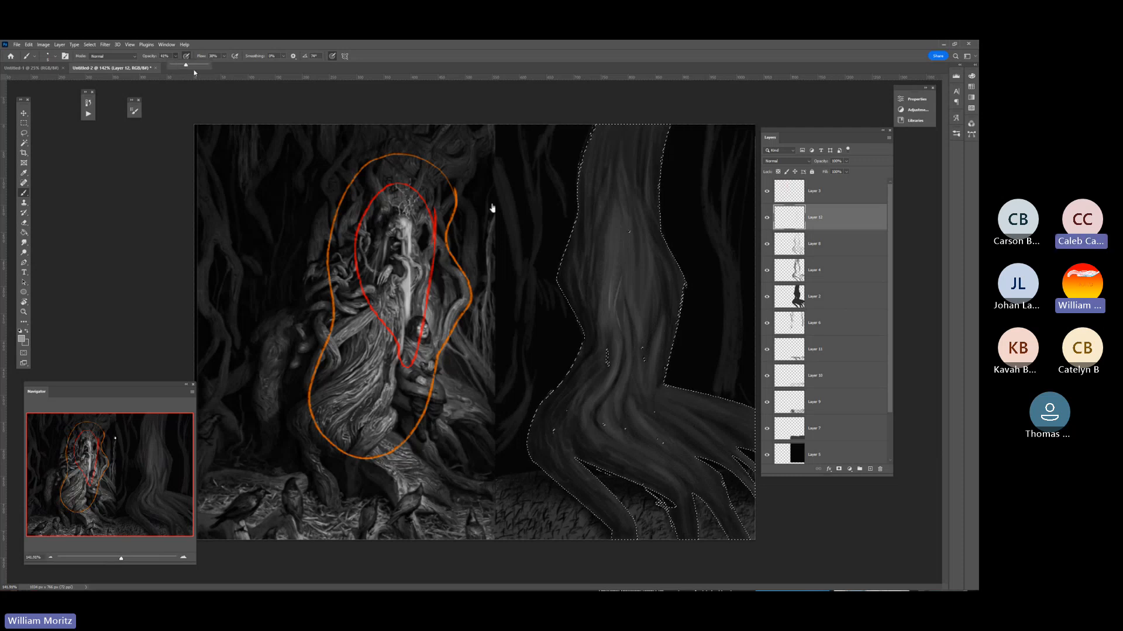
pyautogui.click(605, 283)
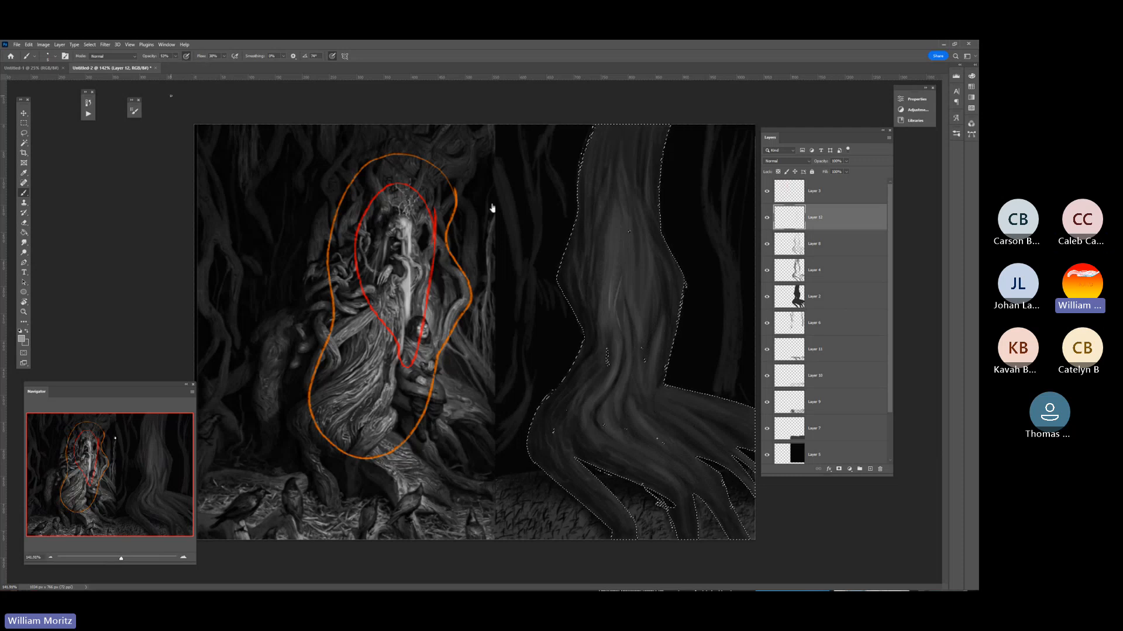
pyautogui.moveTo(602, 320)
pyautogui.mouseDown()
pyautogui.moveTo(602, 284)
pyautogui.moveTo(600, 321)
pyautogui.mouseUp()
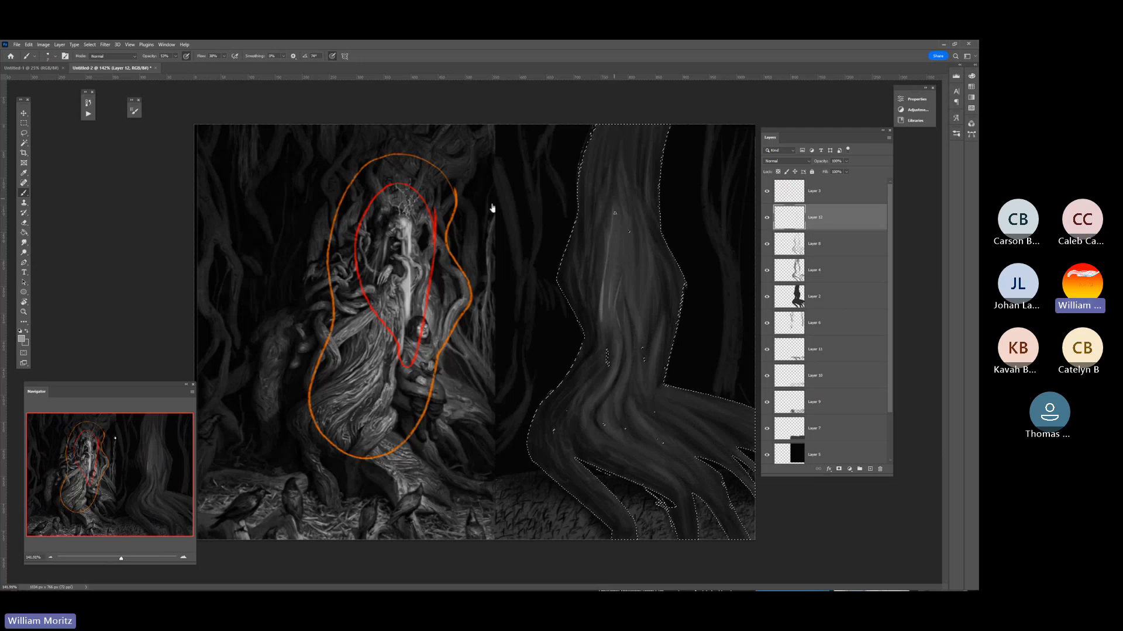
pyautogui.moveTo(624, 215); pyautogui.dragTo(628, 235)
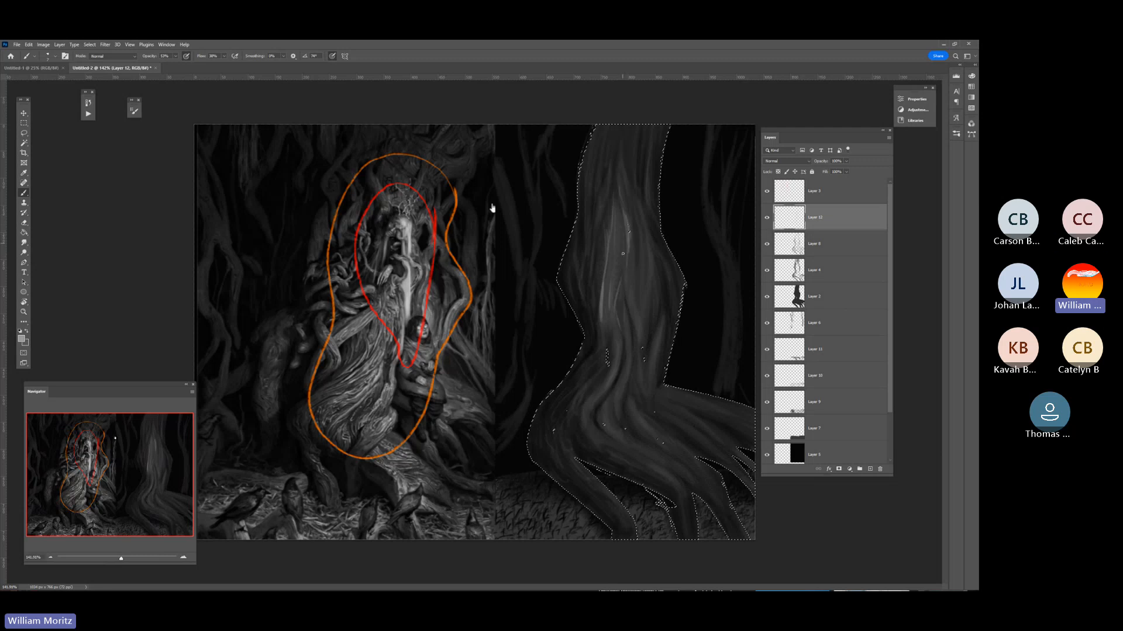
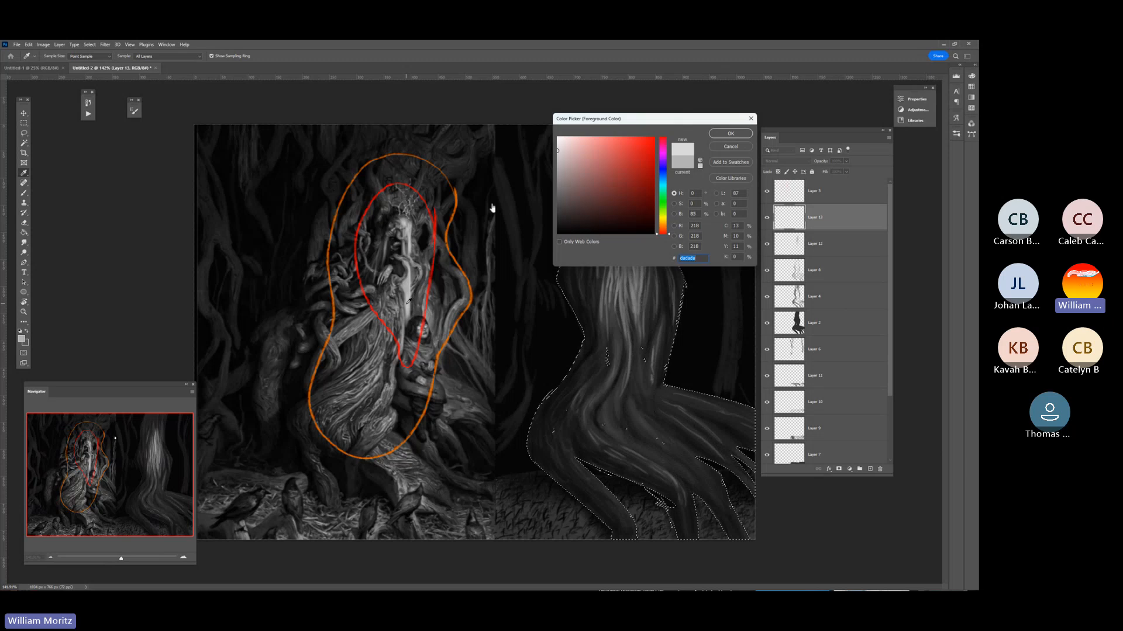
# Sample a light grey (RGB 197) from the reference's bright highlight, paint brighter streaks down the trunk and roots, and clear the selection.
pyautogui.click(403, 223)
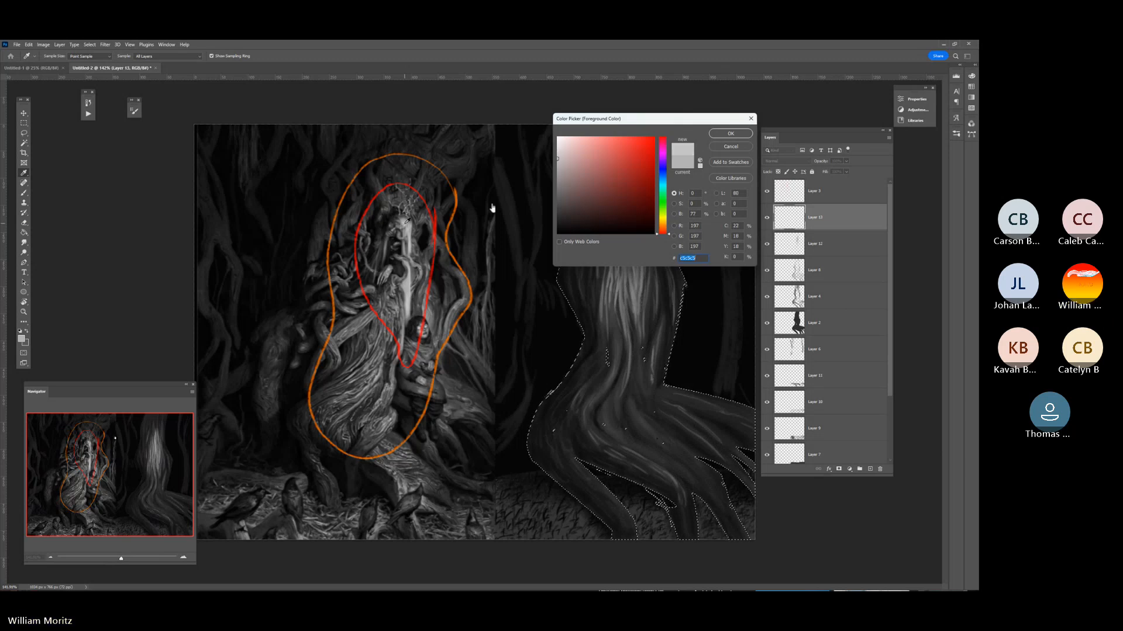
pyautogui.click(731, 133)
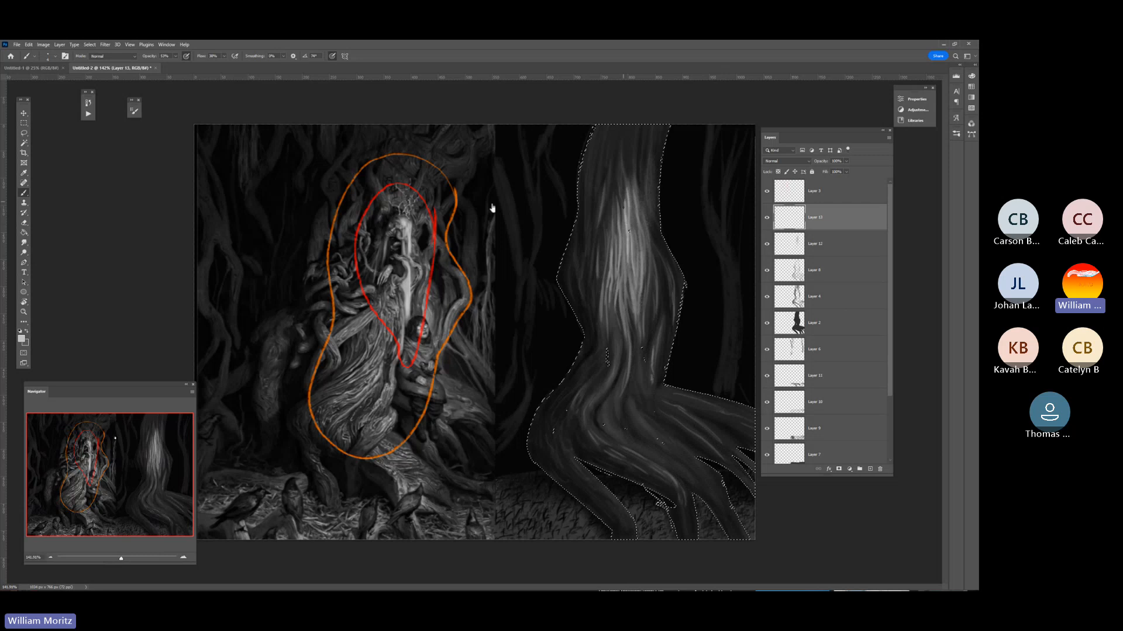
pyautogui.moveTo(624, 208); pyautogui.dragTo(625, 186)
pyautogui.moveTo(633, 227)
pyautogui.mouseDown()
pyautogui.moveTo(636, 254)
pyautogui.moveTo(632, 187)
pyautogui.moveTo(638, 256)
pyautogui.mouseUp()
pyautogui.moveTo(630, 205); pyautogui.dragTo(633, 260)
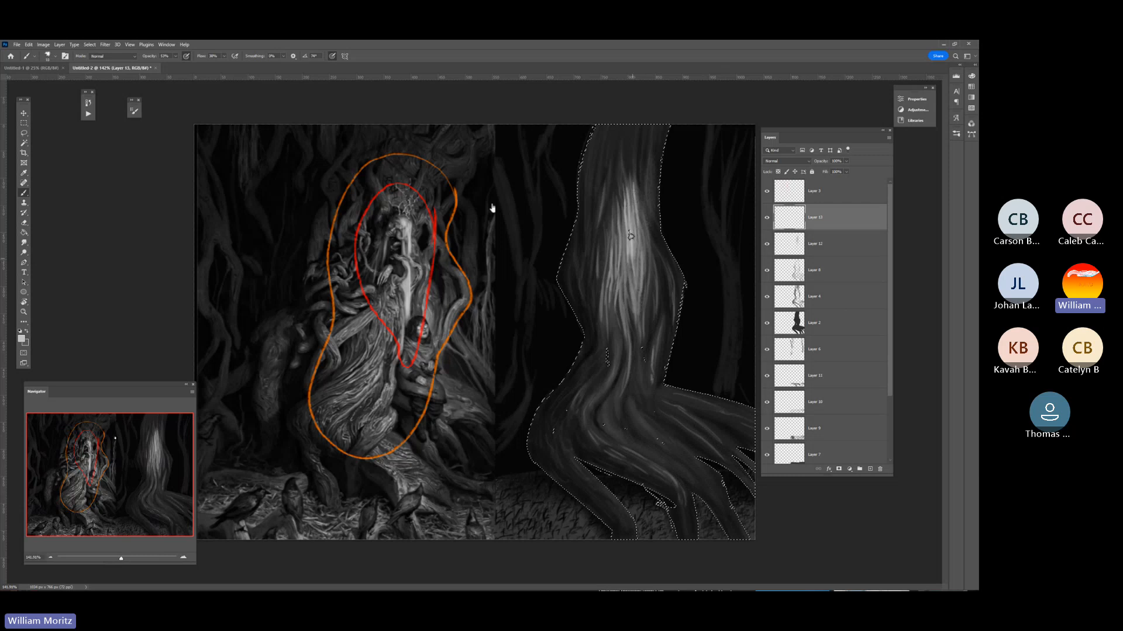
pyautogui.press(']')
pyautogui.press(']')
pyautogui.moveTo(632, 214); pyautogui.dragTo(639, 298)
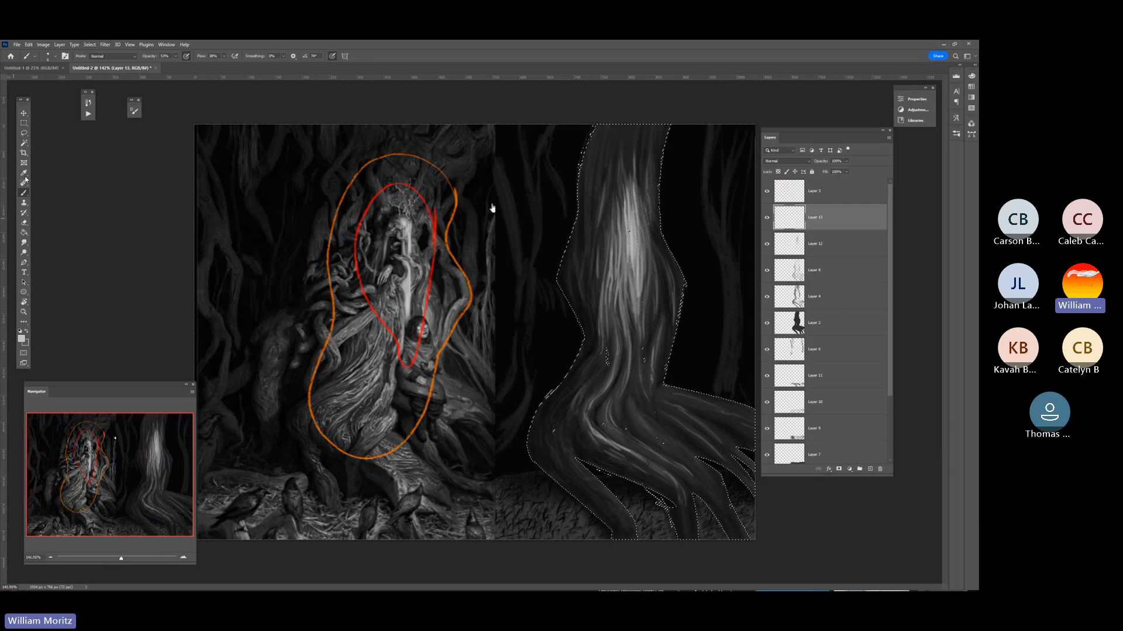
pyautogui.press('l')
pyautogui.hotkey('ctrl', 'd')
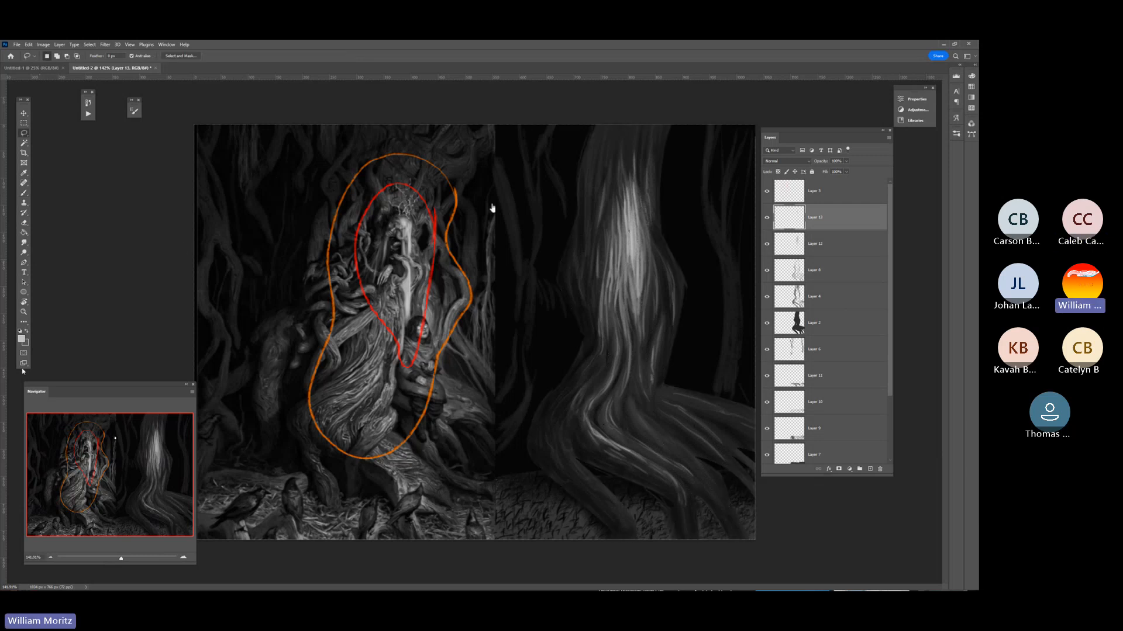
# Move the layer list closer to the artwork and colour-label Layer 2 green and Layer 4 blue.
pyautogui.press('z')
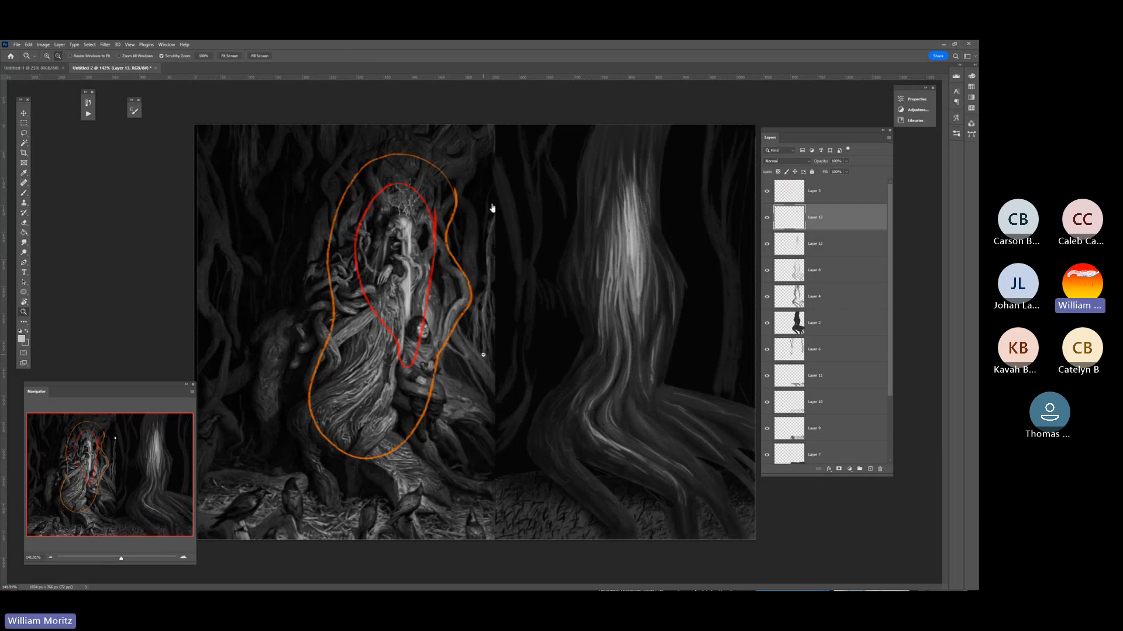
pyautogui.keyDown('alt'); pyautogui.click(298, 297); pyautogui.keyUp('alt')
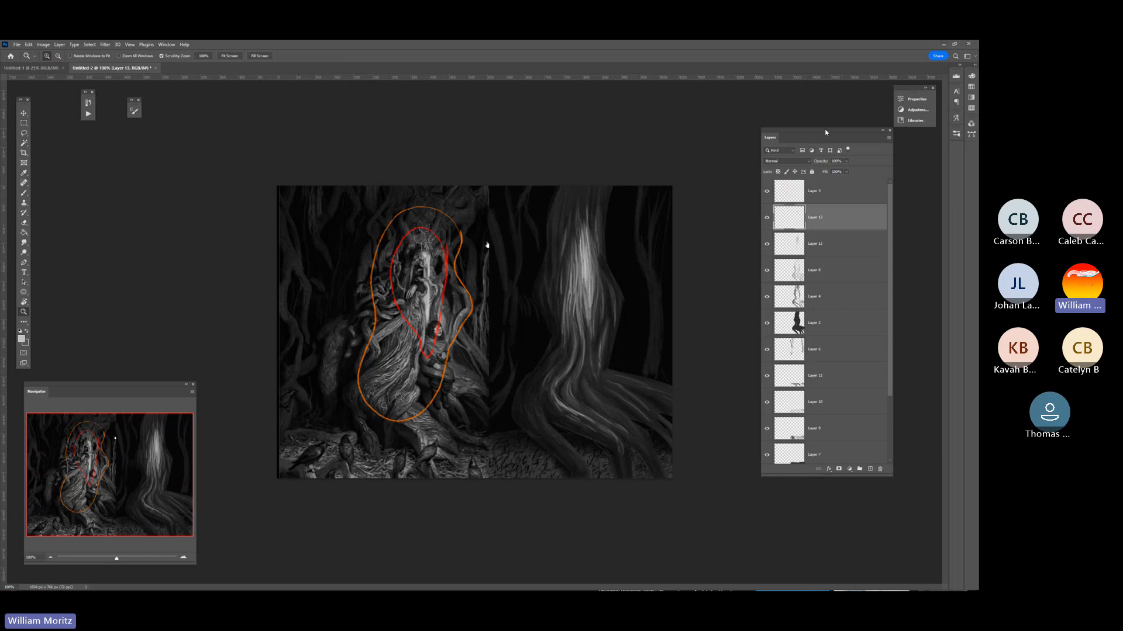
pyautogui.moveTo(824, 132); pyautogui.dragTo(764, 142)
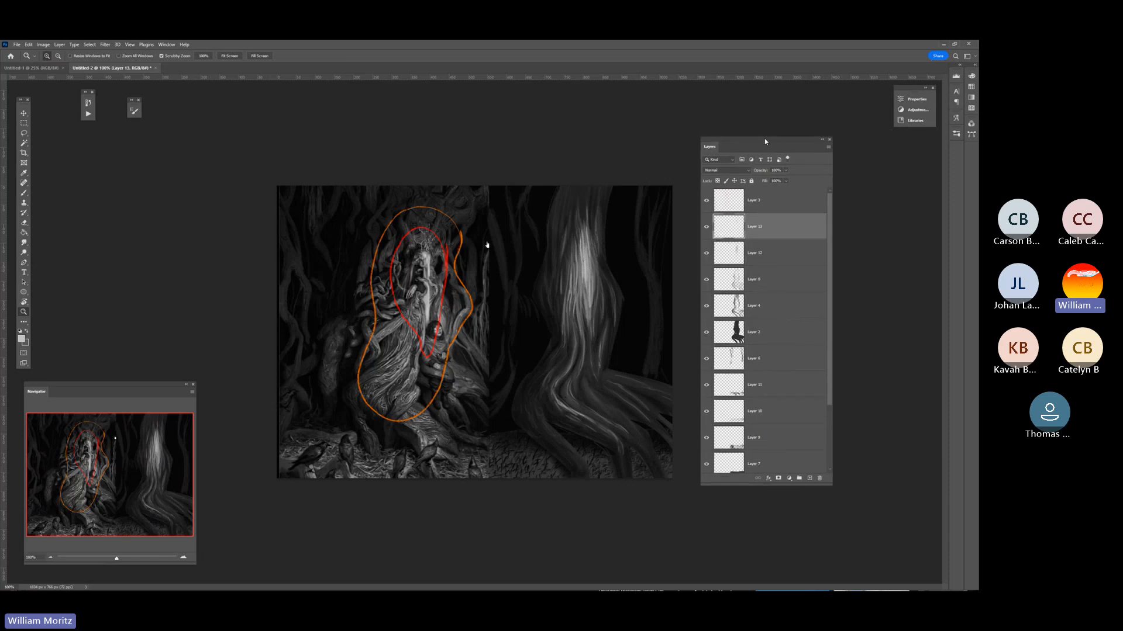
pyautogui.click(777, 334)
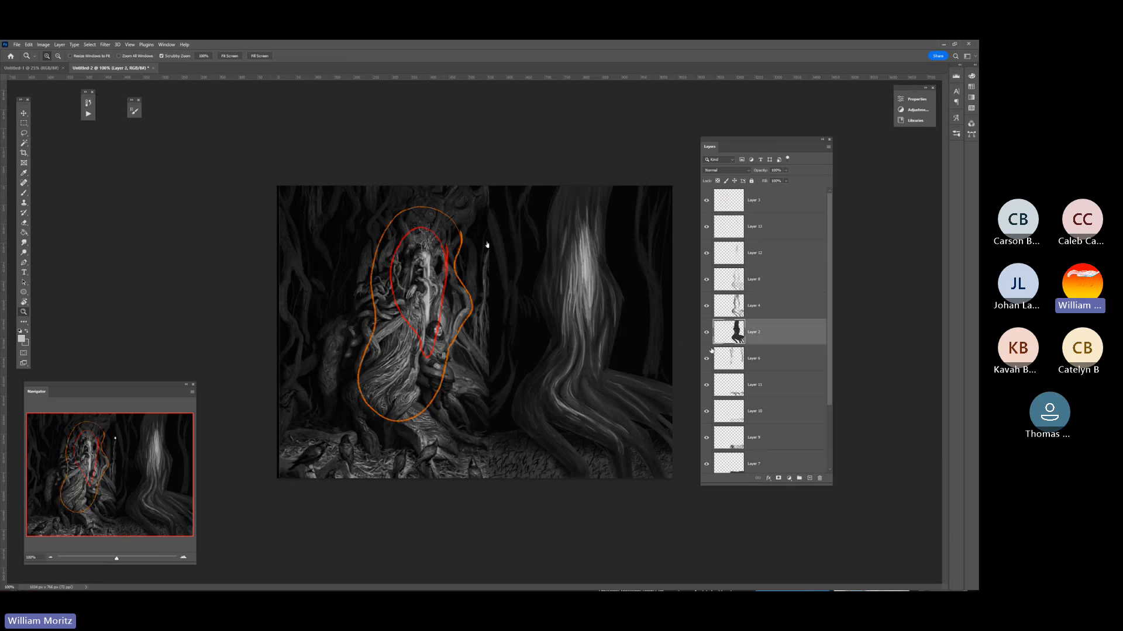
pyautogui.rightClick(709, 342)
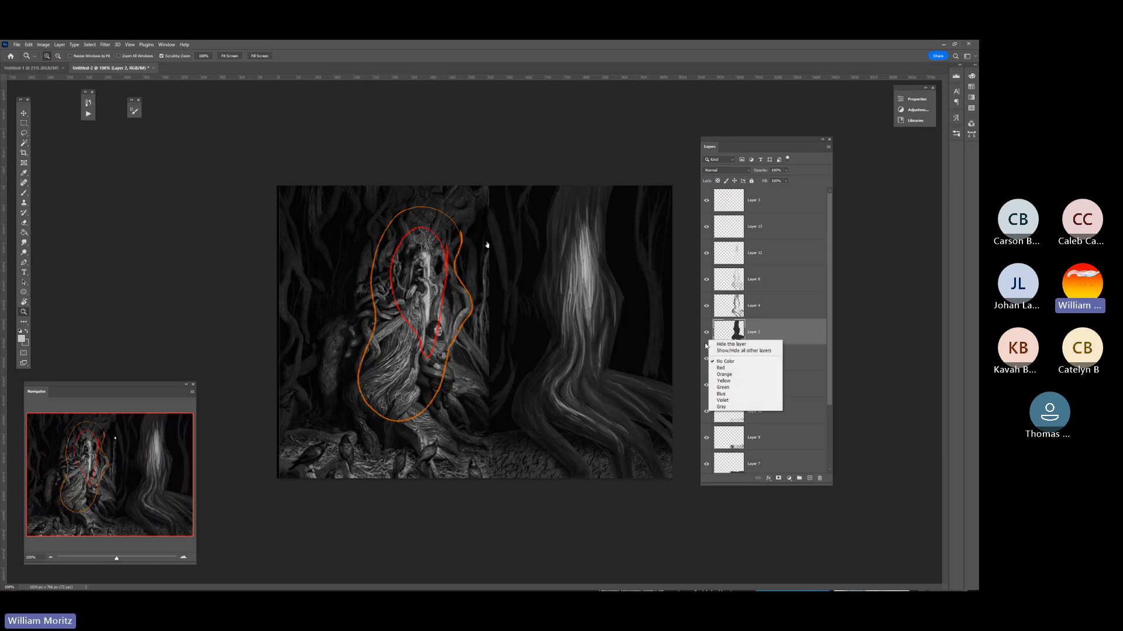
pyautogui.click(723, 387)
pyautogui.moveTo(735, 140); pyautogui.dragTo(738, 127)
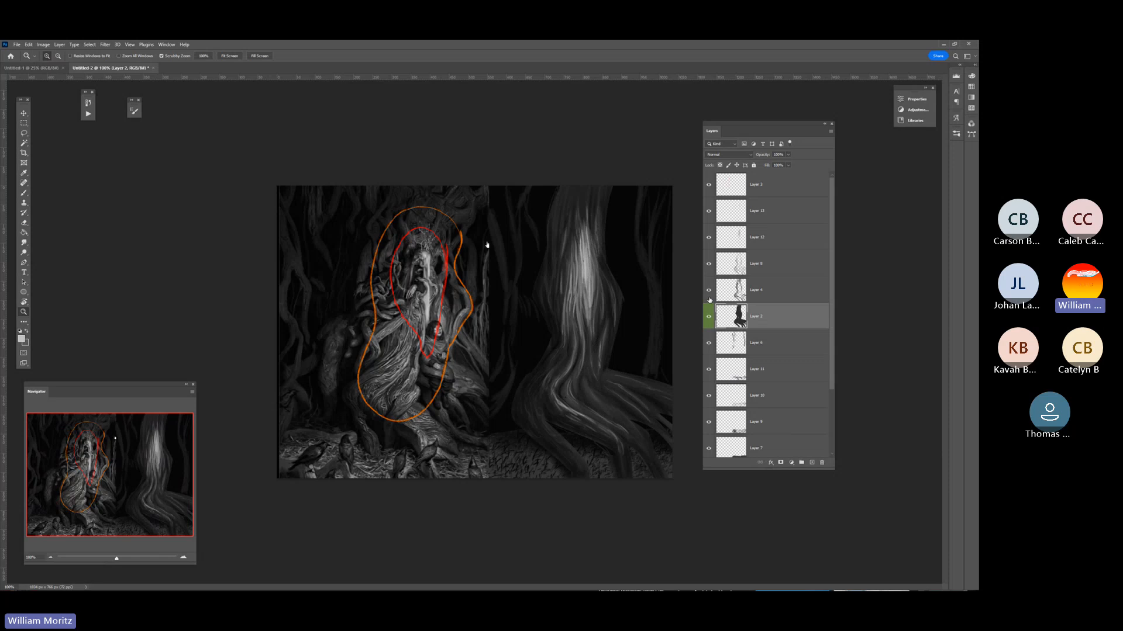
pyautogui.rightClick(710, 300)
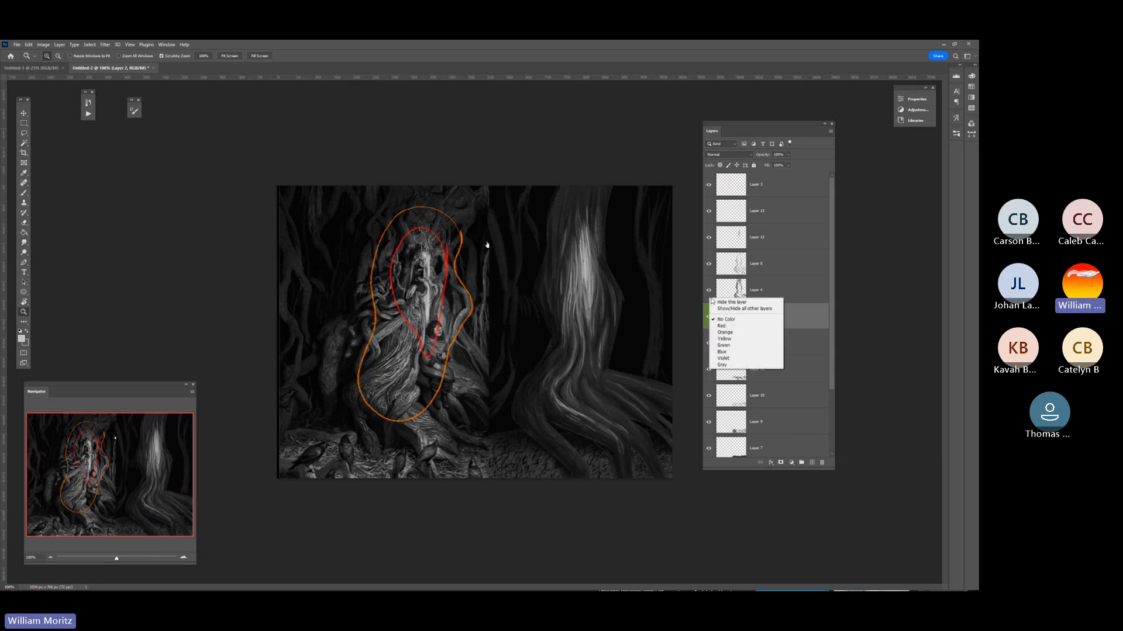
pyautogui.click(726, 351)
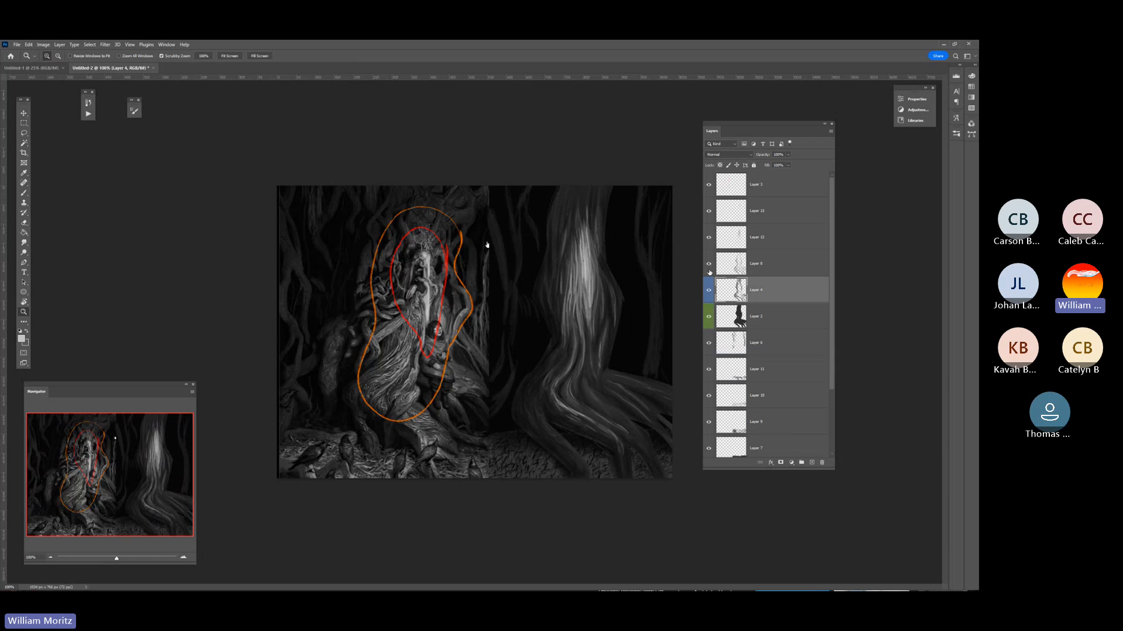
# Toggle Layer 8's visibility to check its content and colour-label the layer violet.
pyautogui.click(709, 266)
pyautogui.click(710, 266)
pyautogui.click(709, 266)
pyautogui.click(709, 266)
pyautogui.rightClick(709, 271)
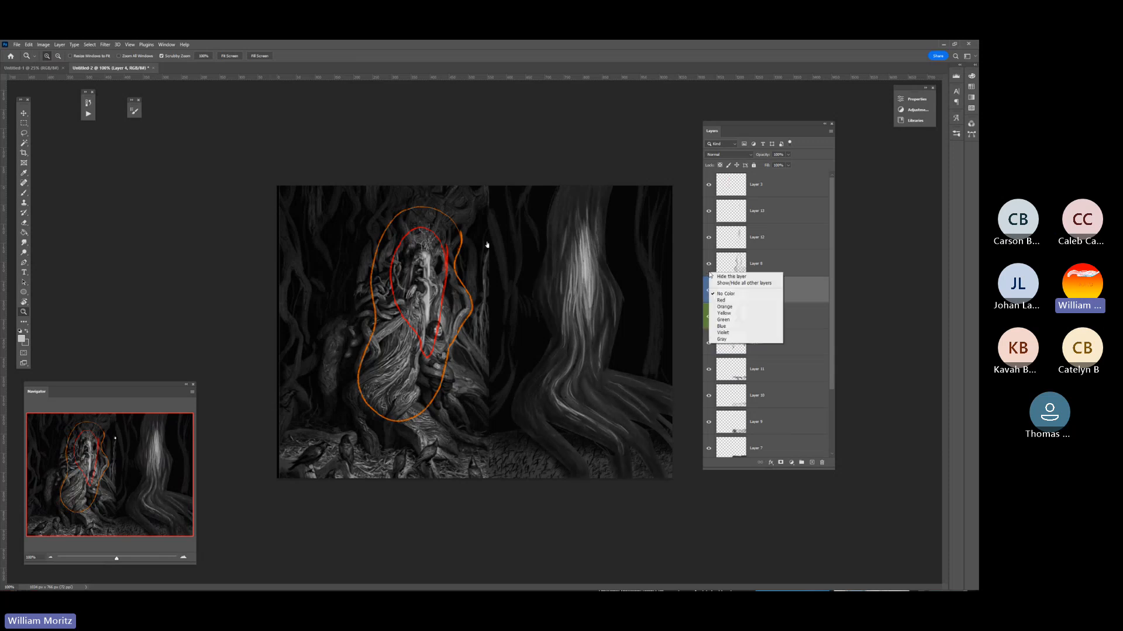
pyautogui.click(733, 333)
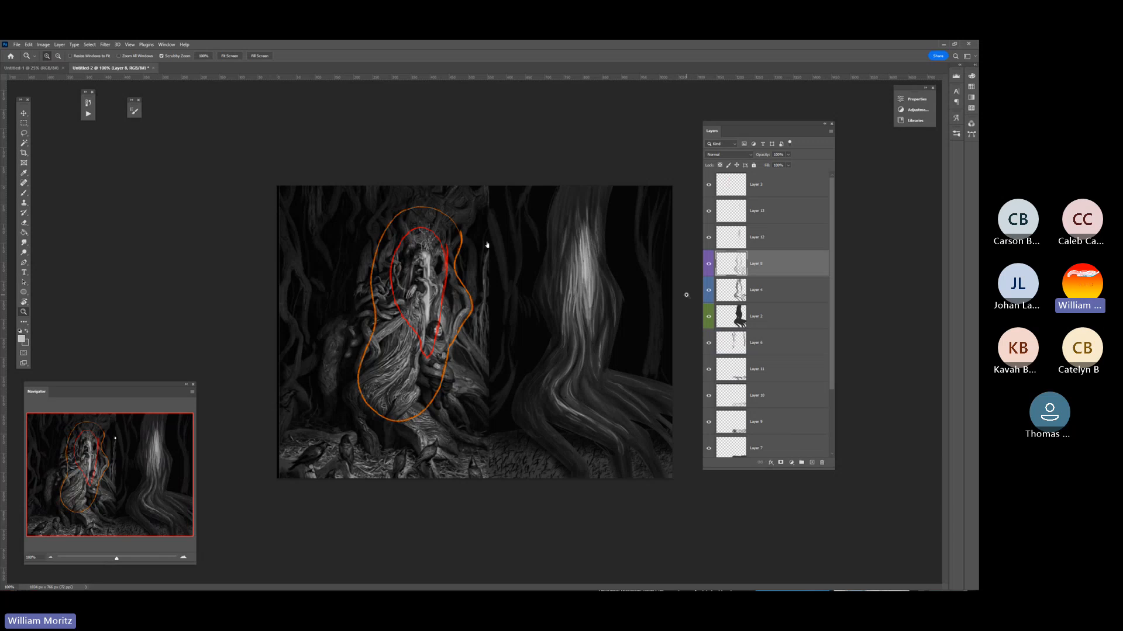
# Colour-label Layer 12 orange and Layer 13 yellow.
pyautogui.rightClick(712, 247)
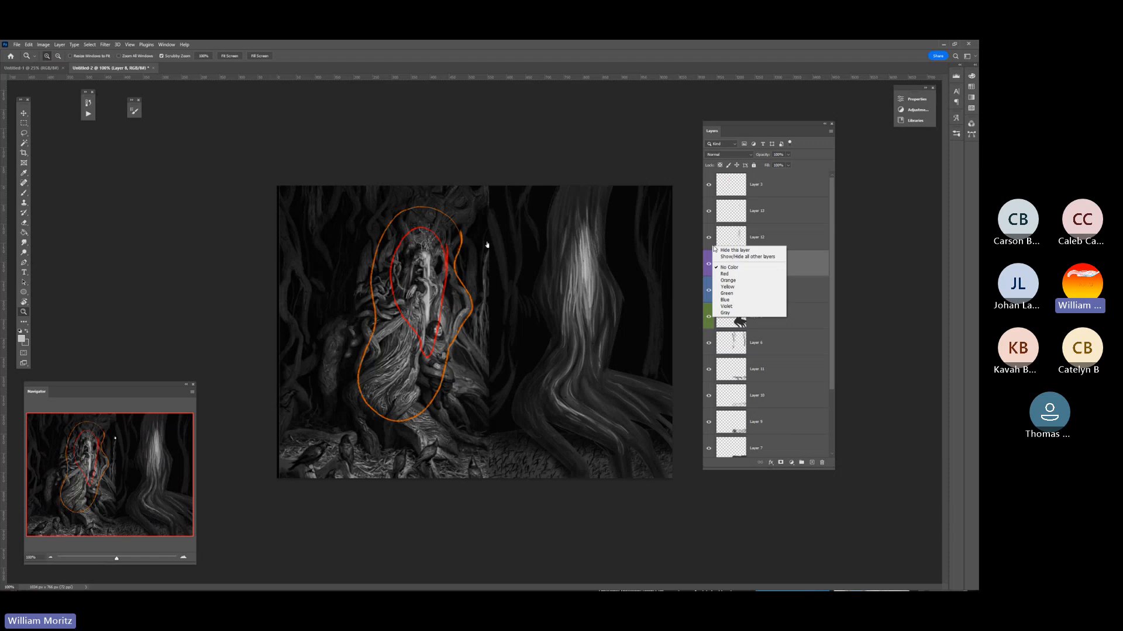
pyautogui.click(751, 280)
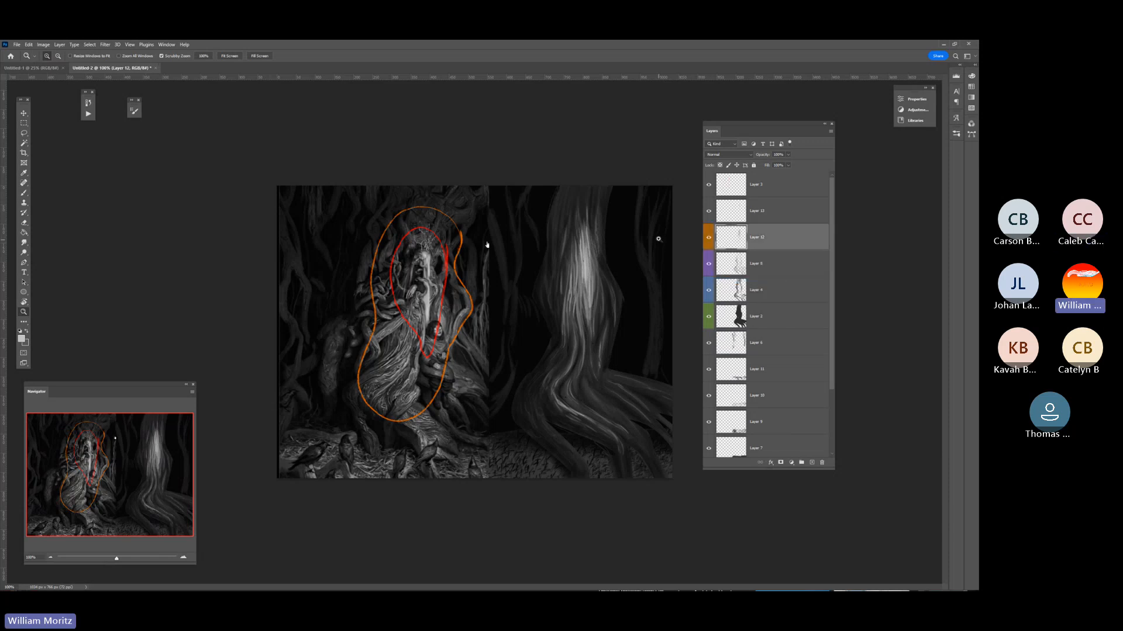
pyautogui.rightClick(708, 216)
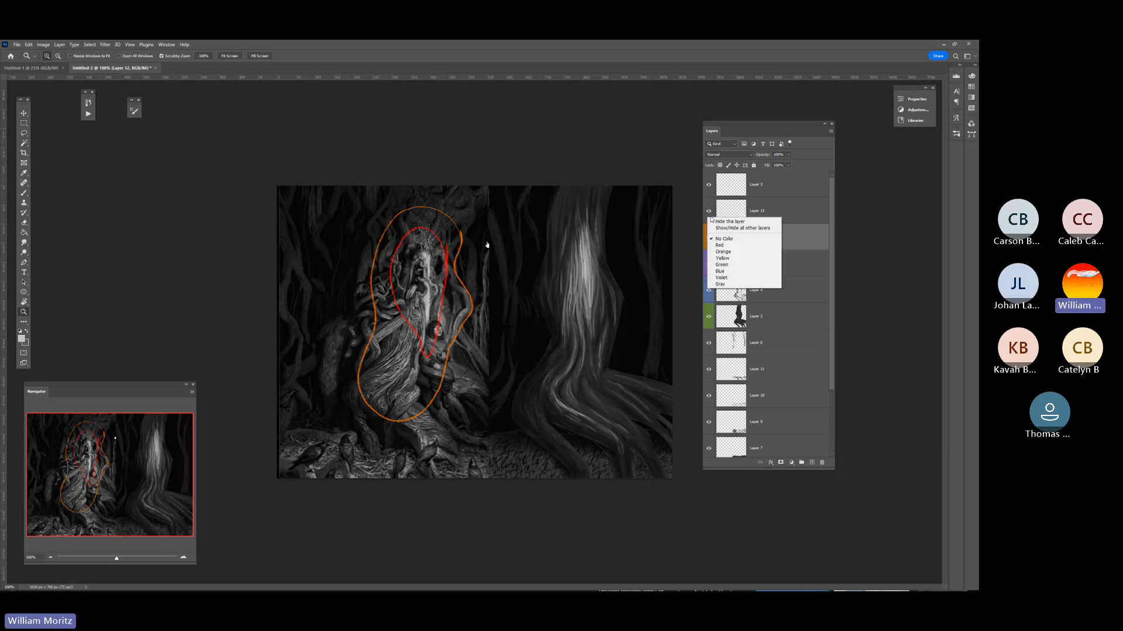
pyautogui.click(731, 259)
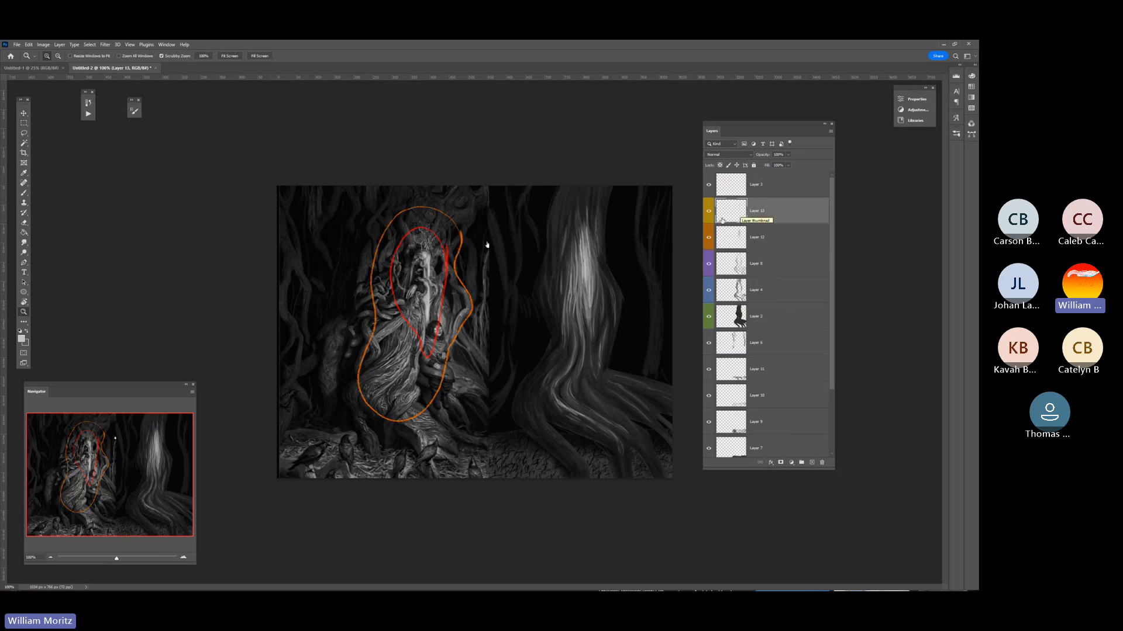
# Choose the Dodge tool with a larger brush for Layer 2 and load that layer's trunk shape as a selection.
pyautogui.click(772, 320)
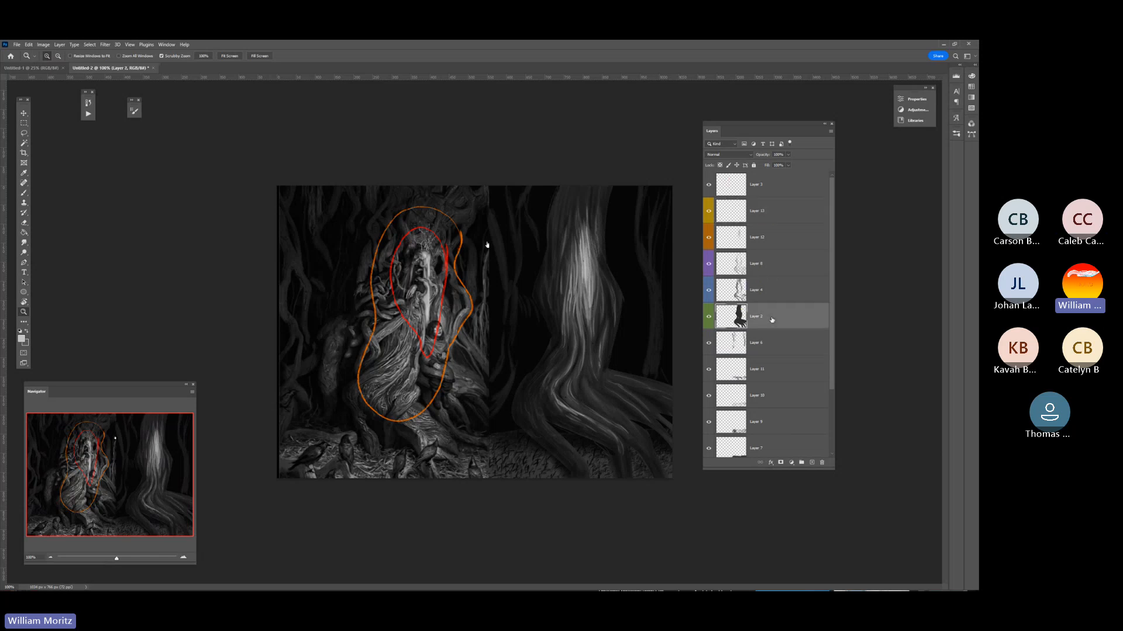
pyautogui.click(24, 253)
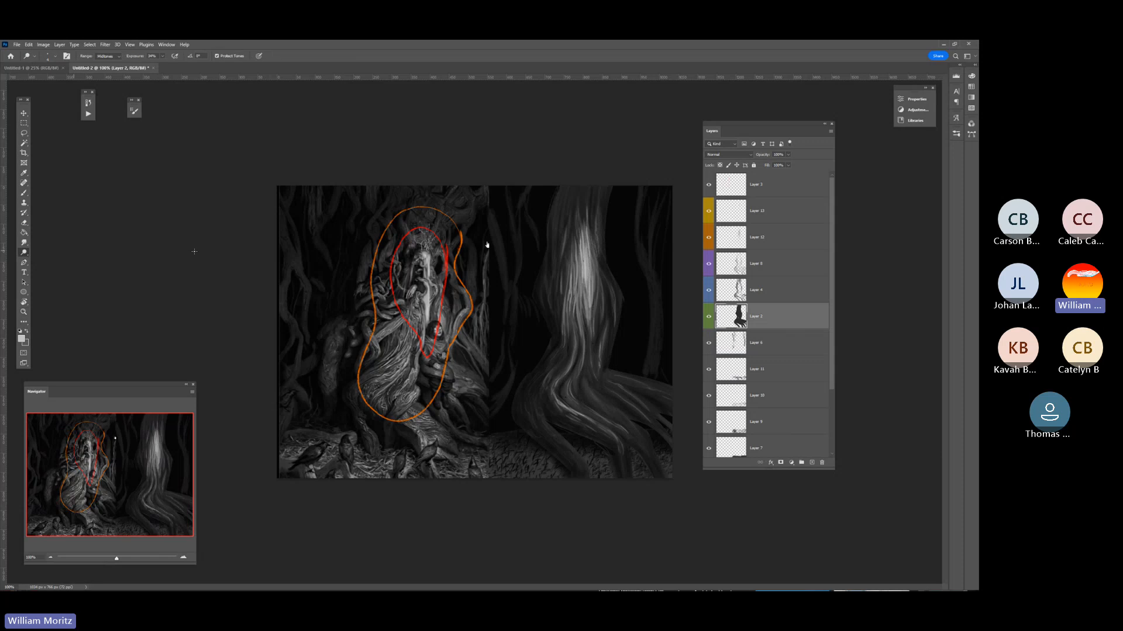
pyautogui.press(']')
pyautogui.press(']')
pyautogui.press(']')
pyautogui.press(']')
pyautogui.press(']')
pyautogui.keyDown('ctrl'); pyautogui.click(727, 323); pyautogui.keyUp('ctrl')
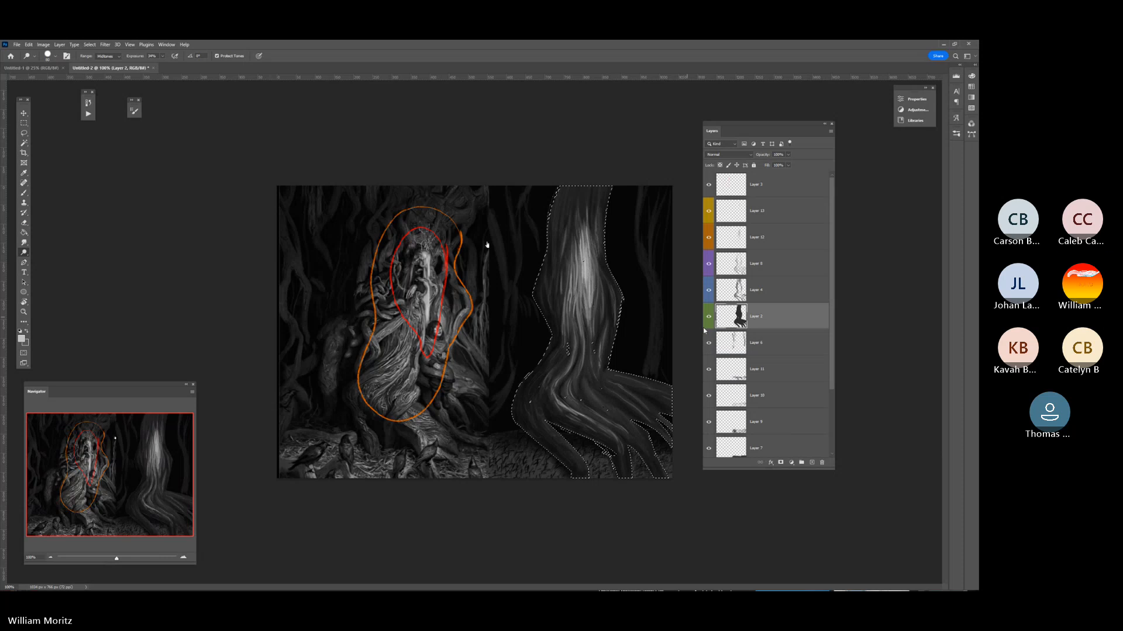
pyautogui.click(707, 317)
pyautogui.click(707, 317)
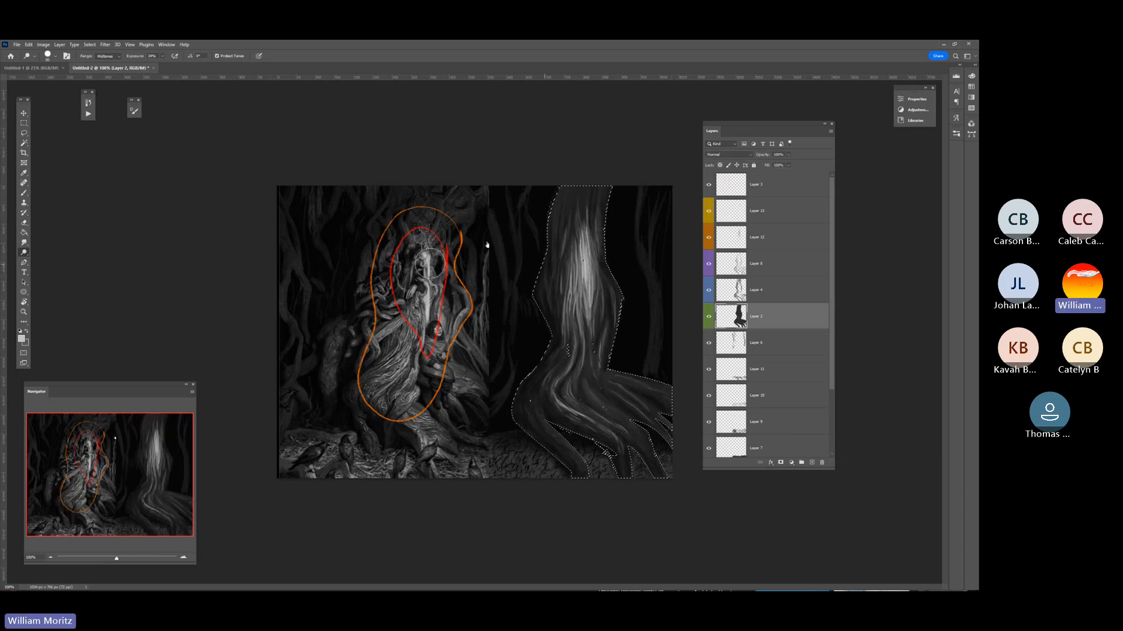
# Dodge the midtones of Layer 2 along the trunk and roots with varied brush sizes to lighten the bark.
pyautogui.rightClick(25, 253)
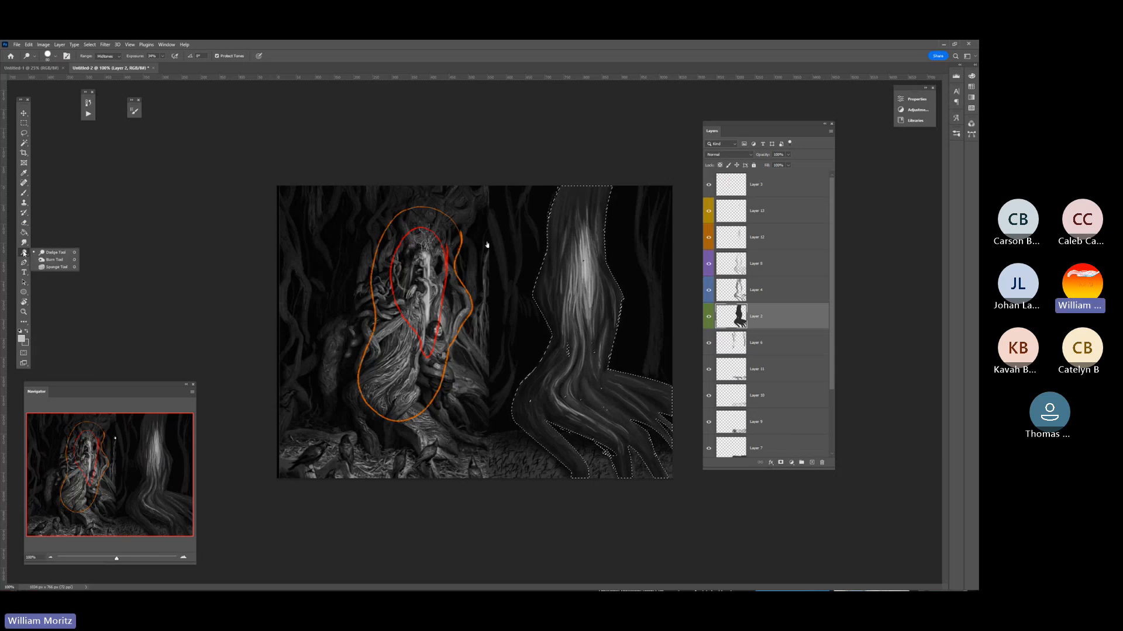
pyautogui.click(57, 262)
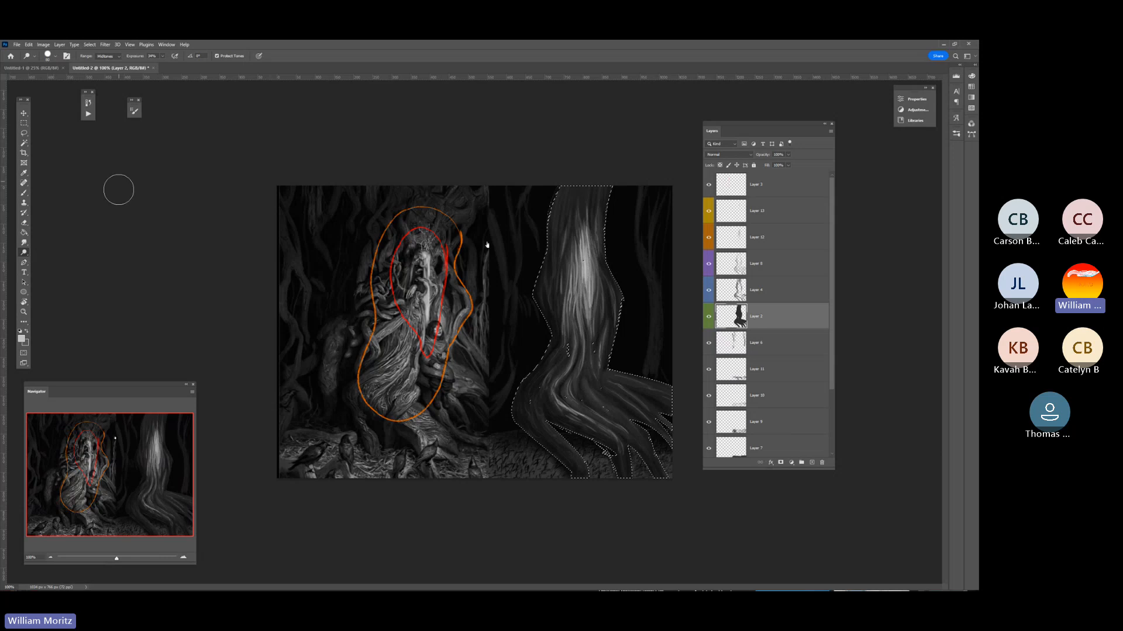
pyautogui.press('[')
pyautogui.press('[')
pyautogui.press('[')
pyautogui.moveTo(580, 190)
pyautogui.mouseDown()
pyautogui.moveTo(566, 313)
pyautogui.moveTo(567, 214)
pyautogui.moveTo(565, 328)
pyautogui.moveTo(565, 215)
pyautogui.moveTo(562, 310)
pyautogui.moveTo(559, 298)
pyautogui.moveTo(565, 347)
pyautogui.moveTo(565, 290)
pyautogui.moveTo(575, 357)
pyautogui.moveTo(585, 353)
pyautogui.moveTo(582, 308)
pyautogui.moveTo(578, 391)
pyautogui.moveTo(598, 338)
pyautogui.moveTo(588, 255)
pyautogui.moveTo(599, 340)
pyautogui.moveTo(584, 246)
pyautogui.moveTo(610, 315)
pyautogui.moveTo(581, 205)
pyautogui.moveTo(569, 360)
pyautogui.moveTo(575, 335)
pyautogui.moveTo(549, 368)
pyautogui.mouseUp()
pyautogui.press(']')
pyautogui.press(']')
pyautogui.press(']')
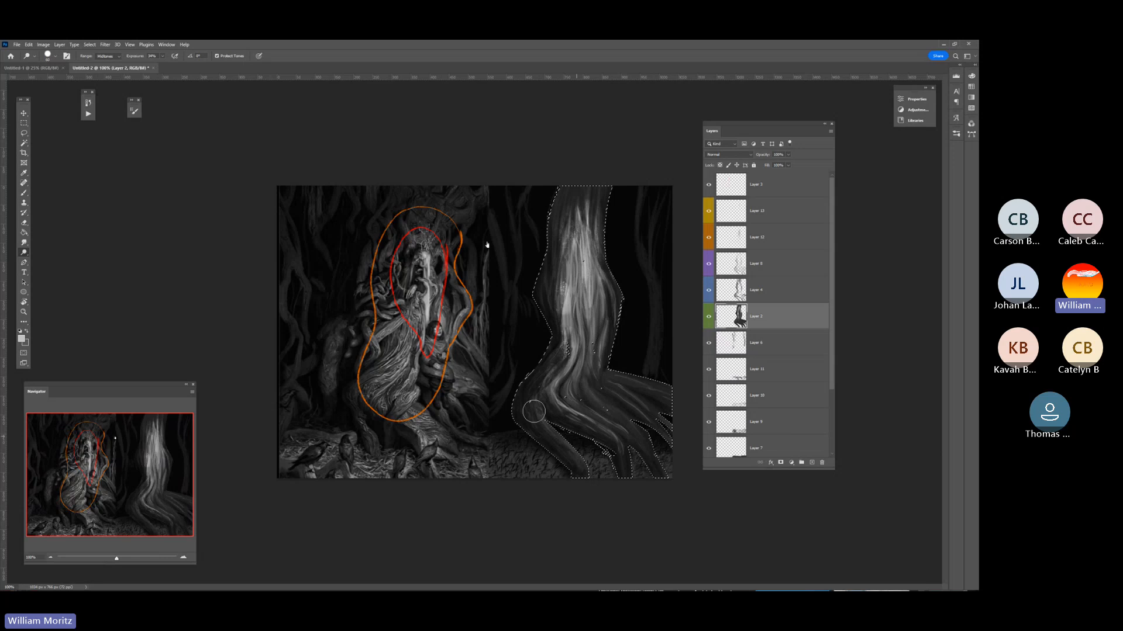
pyautogui.moveTo(558, 358)
pyautogui.mouseDown()
pyautogui.moveTo(563, 305)
pyautogui.moveTo(562, 349)
pyautogui.mouseUp()
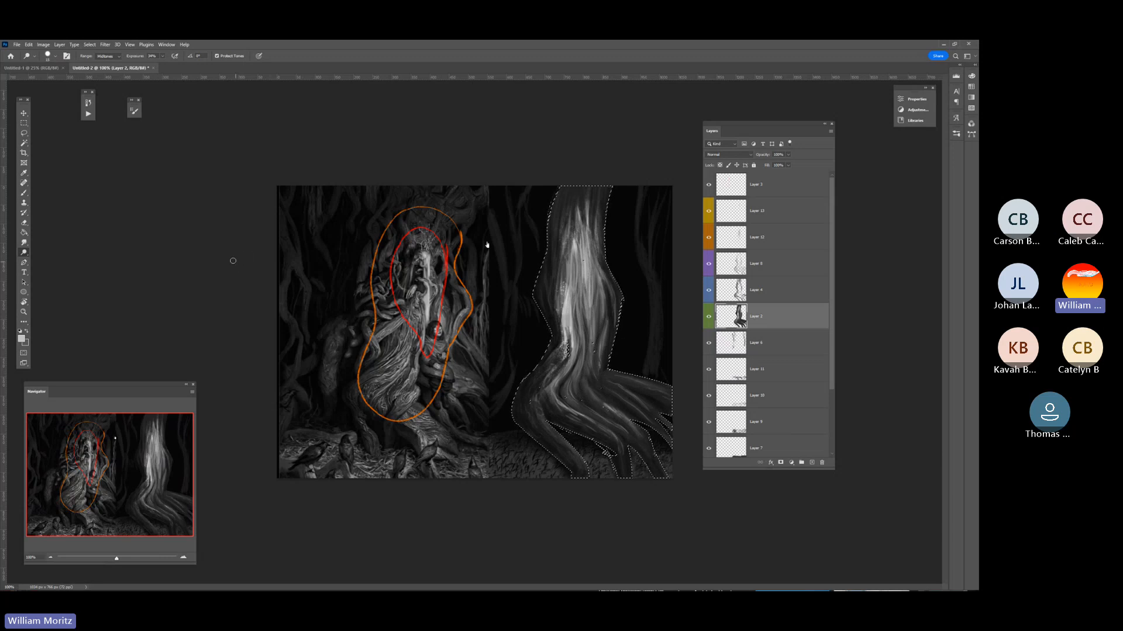
# Clear the trunk selection and toggle Layer 2's visibility to judge the lightened bark.
pyautogui.click(24, 123)
pyautogui.click(139, 213)
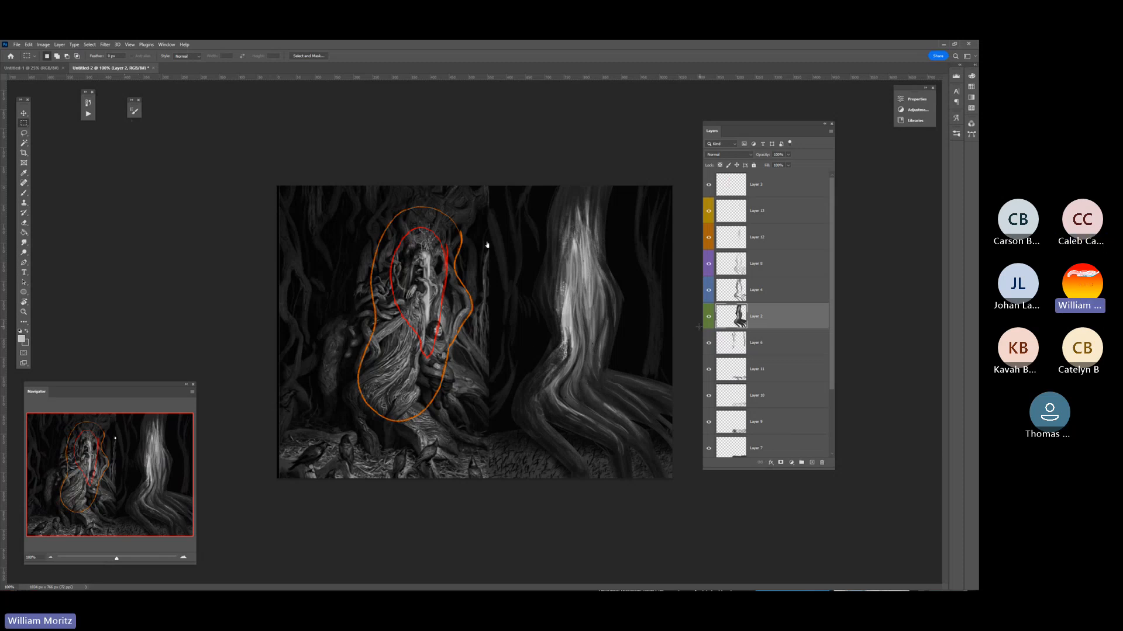
pyautogui.click(708, 317)
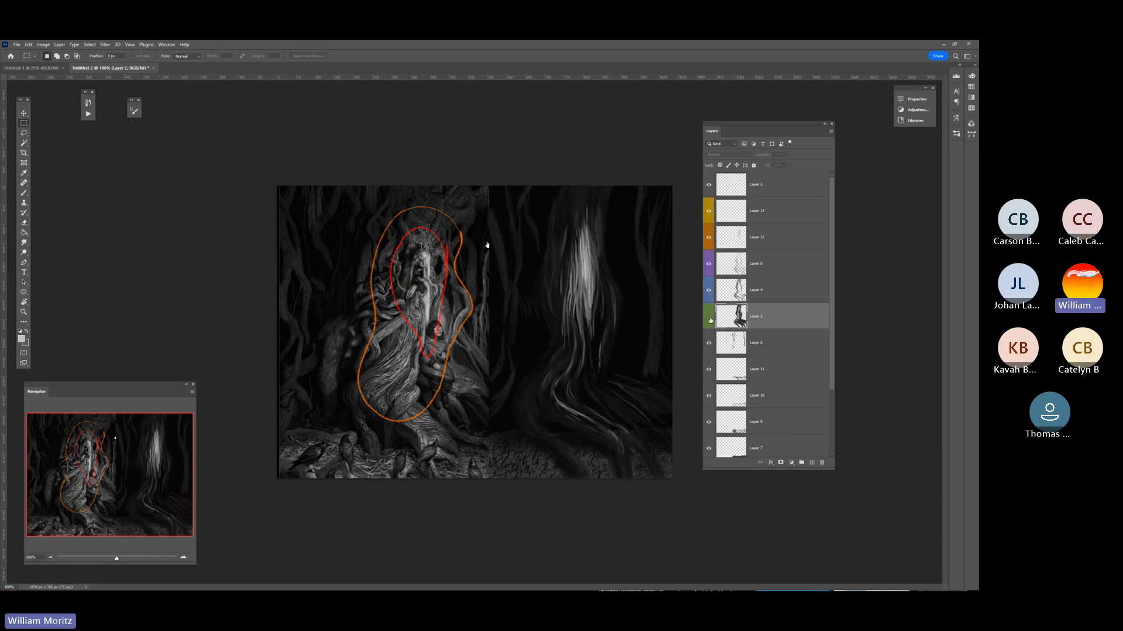
pyautogui.click(709, 316)
pyautogui.click(709, 316)
pyautogui.click(708, 317)
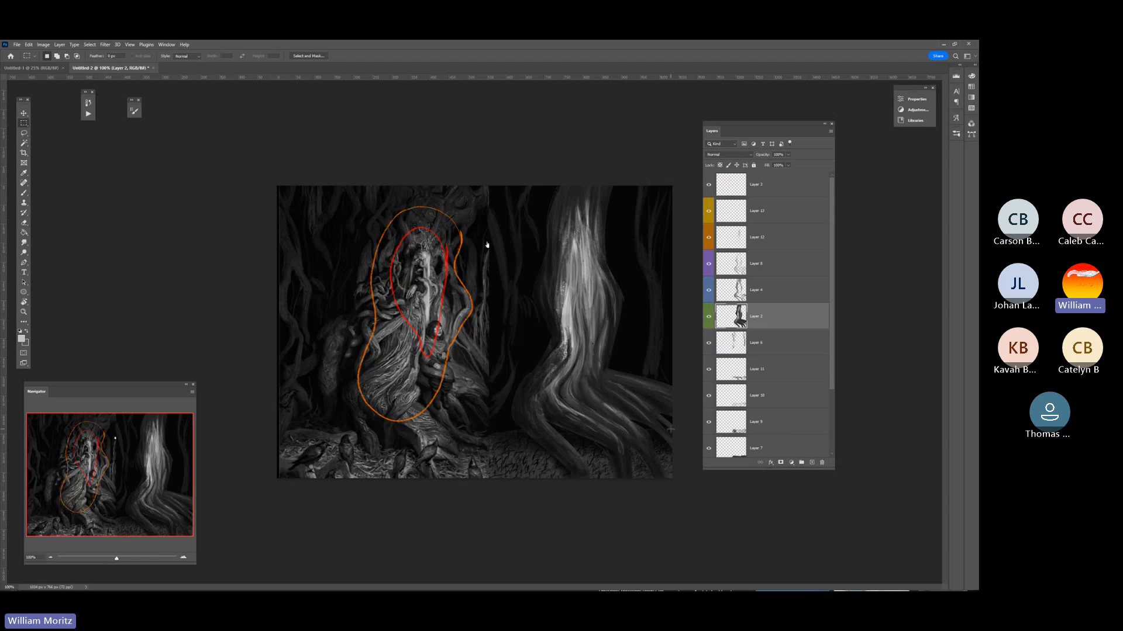
# Choose the Burn tool with an enlarged brush for Layer 4 and return to Layer 2.
pyautogui.click(731, 299)
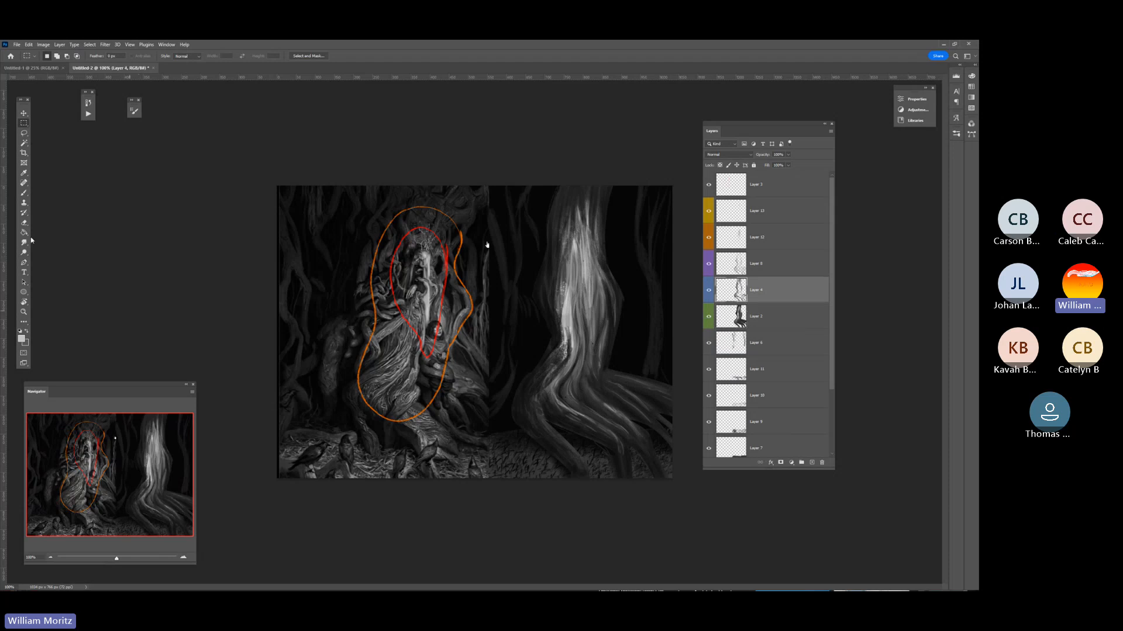
pyautogui.moveTo(24, 255); pyautogui.dragTo(45, 260)
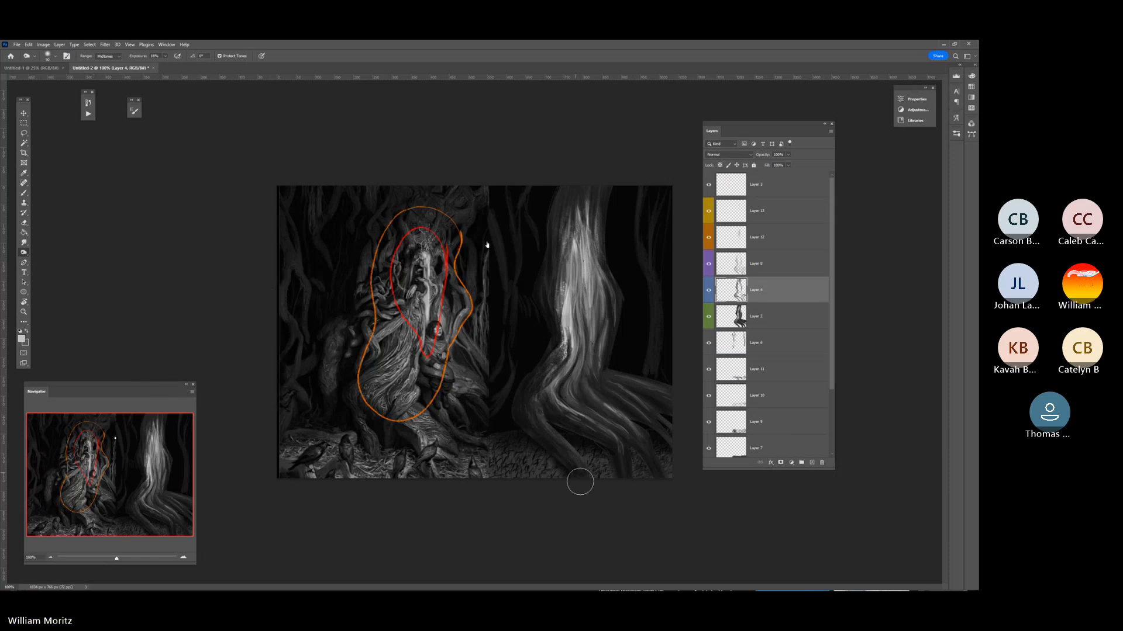
pyautogui.press(']')
pyautogui.press(']')
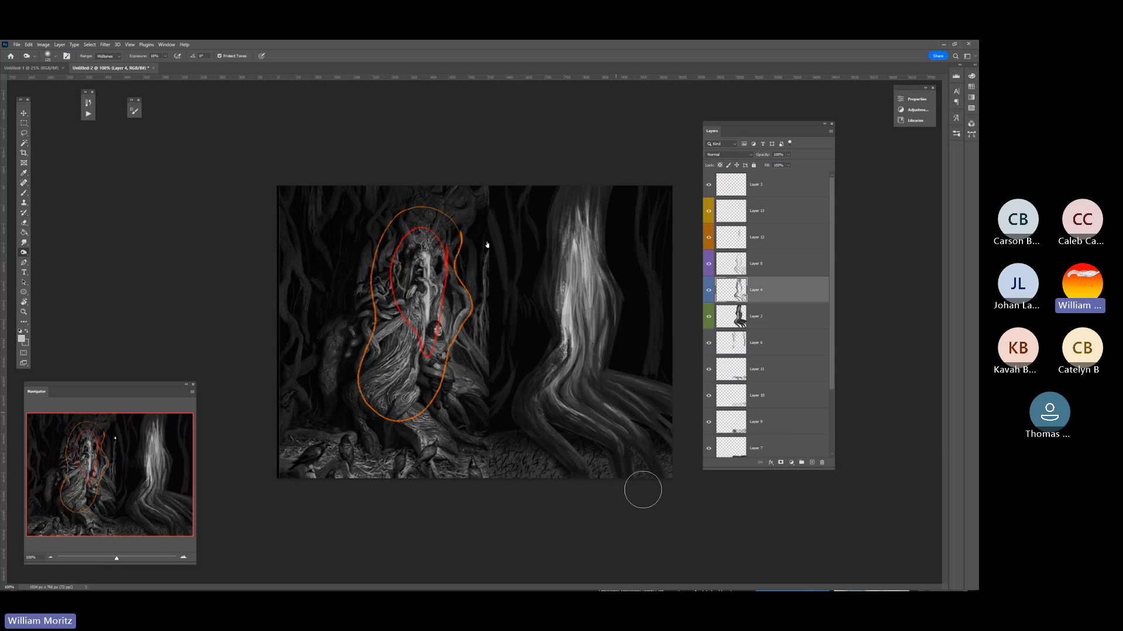
pyautogui.rightClick(641, 361)
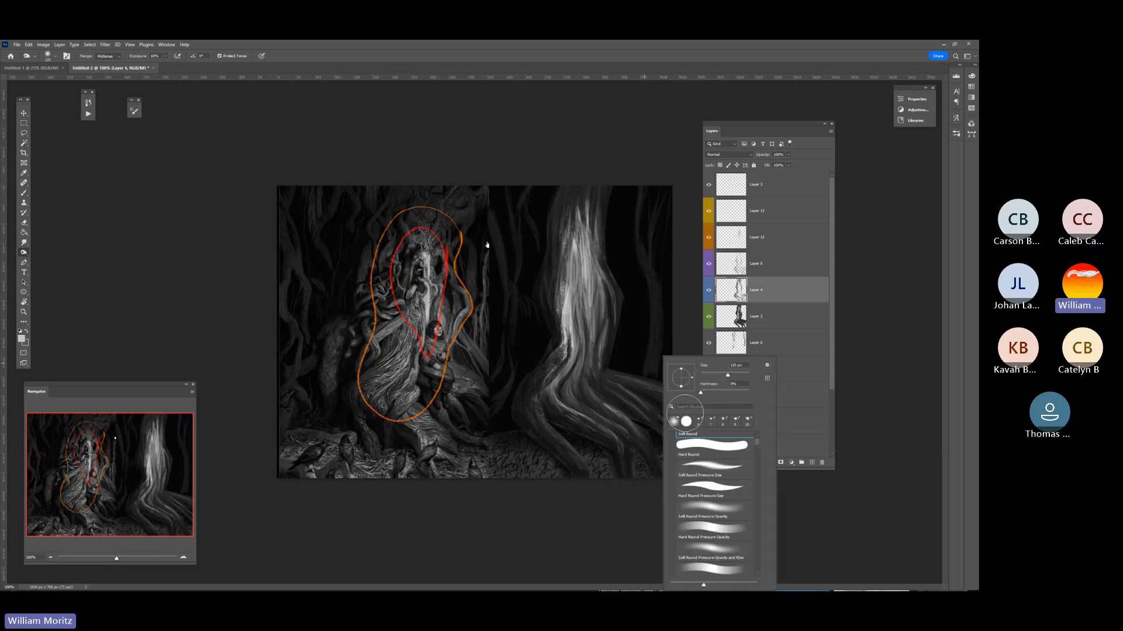
pyautogui.click(604, 330)
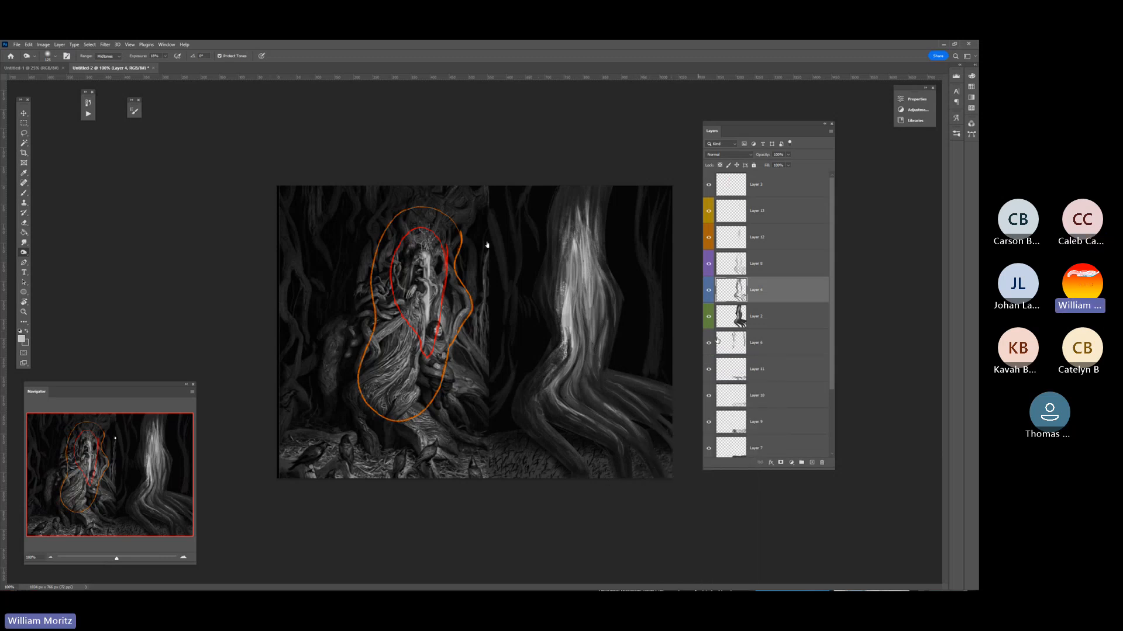
pyautogui.hotkey('alt', '[')
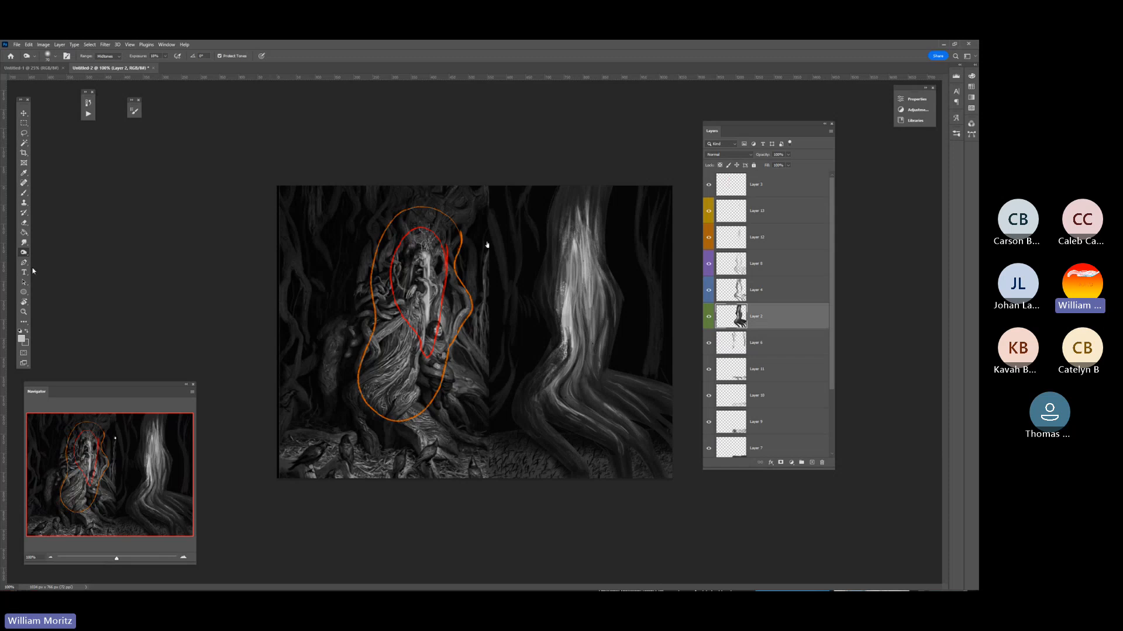
# Examine the study trunk's highlights and bark texture up close, from the upper trunk down to the bright speckled edge.
pyautogui.click(24, 312)
pyautogui.click(583, 286)
pyautogui.click(584, 287)
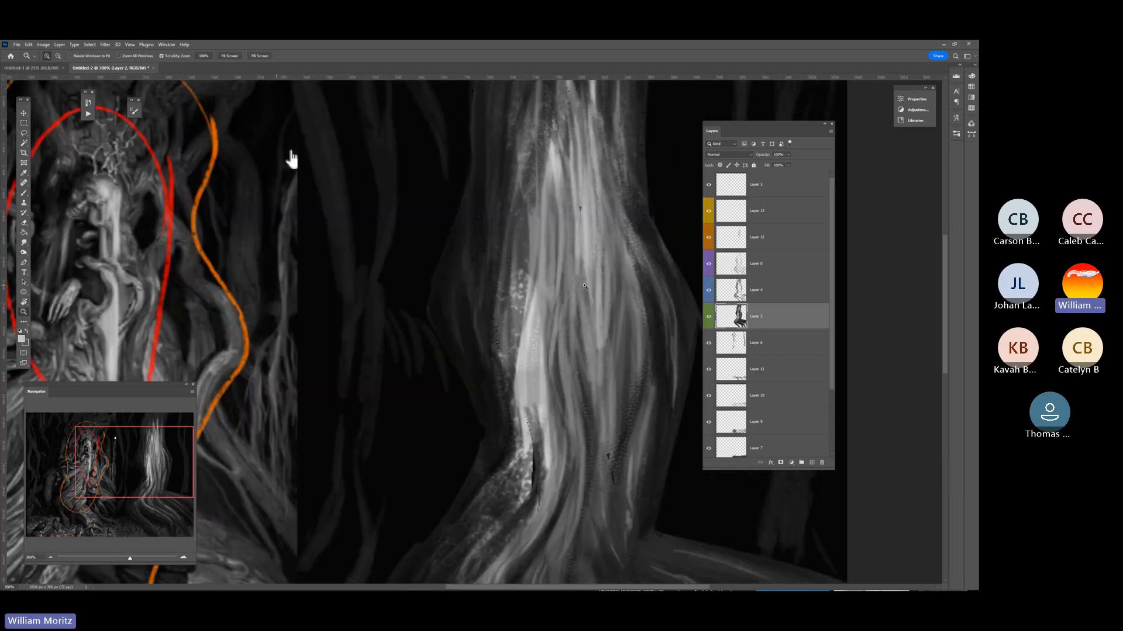
pyautogui.click(578, 278)
pyautogui.moveTo(566, 271); pyautogui.dragTo(409, 328)
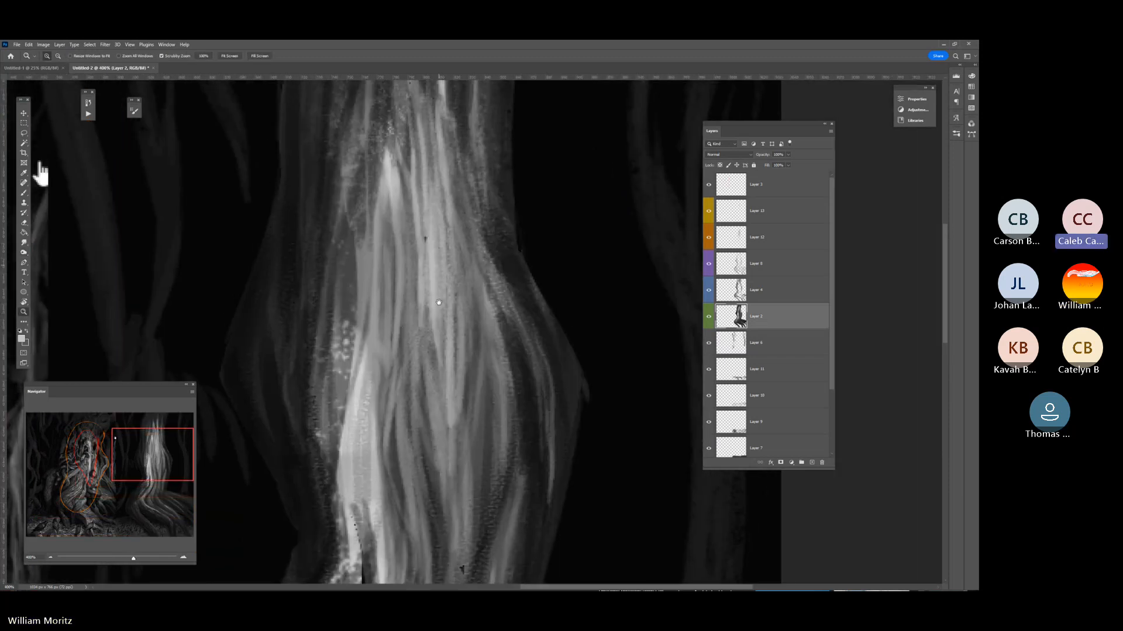
pyautogui.moveTo(446, 222); pyautogui.dragTo(445, 341)
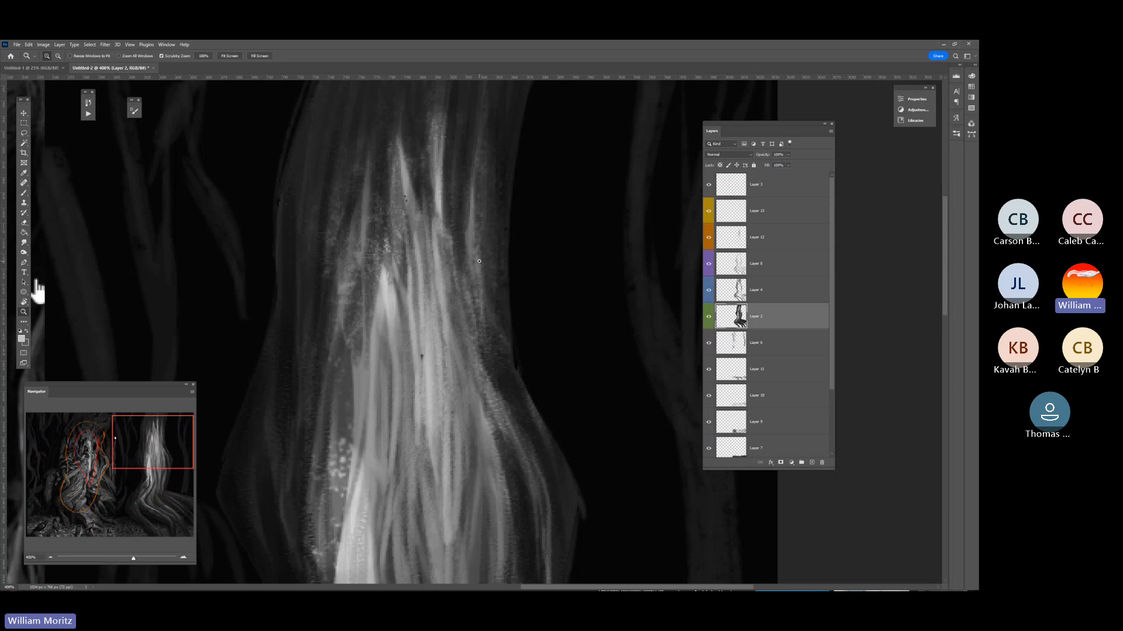
pyautogui.click(349, 378)
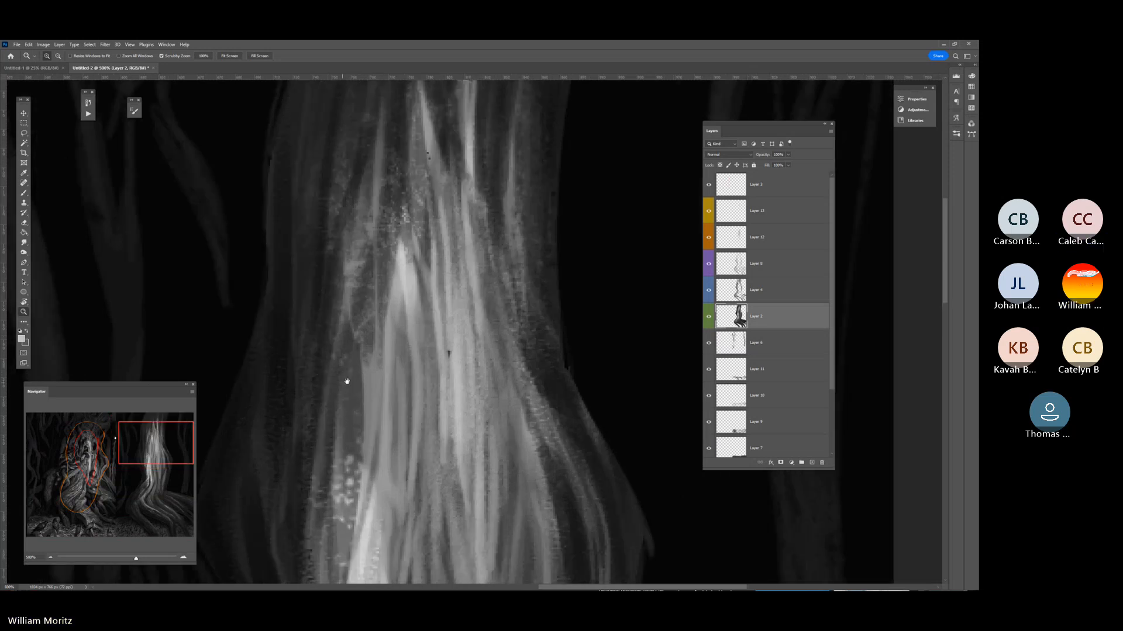
pyautogui.moveTo(348, 381); pyautogui.dragTo(401, 257)
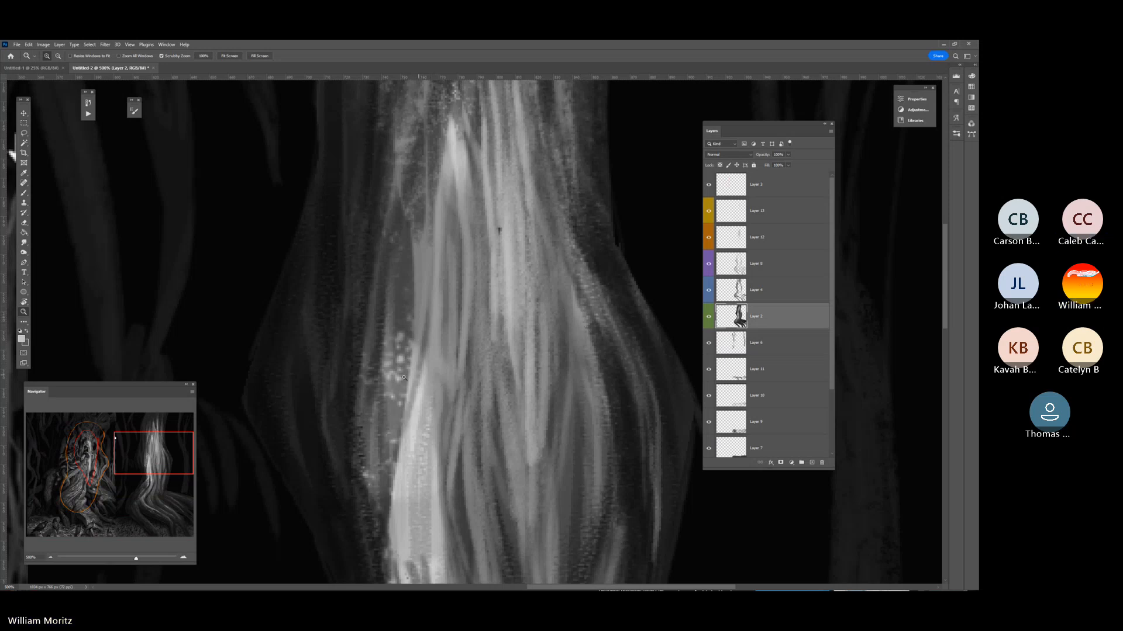
pyautogui.keyDown('alt'); pyautogui.click(515, 347); pyautogui.keyUp('alt')
pyautogui.keyDown('alt'); pyautogui.click(515, 347); pyautogui.keyUp('alt')
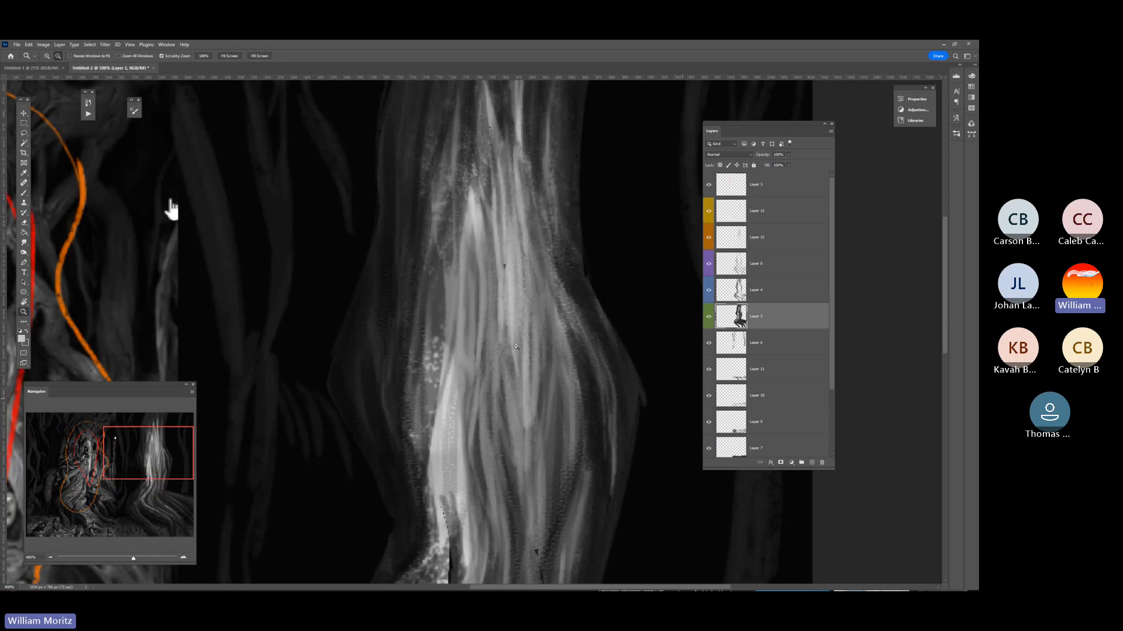
pyautogui.keyDown('alt'); pyautogui.click(516, 347); pyautogui.keyUp('alt')
pyautogui.keyDown('alt'); pyautogui.click(515, 347); pyautogui.keyUp('alt')
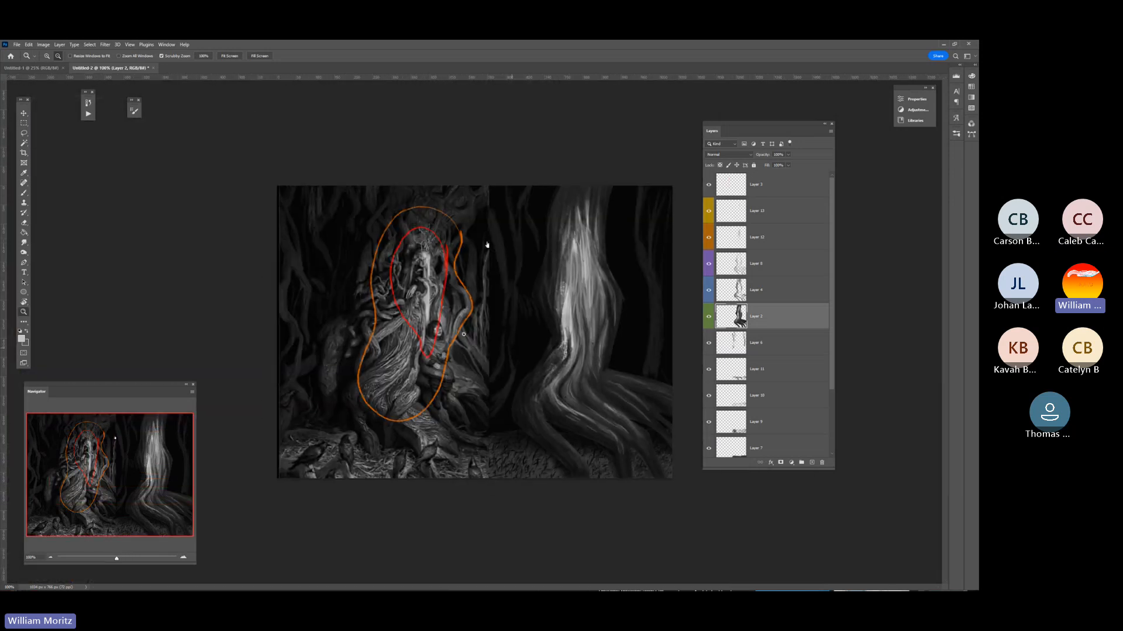
# Compare the bark grain inside the reference's orange outline with the study's lower trunk and roots, and choose the Lasso tool.
pyautogui.click(24, 134)
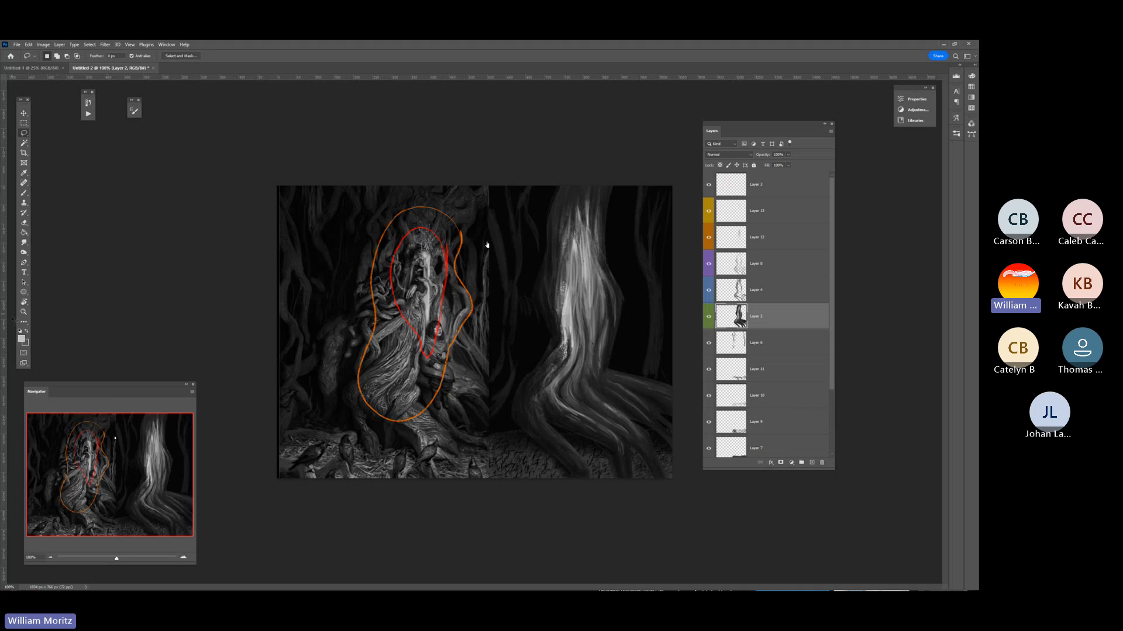
pyautogui.press('z')
pyautogui.click(421, 383)
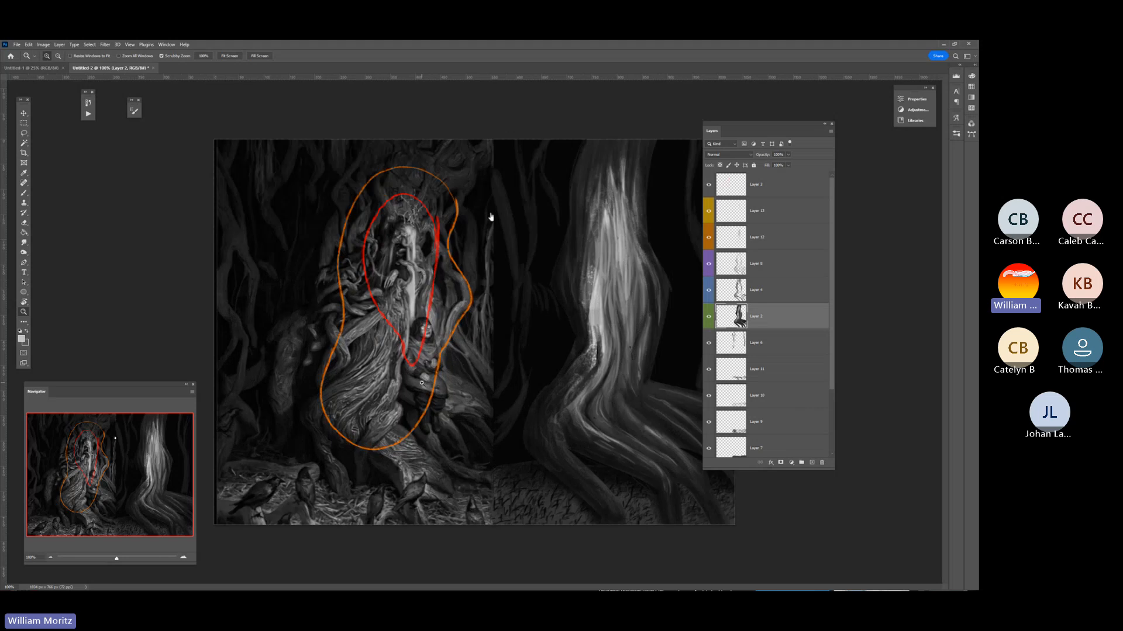
pyautogui.click(422, 383)
pyautogui.moveTo(360, 390); pyautogui.dragTo(407, 307)
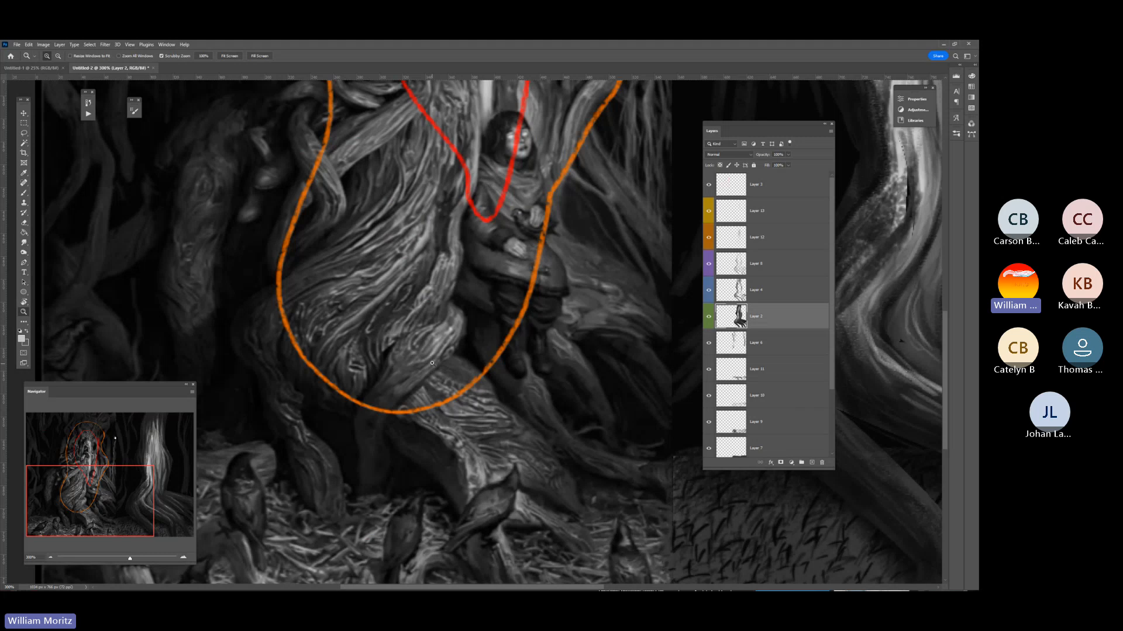
pyautogui.click(361, 291)
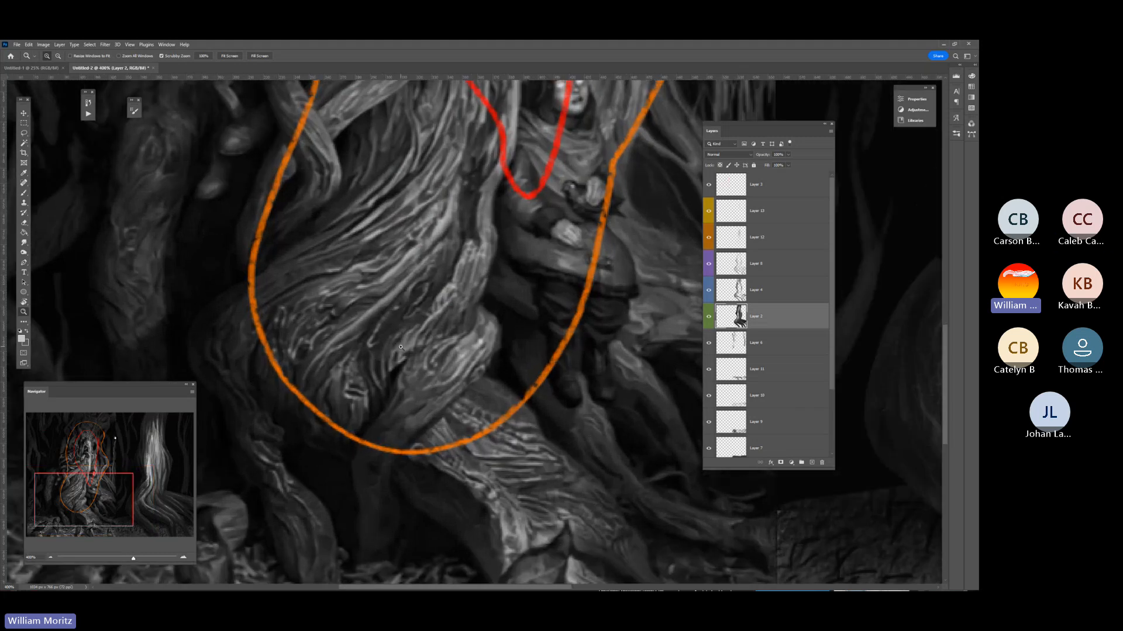
pyautogui.keyDown('alt'); pyautogui.click(386, 270); pyautogui.keyUp('alt')
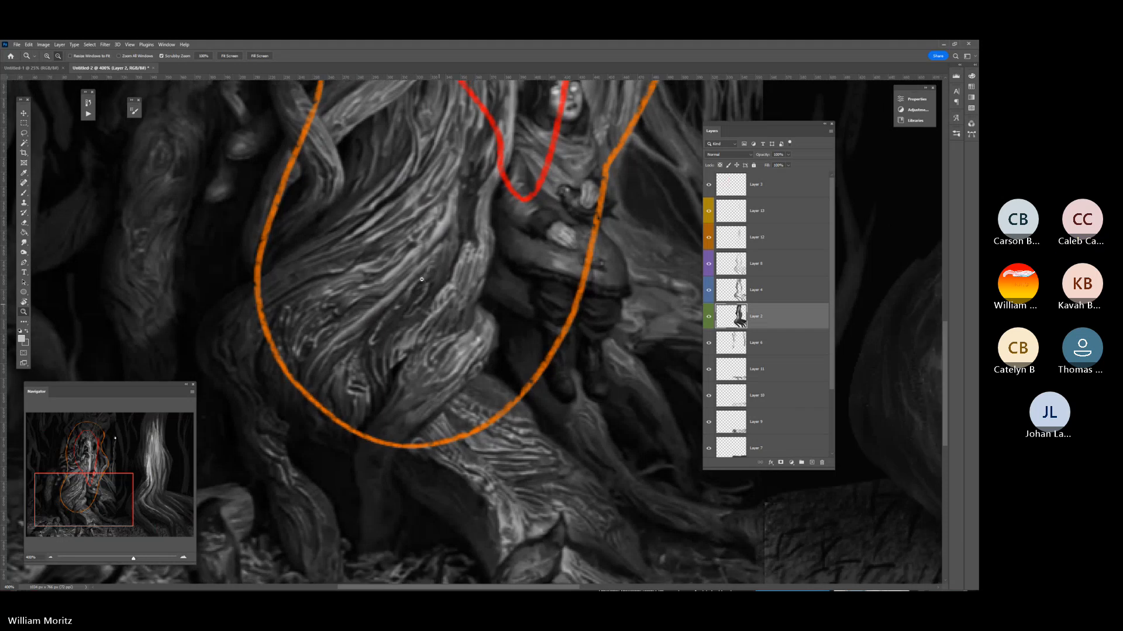
pyautogui.keyDown('alt'); pyautogui.click(433, 293); pyautogui.keyUp('alt')
pyautogui.moveTo(464, 331); pyautogui.dragTo(163, 338)
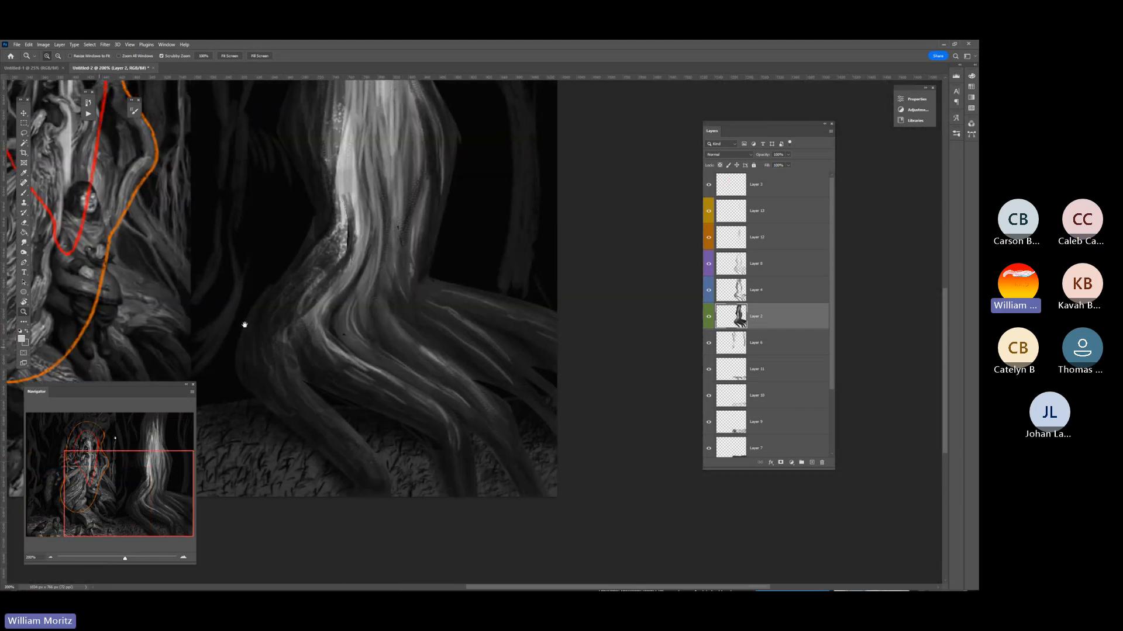
pyautogui.moveTo(348, 318); pyautogui.dragTo(470, 318)
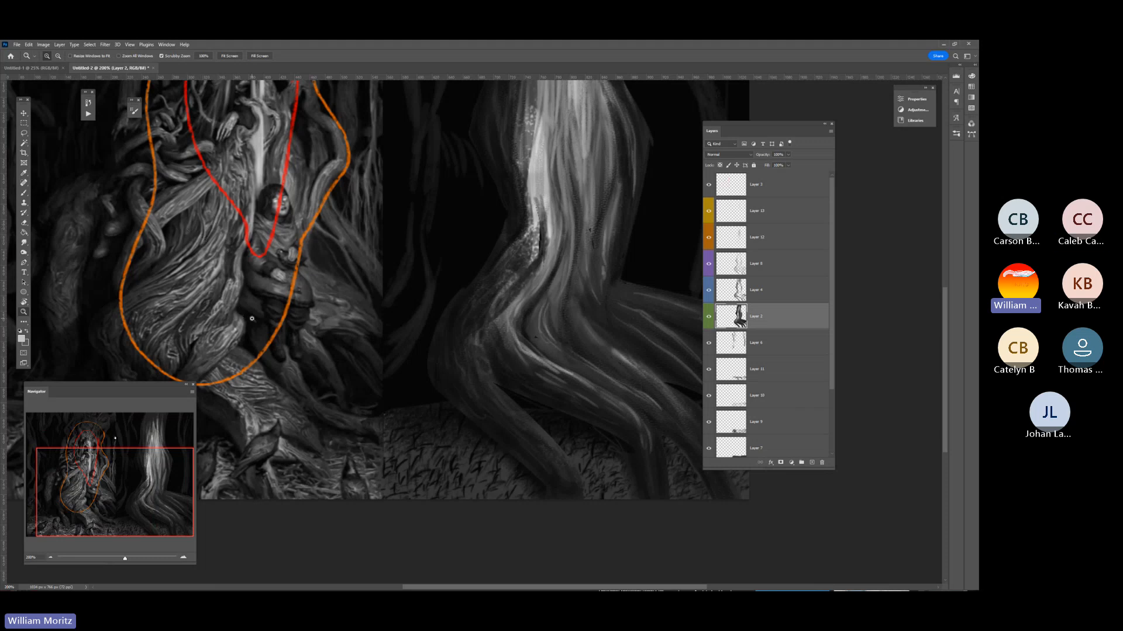
pyautogui.moveTo(530, 347); pyautogui.dragTo(465, 336)
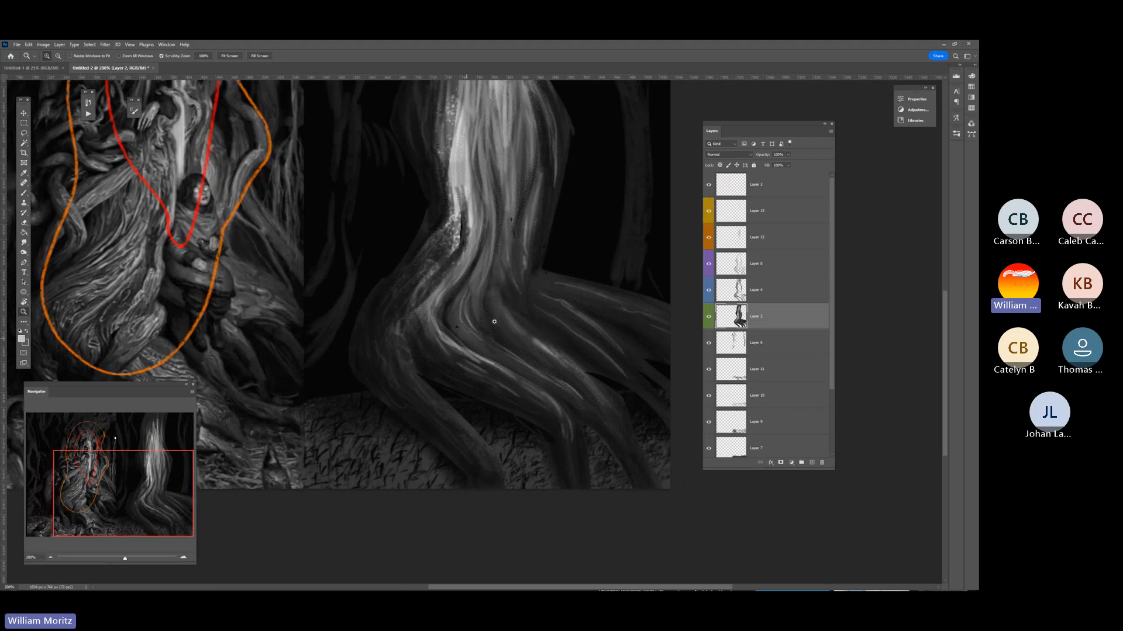
pyautogui.keyDown('alt'); pyautogui.click(503, 313); pyautogui.keyUp('alt')
pyautogui.keyDown('alt'); pyautogui.click(478, 288); pyautogui.keyUp('alt')
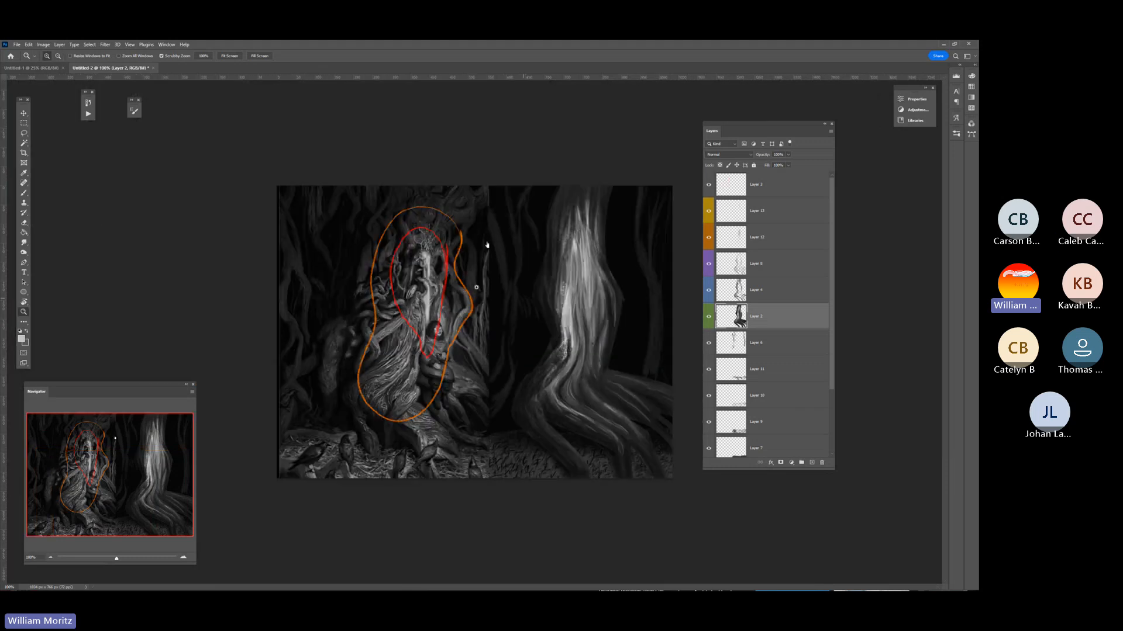
pyautogui.click(24, 134)
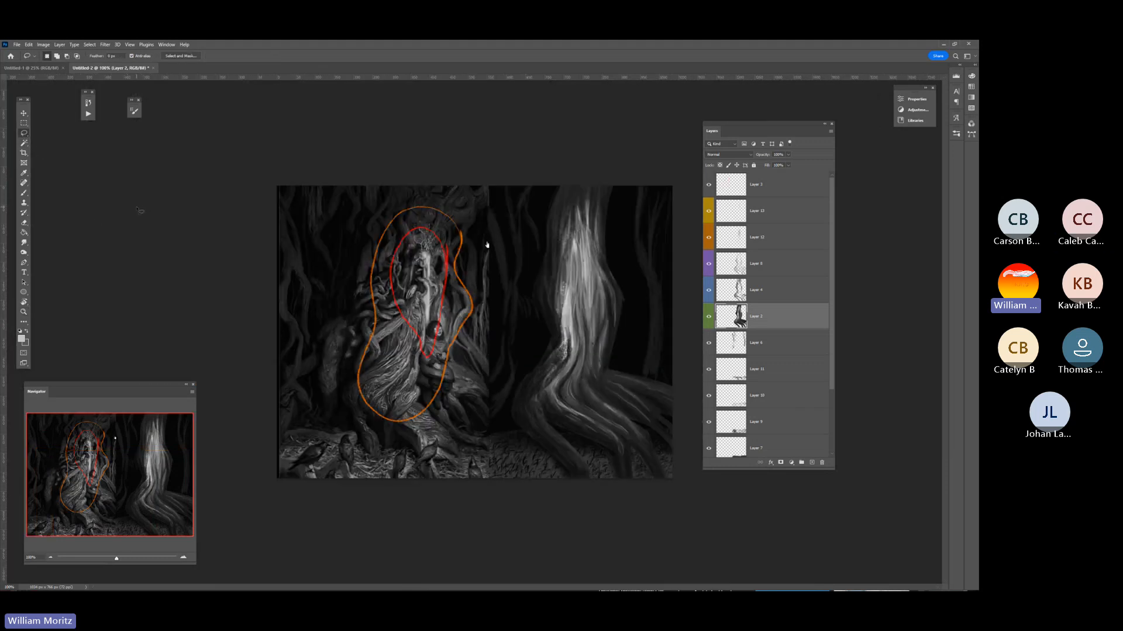